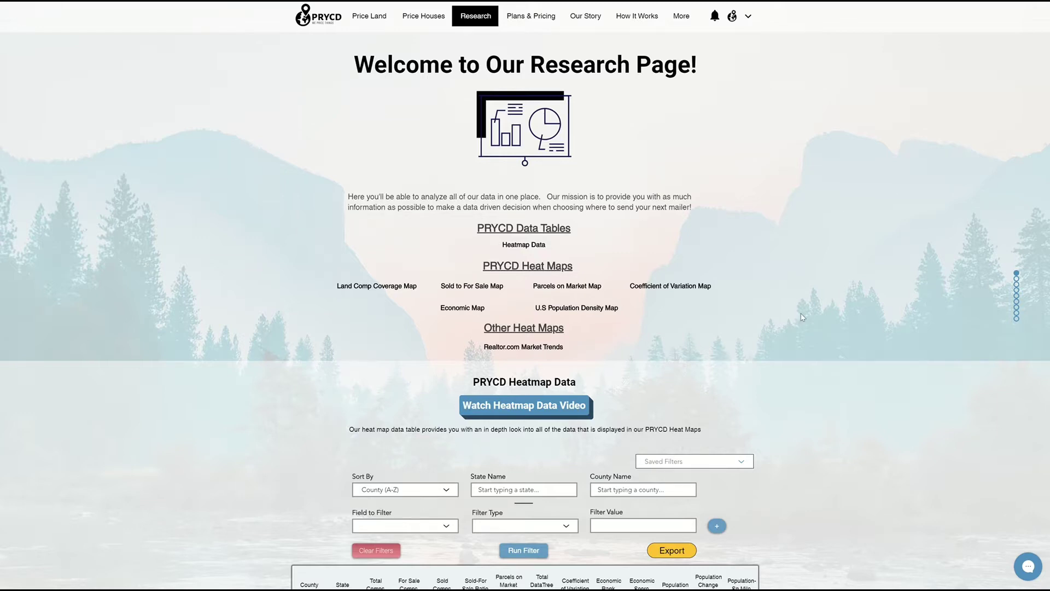
Look through the research page's heatmap data table, county heat maps and Realtor.com market trends, and return to the data table
{"action": "scroll", "coordinate": [790, 402], "scroll_direction": "down", "scroll_amount": 3}
{"action": "scroll", "coordinate": [790, 402], "scroll_direction": "down", "scroll_amount": 3}
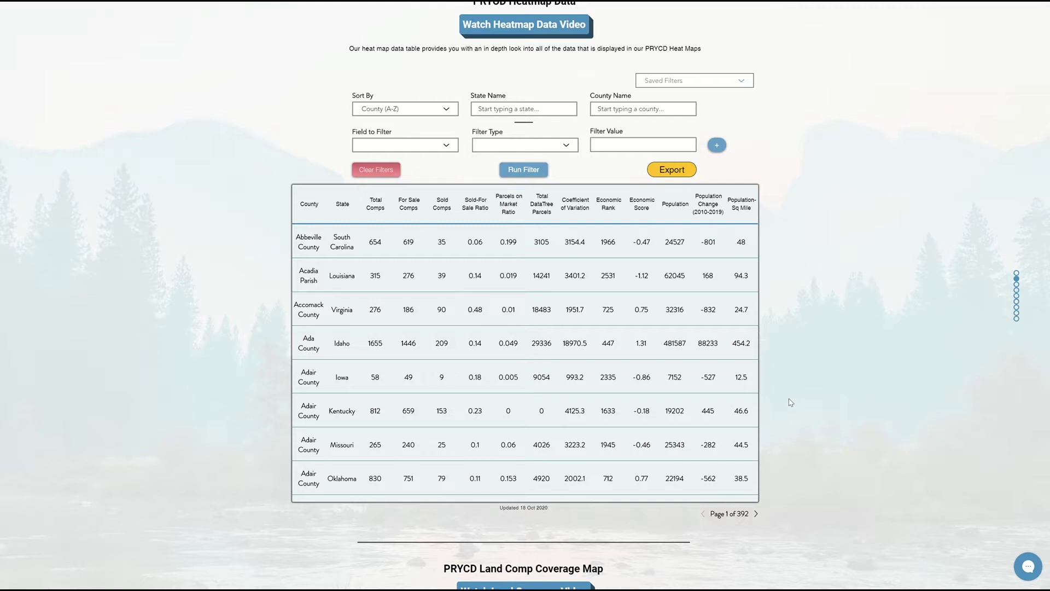
{"action": "scroll", "coordinate": [922, 479], "scroll_direction": "down", "scroll_amount": 6}
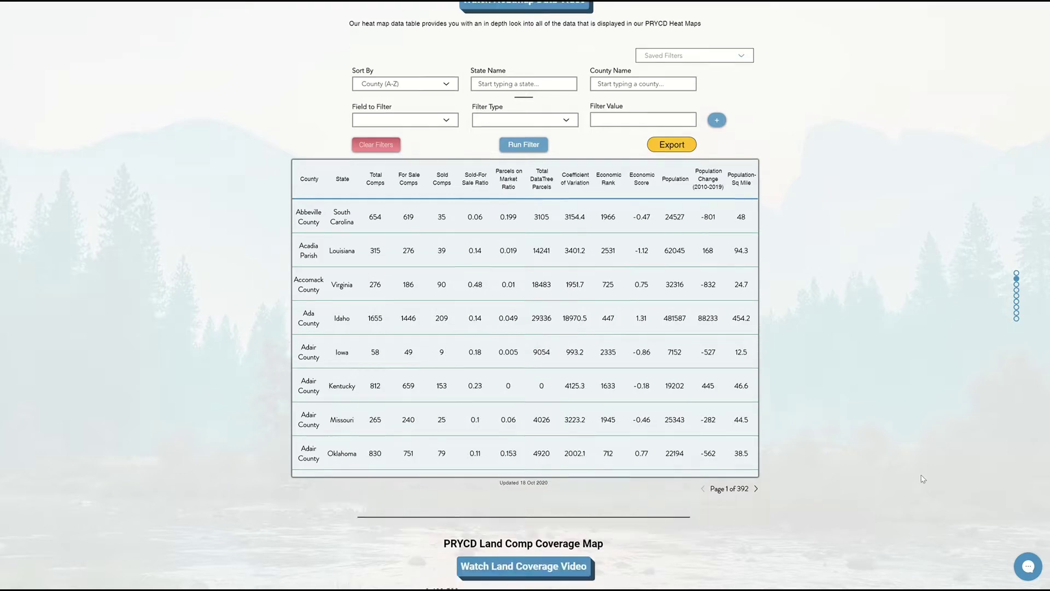
{"action": "scroll", "coordinate": [922, 479], "scroll_direction": "down", "scroll_amount": 7}
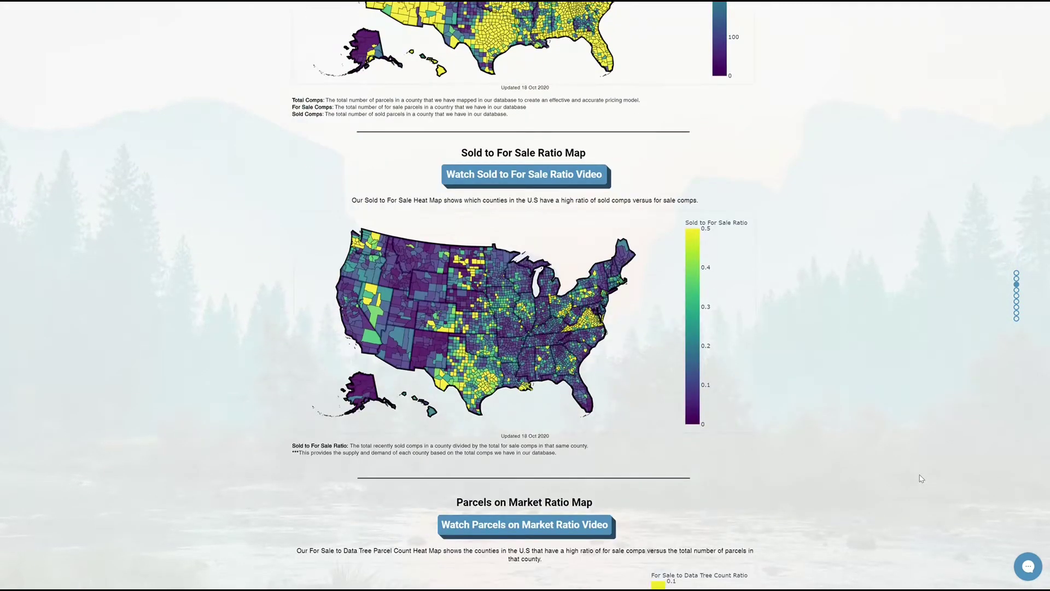
{"action": "scroll", "coordinate": [921, 479], "scroll_direction": "down", "scroll_amount": 5}
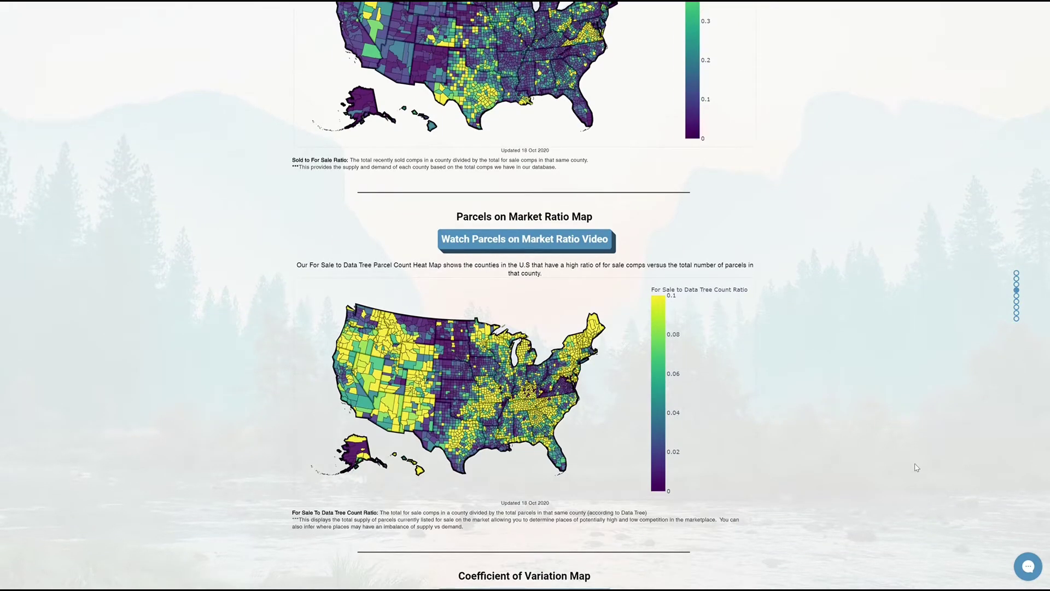
{"action": "scroll", "coordinate": [917, 468], "scroll_direction": "down", "scroll_amount": 4}
{"action": "scroll", "coordinate": [917, 466], "scroll_direction": "down", "scroll_amount": 5}
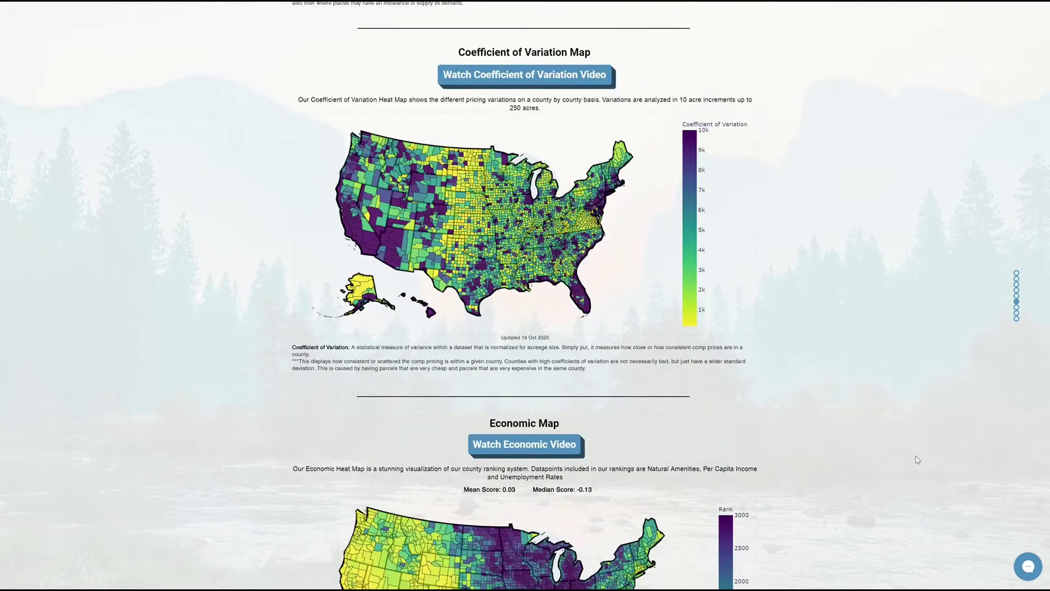
{"action": "scroll", "coordinate": [918, 461], "scroll_direction": "down", "scroll_amount": 5}
{"action": "scroll", "coordinate": [918, 461], "scroll_direction": "down", "scroll_amount": 3}
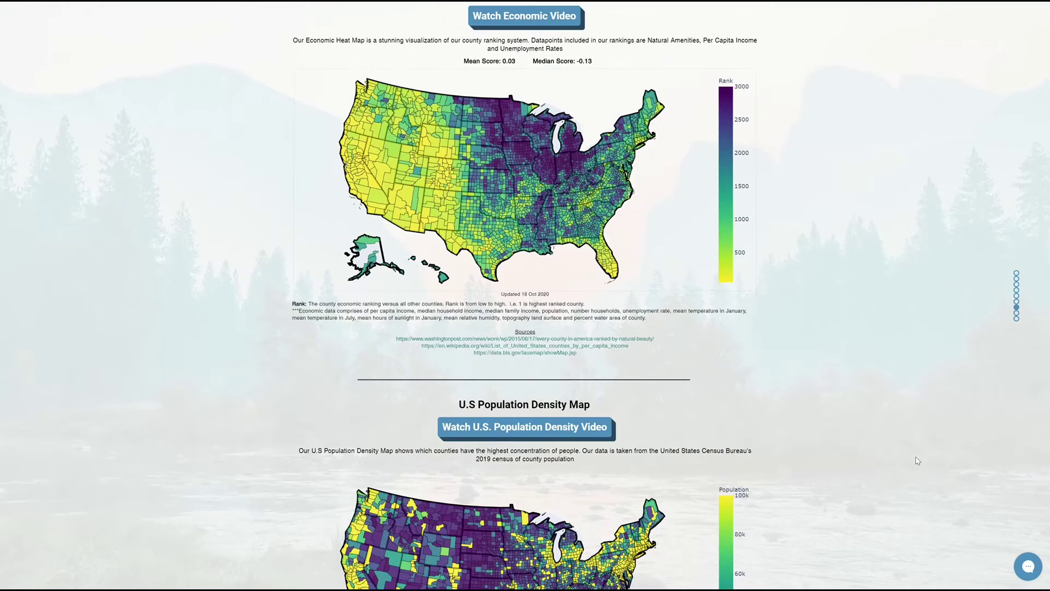
{"action": "scroll", "coordinate": [916, 455], "scroll_direction": "down", "scroll_amount": 4}
{"action": "scroll", "coordinate": [915, 455], "scroll_direction": "down", "scroll_amount": 3}
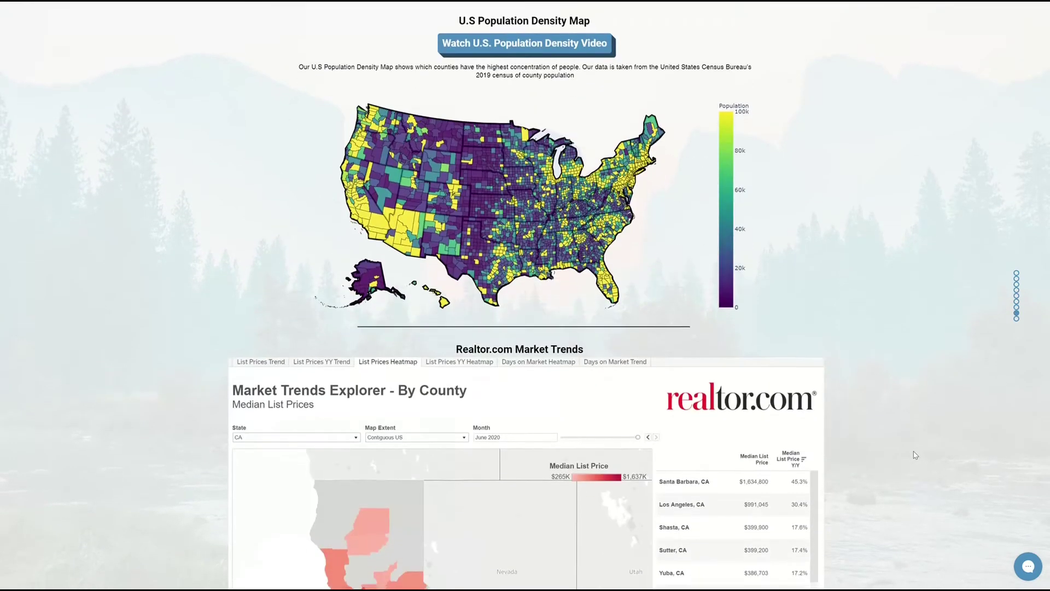
{"action": "scroll", "coordinate": [916, 455], "scroll_direction": "down", "scroll_amount": 3}
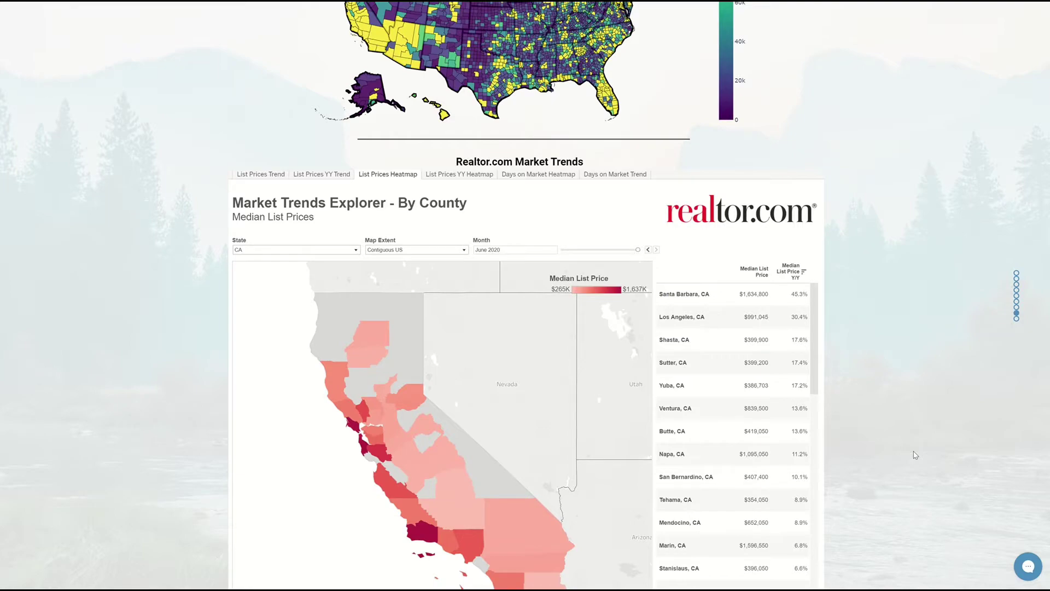
{"action": "scroll", "coordinate": [916, 455], "scroll_direction": "up", "scroll_amount": 20}
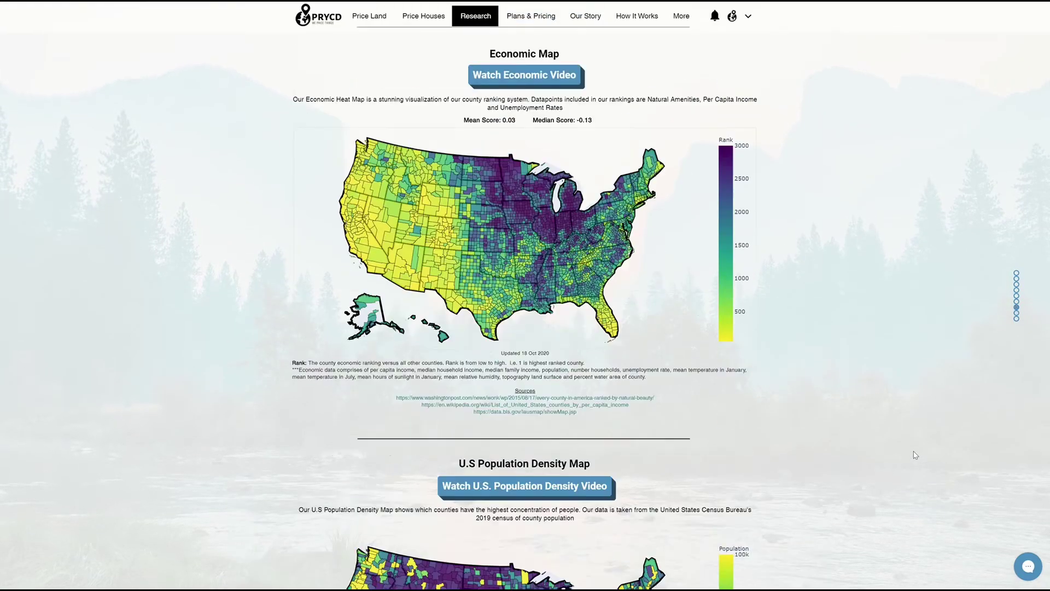
{"action": "scroll", "coordinate": [916, 455], "scroll_direction": "up", "scroll_amount": 18}
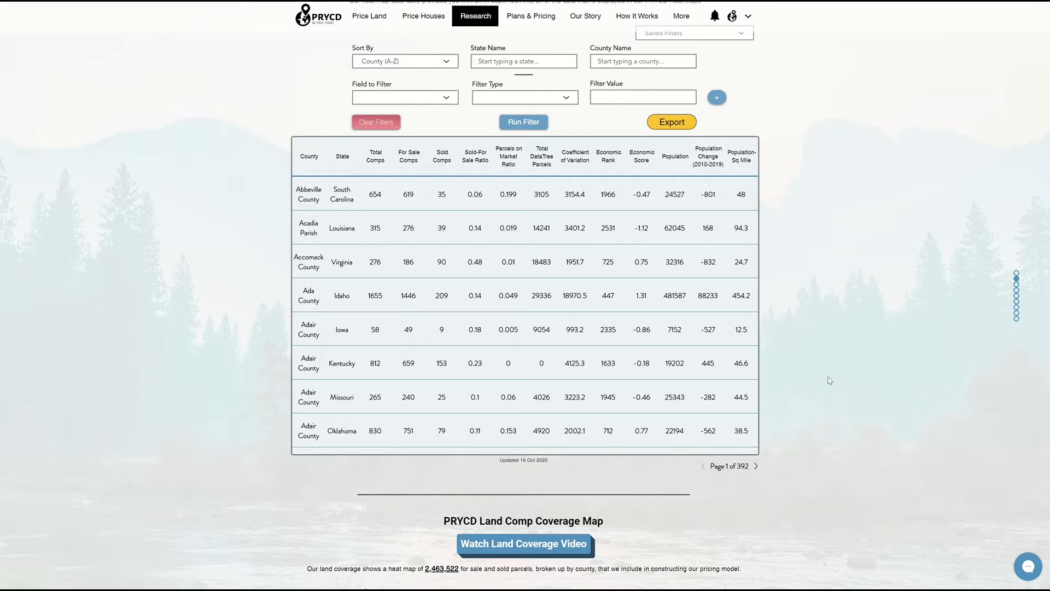
Limit the heatmap data table to the state name "colorad" and sort it by Total Comps (High to Low)
{"action": "left_click", "coordinate": [516, 63]}
{"action": "type", "text": "colorad"}
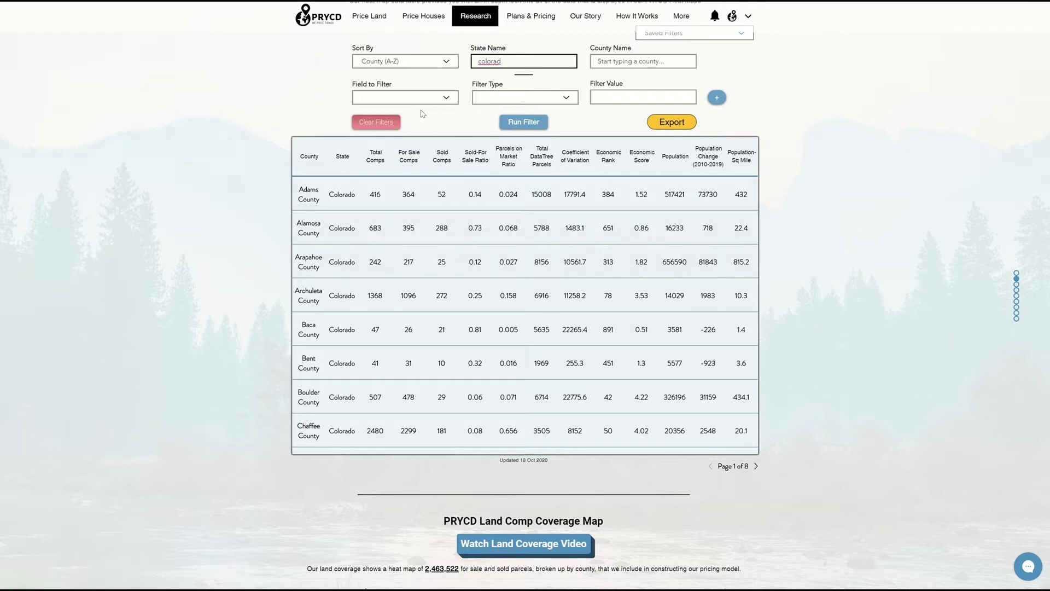
{"action": "left_click", "coordinate": [425, 64]}
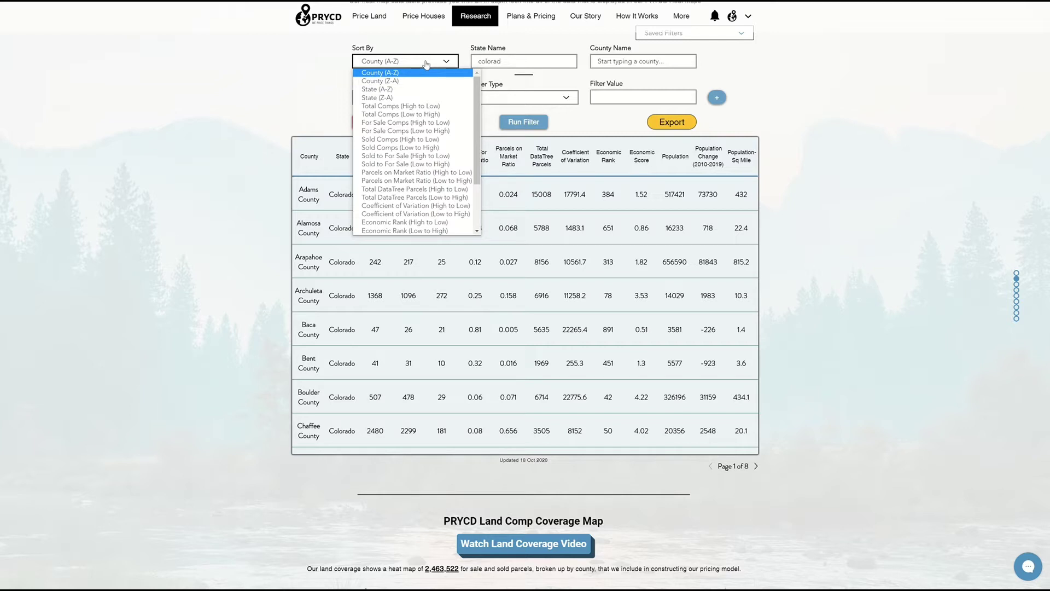
{"action": "left_click", "coordinate": [420, 106]}
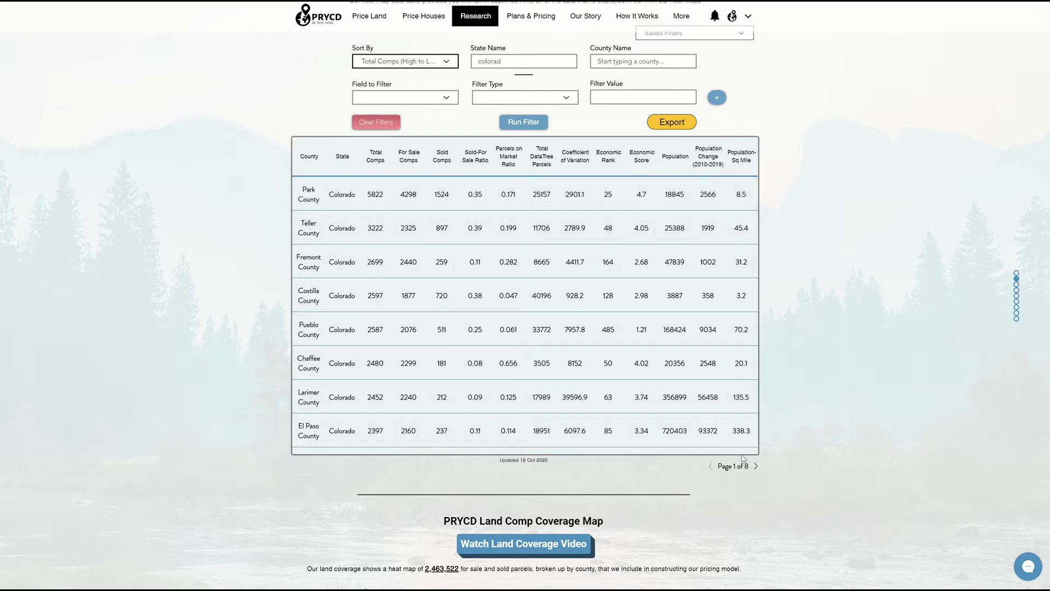
Filter the county table to Population-Sq Mile less than 20 and run the filter
{"action": "left_click", "coordinate": [420, 104]}
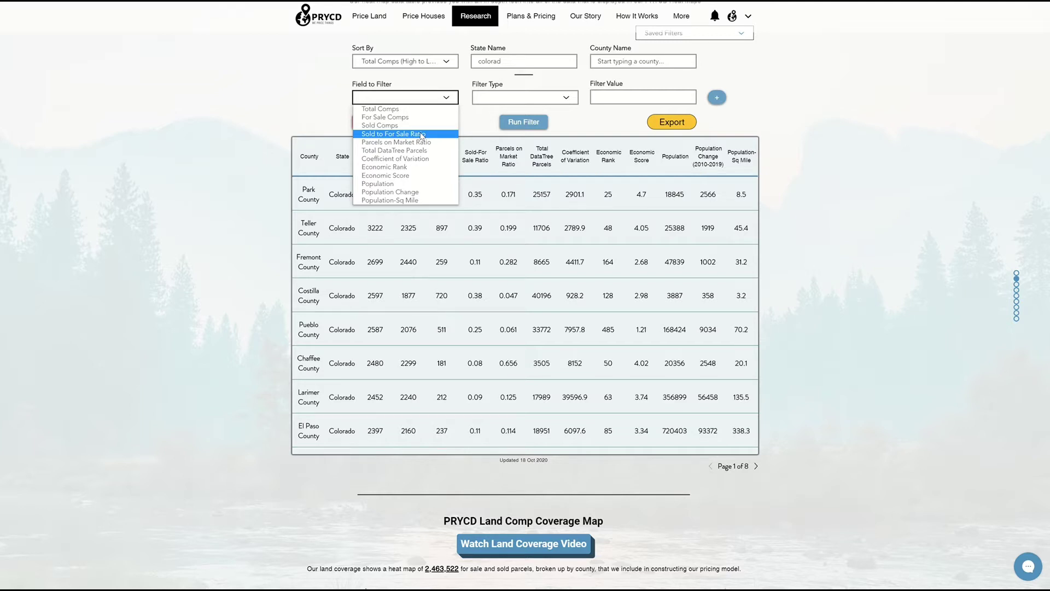
{"action": "left_click", "coordinate": [416, 200]}
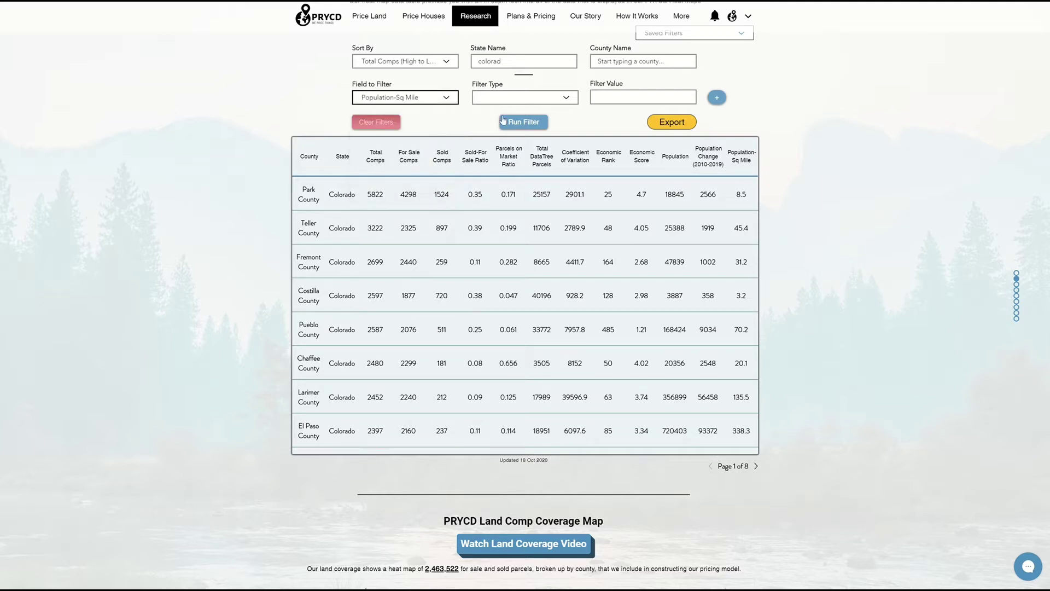
{"action": "left_click", "coordinate": [529, 97]}
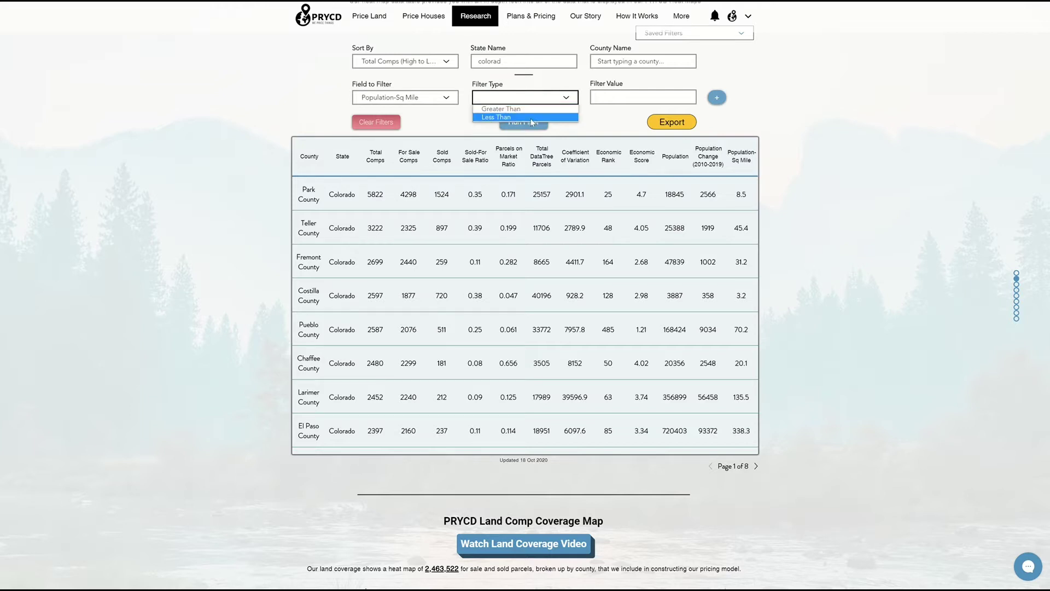
{"action": "left_click", "coordinate": [530, 118]}
{"action": "left_click", "coordinate": [646, 98]}
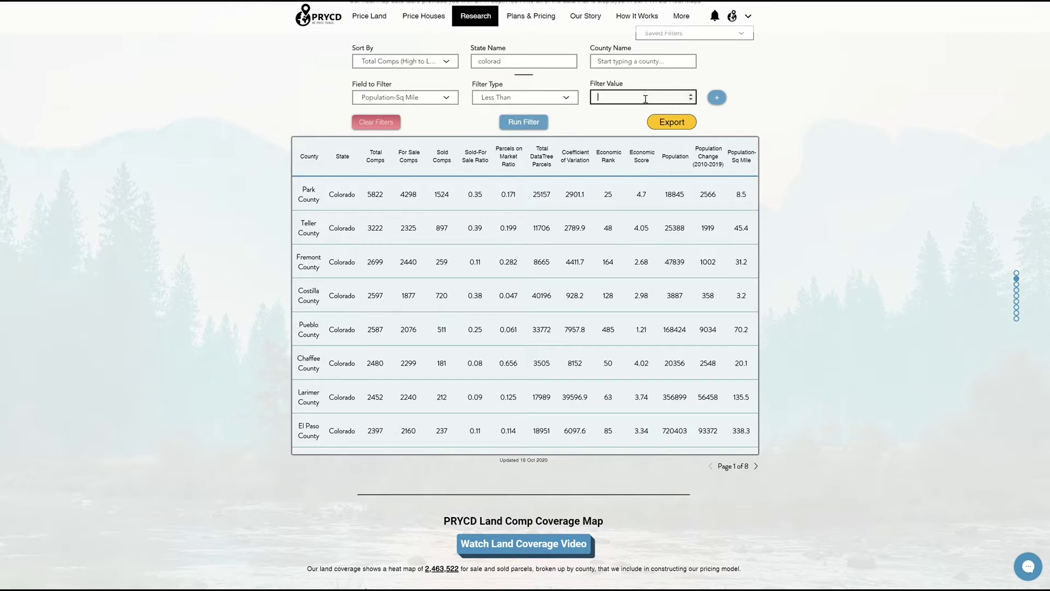
{"action": "type", "text": "20"}
{"action": "left_click", "coordinate": [528, 127]}
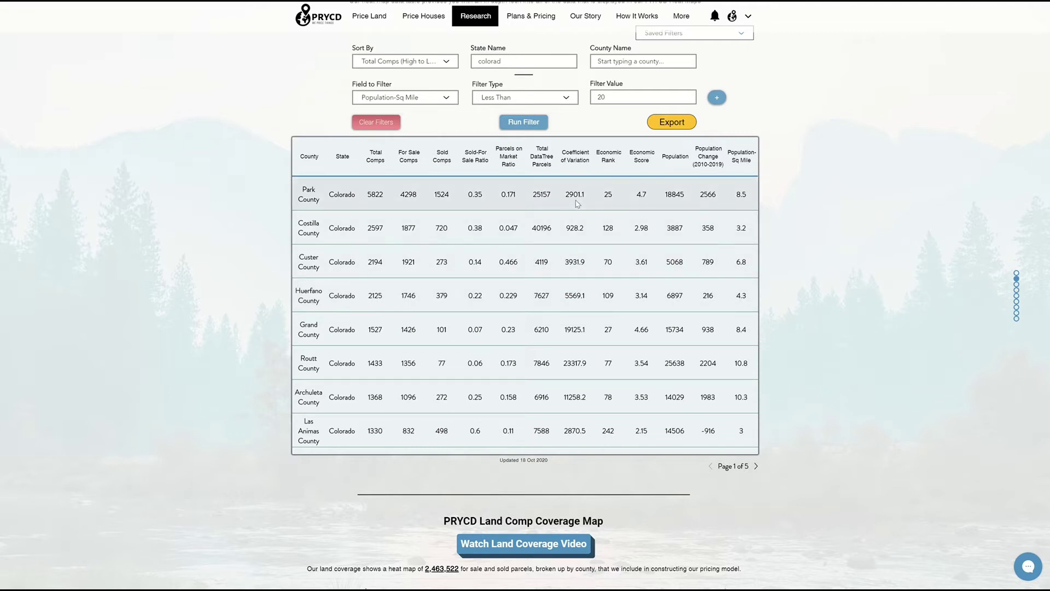
Add a second filter for Parcels on Market Ratio less than .05 and run it
{"action": "left_click", "coordinate": [717, 97]}
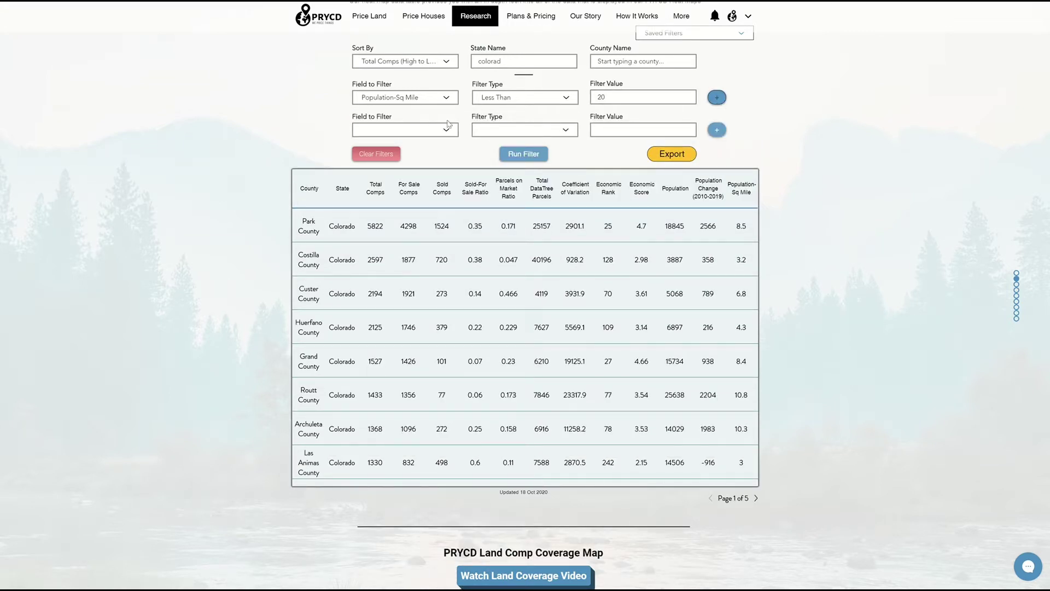
{"action": "left_click", "coordinate": [391, 129]}
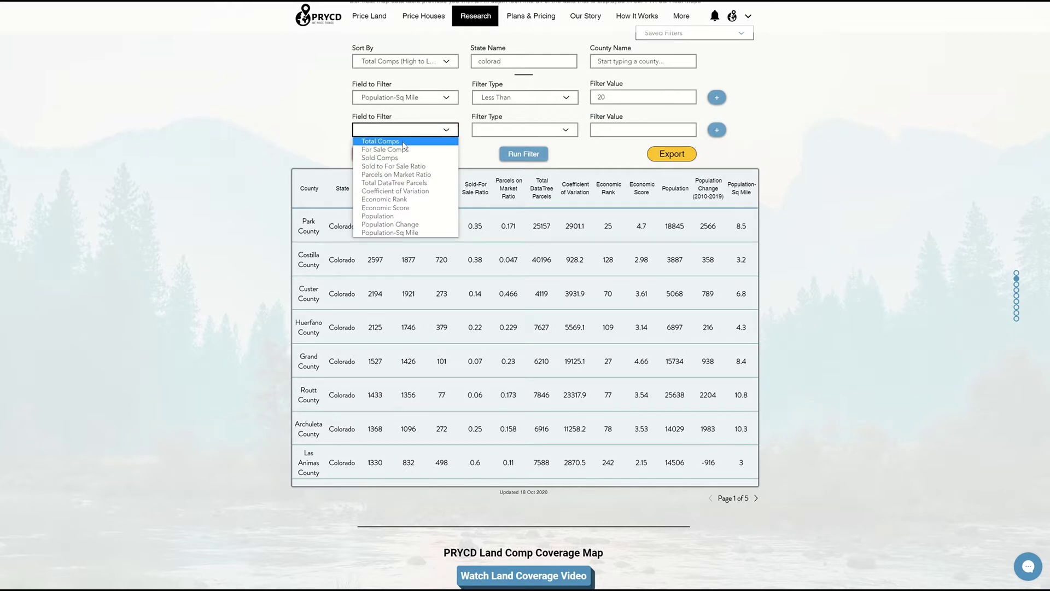
{"action": "left_click", "coordinate": [396, 175]}
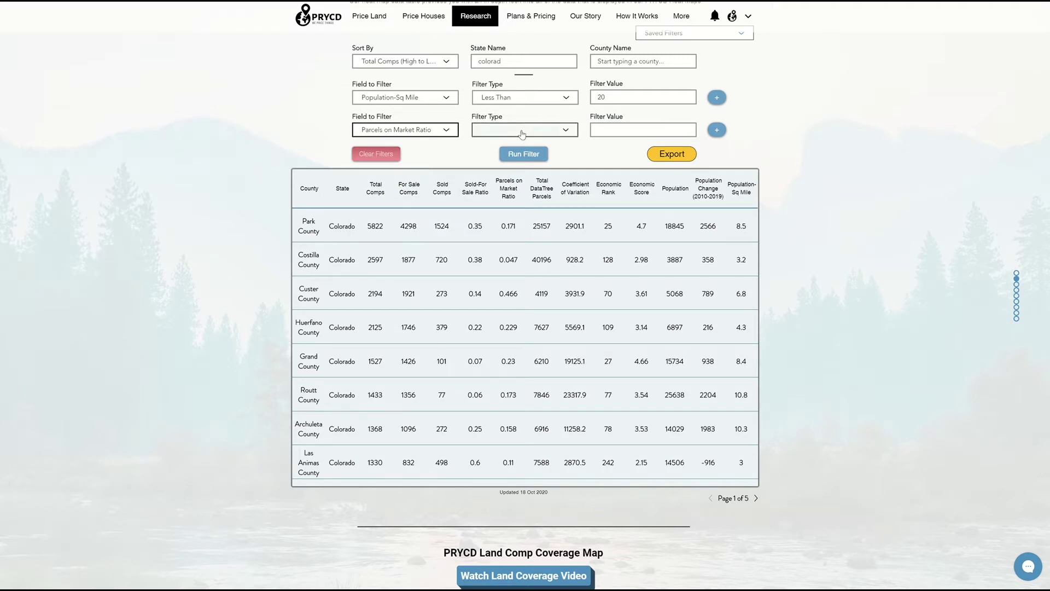
{"action": "left_click", "coordinate": [523, 135]}
{"action": "left_click", "coordinate": [525, 148]}
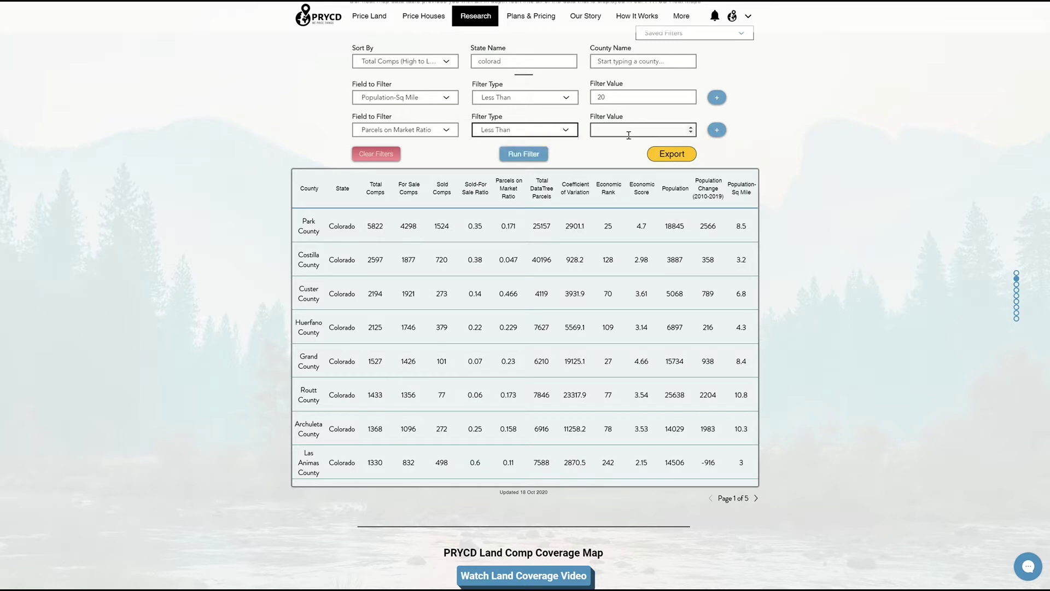
{"action": "left_click", "coordinate": [630, 134]}
{"action": "type", "text": ".05"}
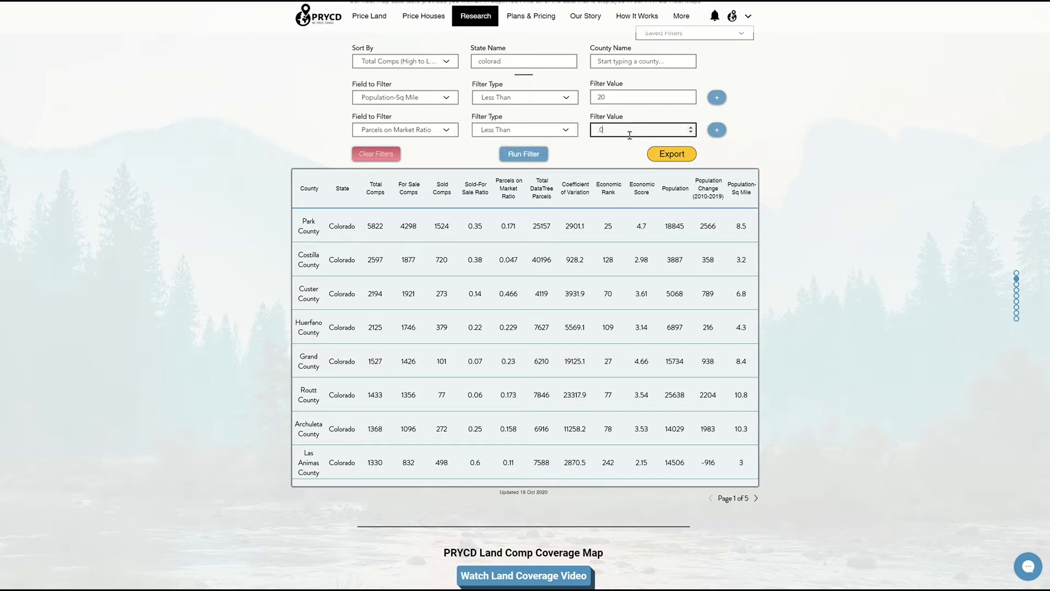
{"action": "left_click", "coordinate": [517, 155]}
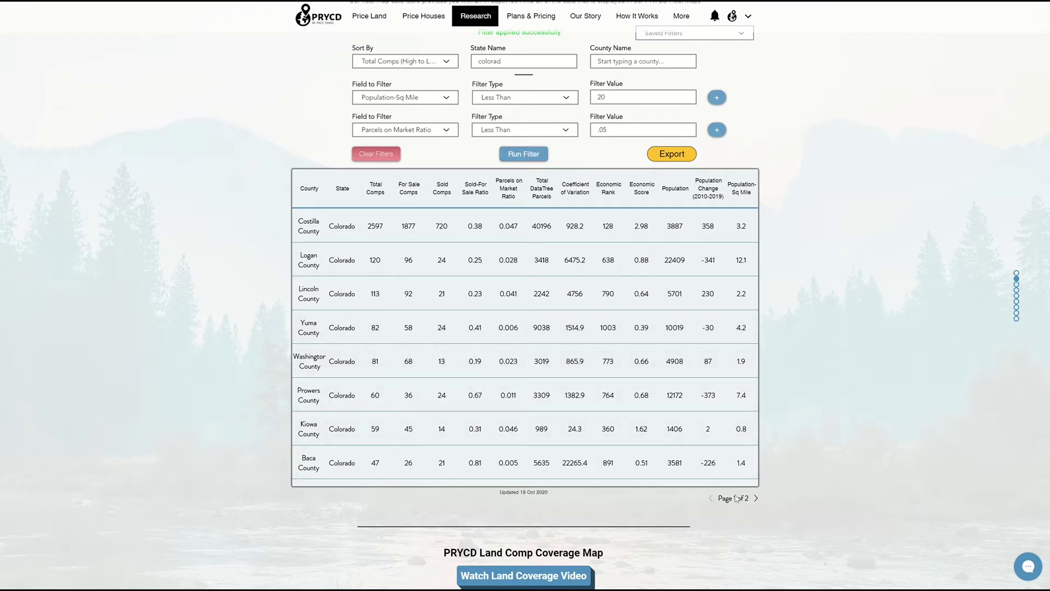
Add a third filter for Coefficient of Variation less than 2000 and run it
{"action": "left_click", "coordinate": [716, 134]}
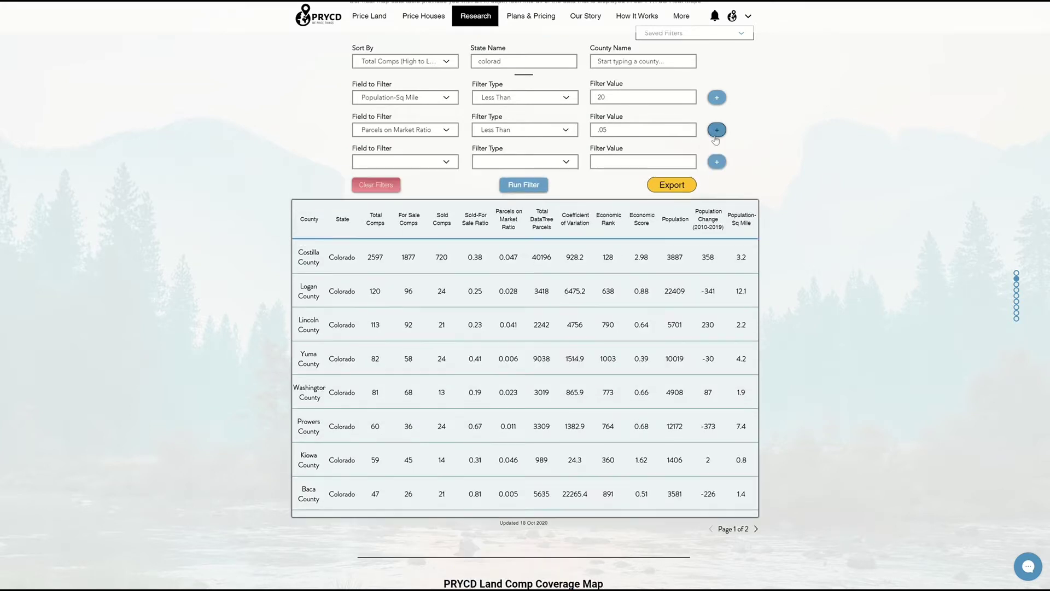
{"action": "left_click", "coordinate": [446, 162]}
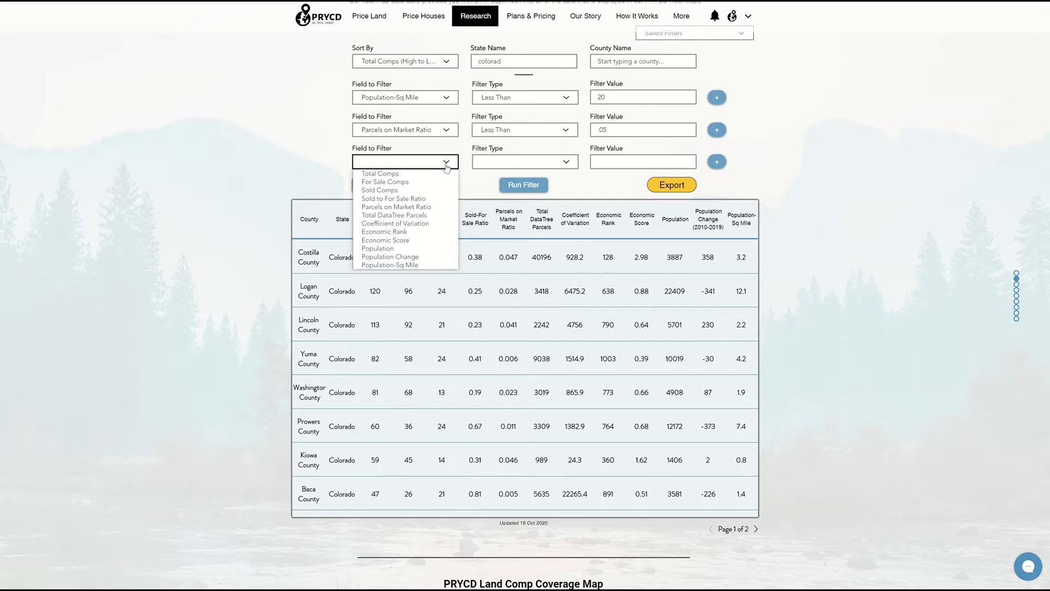
{"action": "left_click", "coordinate": [424, 224]}
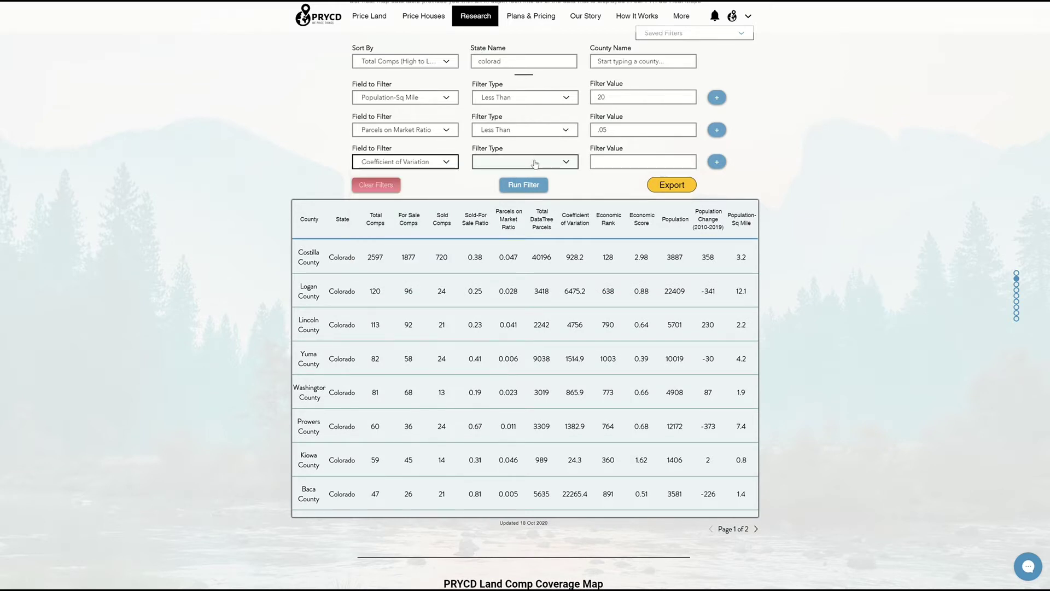
{"action": "left_click", "coordinate": [535, 162]}
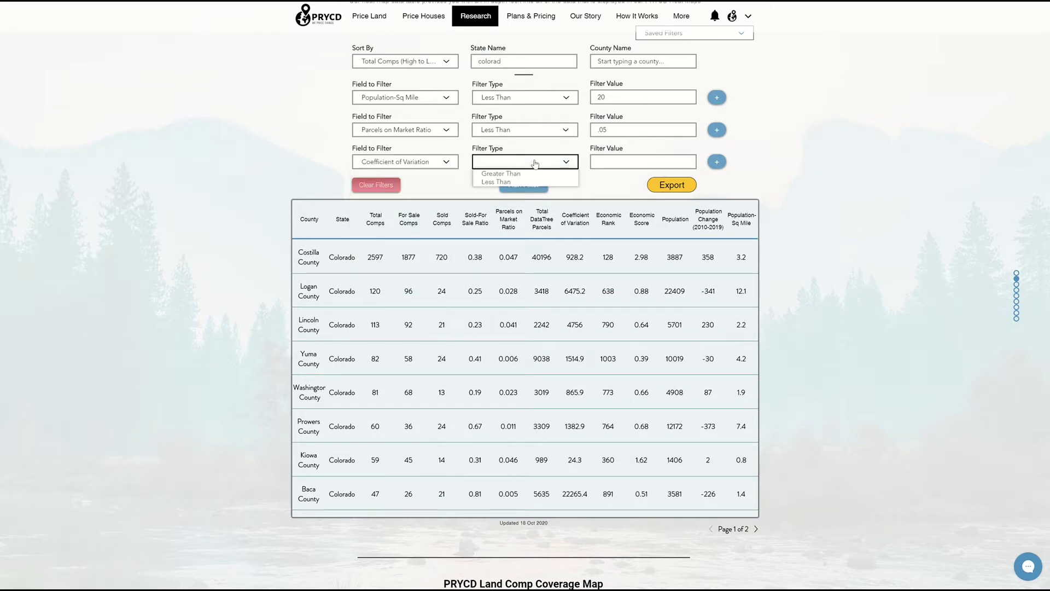
{"action": "left_click", "coordinate": [519, 183]}
{"action": "left_click", "coordinate": [614, 162]}
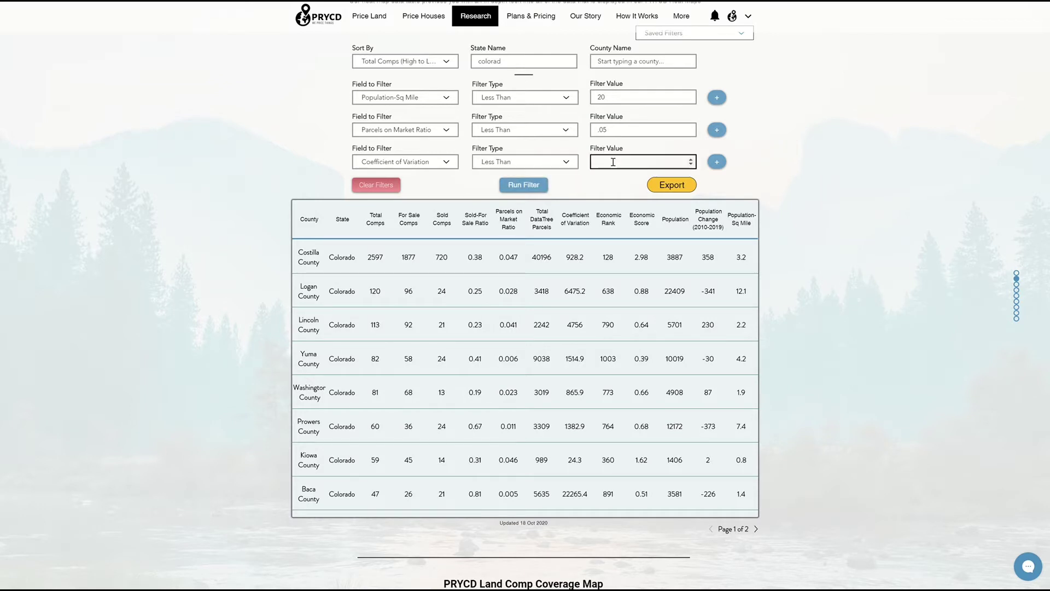
{"action": "type", "text": "2000"}
{"action": "left_click", "coordinate": [514, 186]}
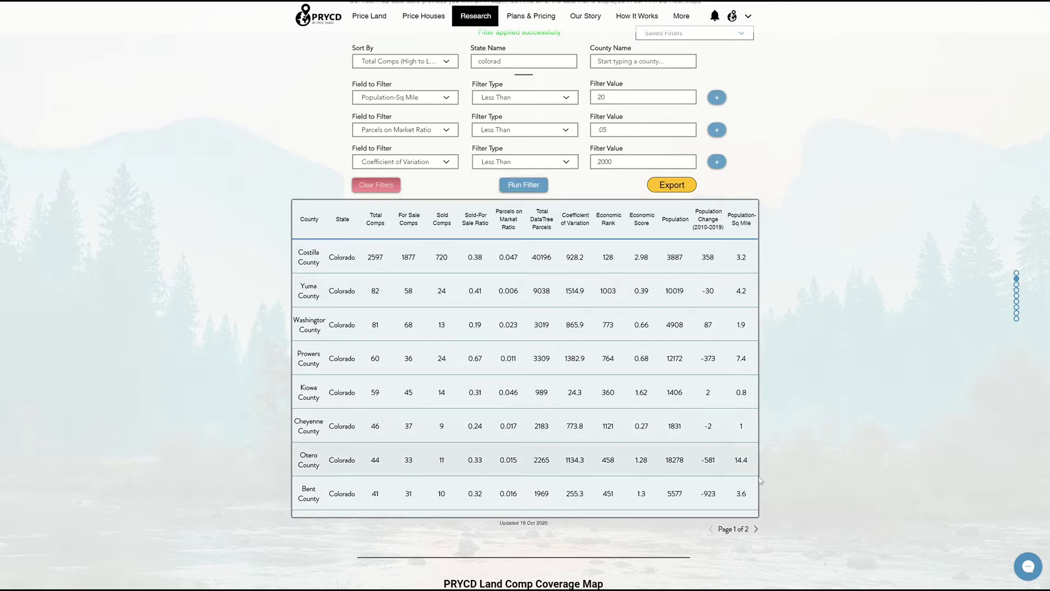
Set the Coefficient of Variation filter value to 1000 and rerun the filters
{"action": "left_click", "coordinate": [618, 158]}
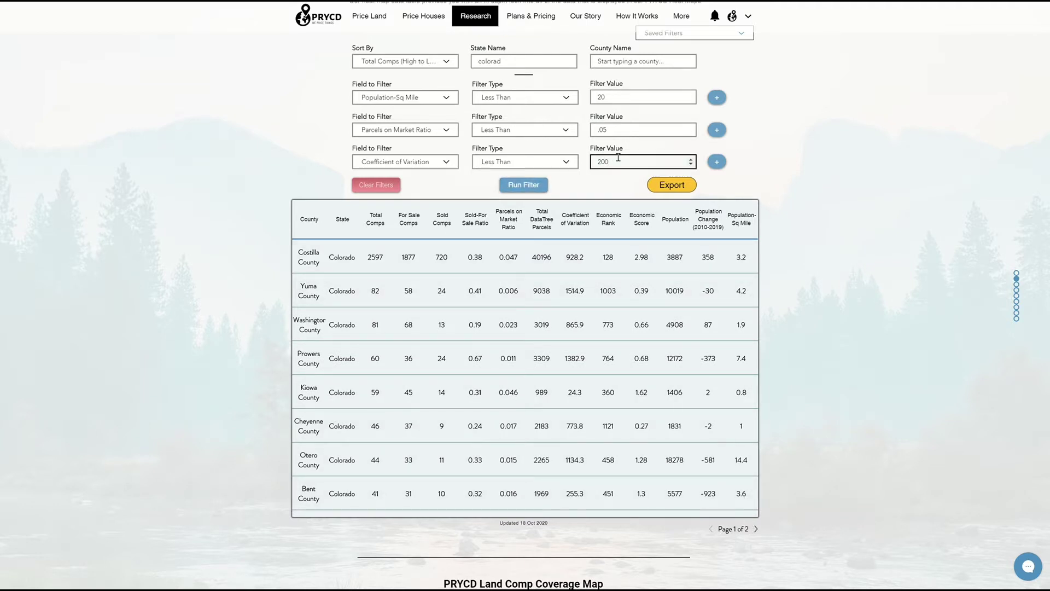
{"action": "key", "text": "BackSpace"}
{"action": "key", "text": "BackSpace"}
{"action": "key", "text": "BackSpace"}
{"action": "type", "text": "1000"}
{"action": "left_click", "coordinate": [525, 187]}
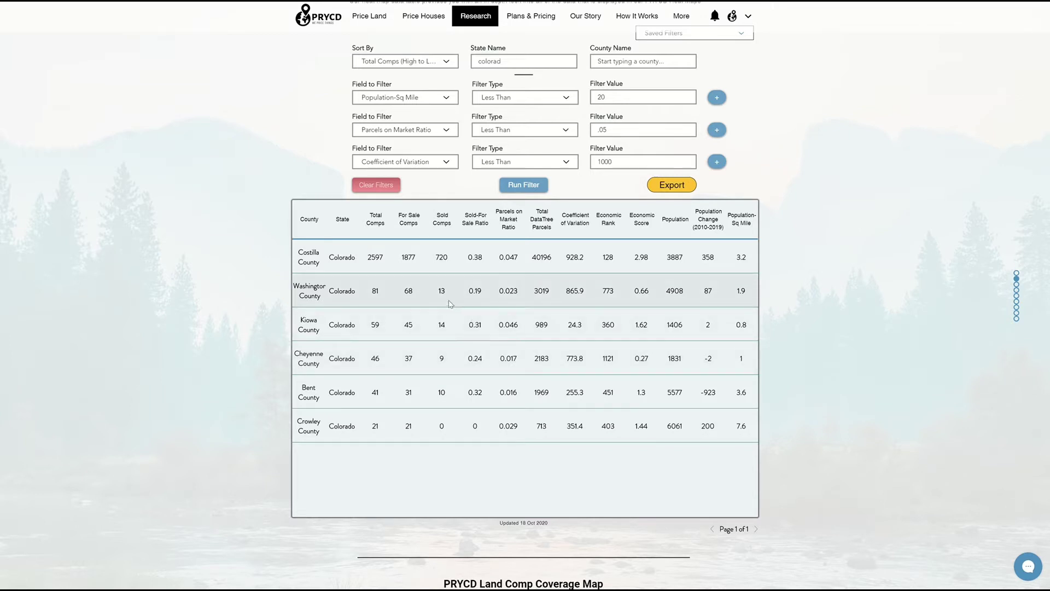
Go to the Price Land page and choose Costilla County, Colorado as the land search location
{"action": "scroll", "coordinate": [449, 304], "scroll_direction": "up", "scroll_amount": 4}
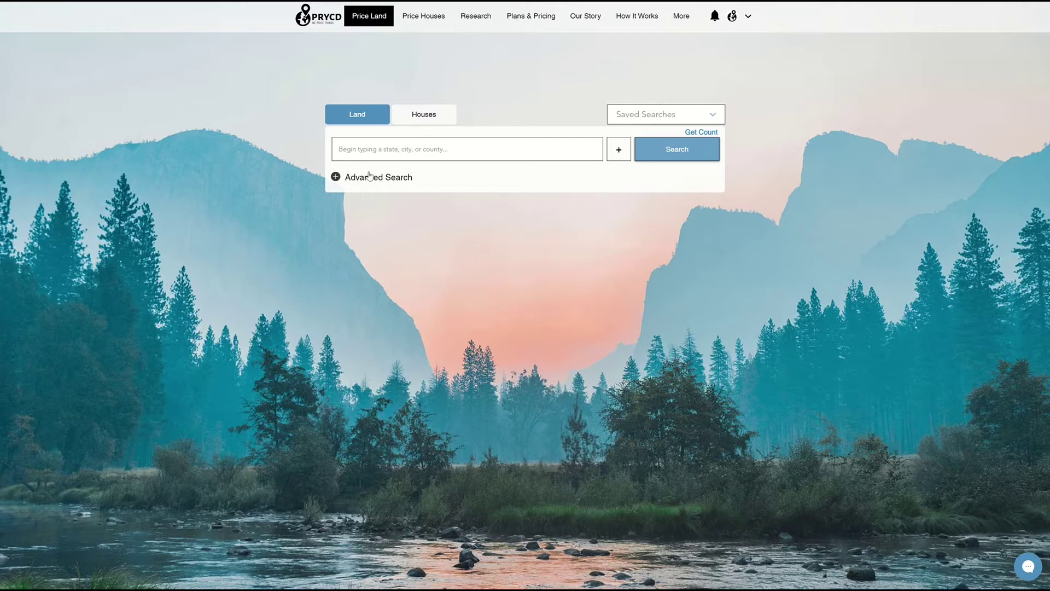
{"action": "left_click", "coordinate": [398, 148]}
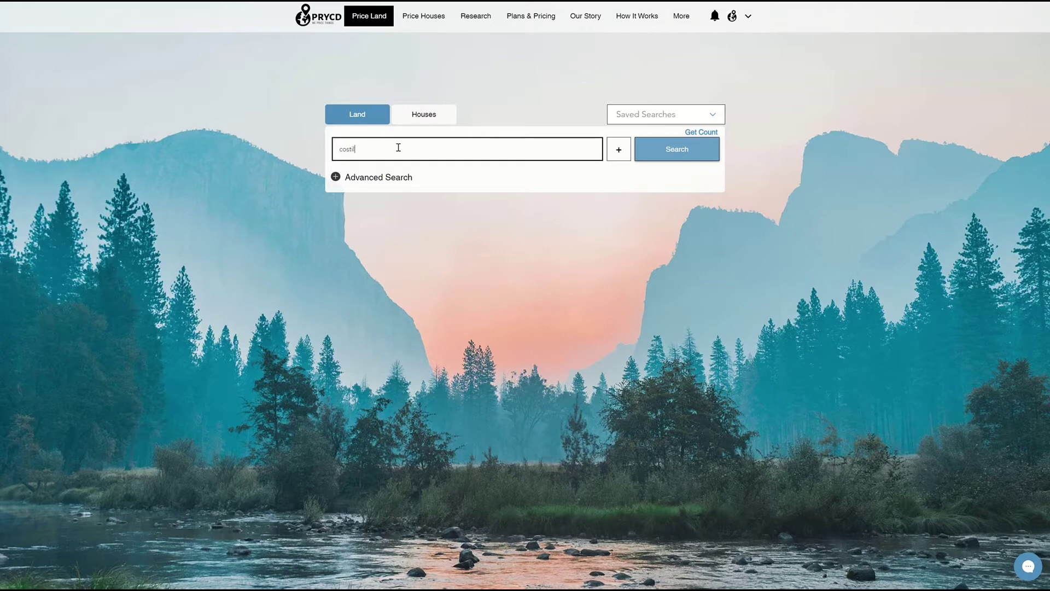
{"action": "left_click", "coordinate": [401, 171]}
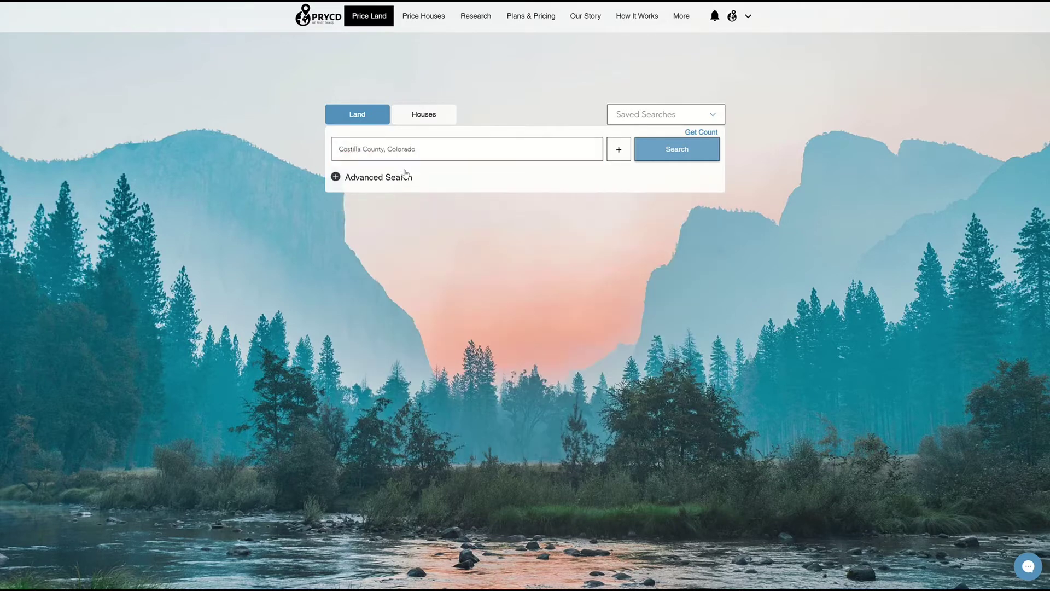
Get the record count for Costilla County and run the land search
{"action": "left_click", "coordinate": [675, 151]}
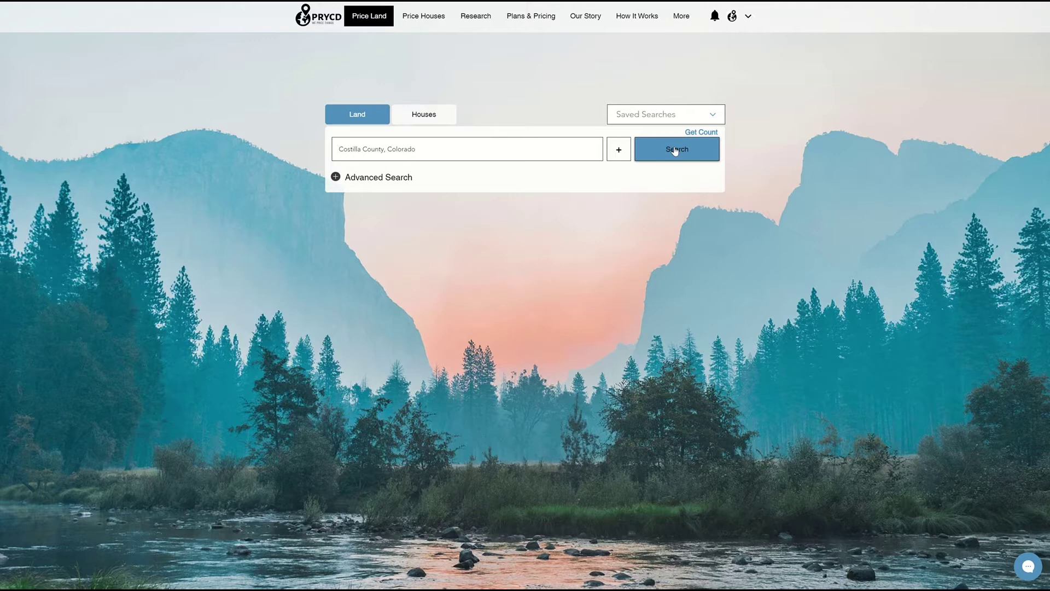
{"action": "left_click", "coordinate": [697, 132]}
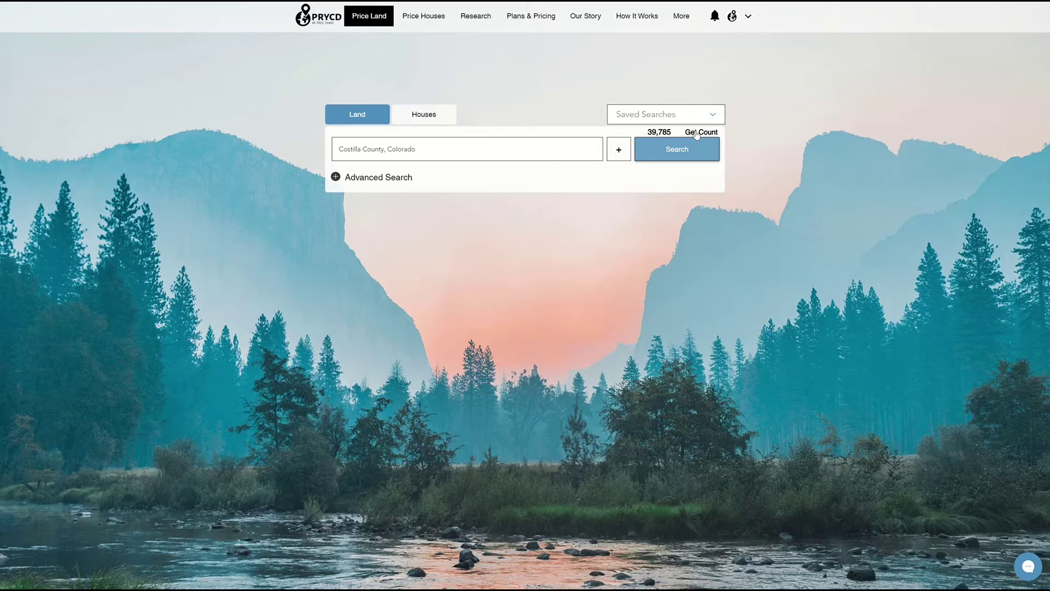
{"action": "left_click", "coordinate": [675, 157]}
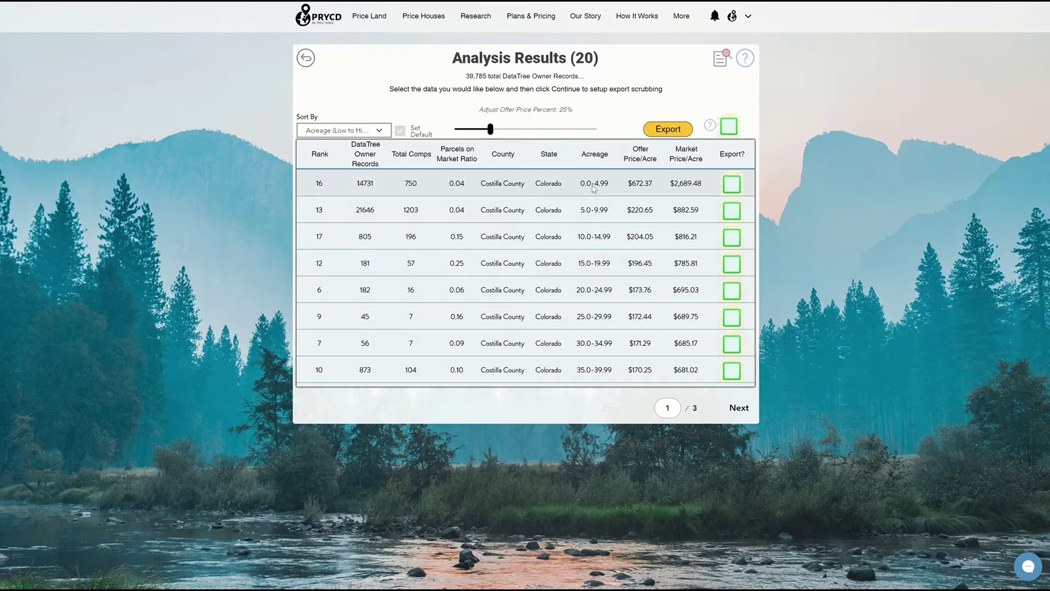
Page through the analysis results to review the acreage ranges, and return to the search form
{"action": "left_click", "coordinate": [739, 407]}
{"action": "left_click", "coordinate": [741, 409]}
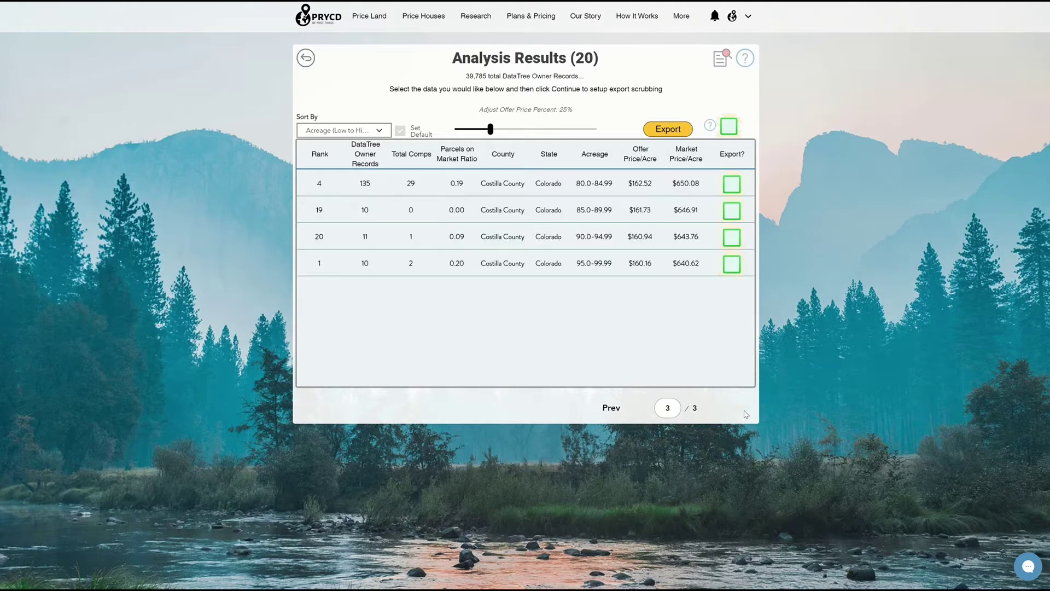
{"action": "left_click", "coordinate": [612, 409]}
{"action": "left_click_drag", "start_coordinate": [466, 76], "coordinate": [517, 77]}
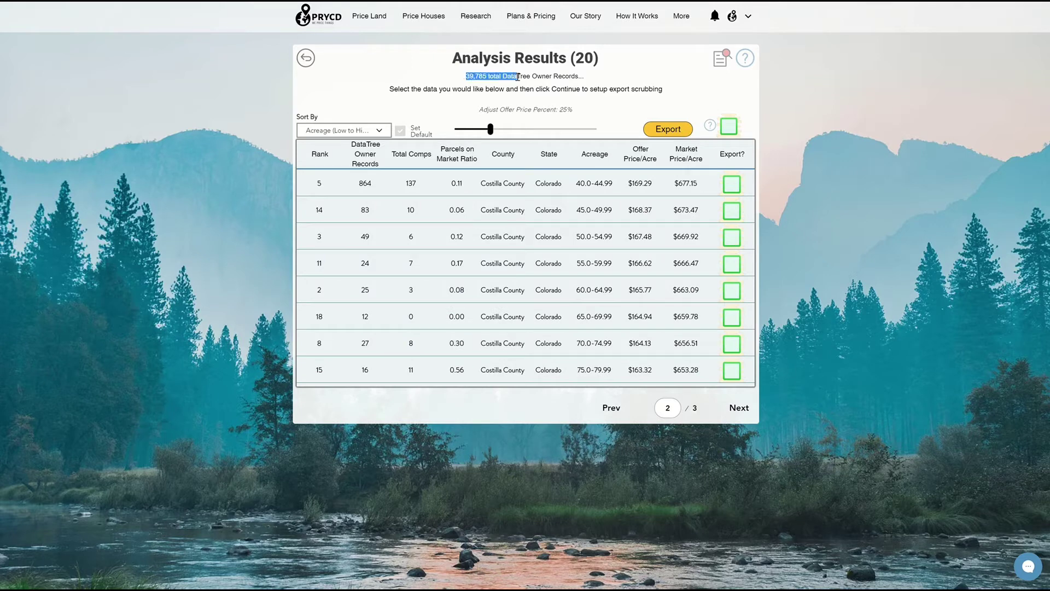
{"action": "left_click", "coordinate": [312, 67]}
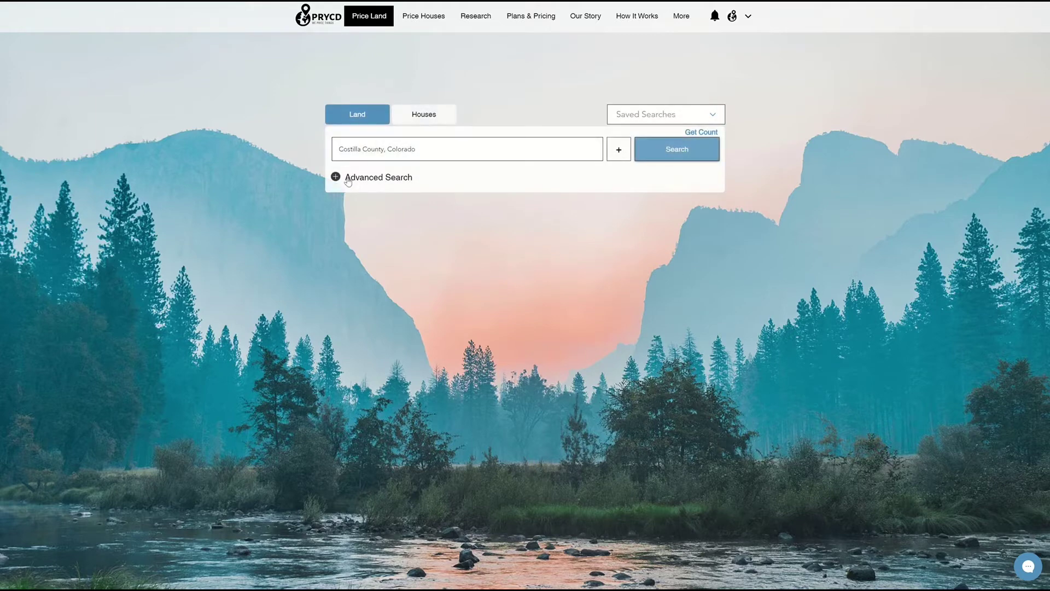
Expand the advanced search options and set the minimum acreage to 20 and the maximum acreage to 100
{"action": "left_click", "coordinate": [349, 178]}
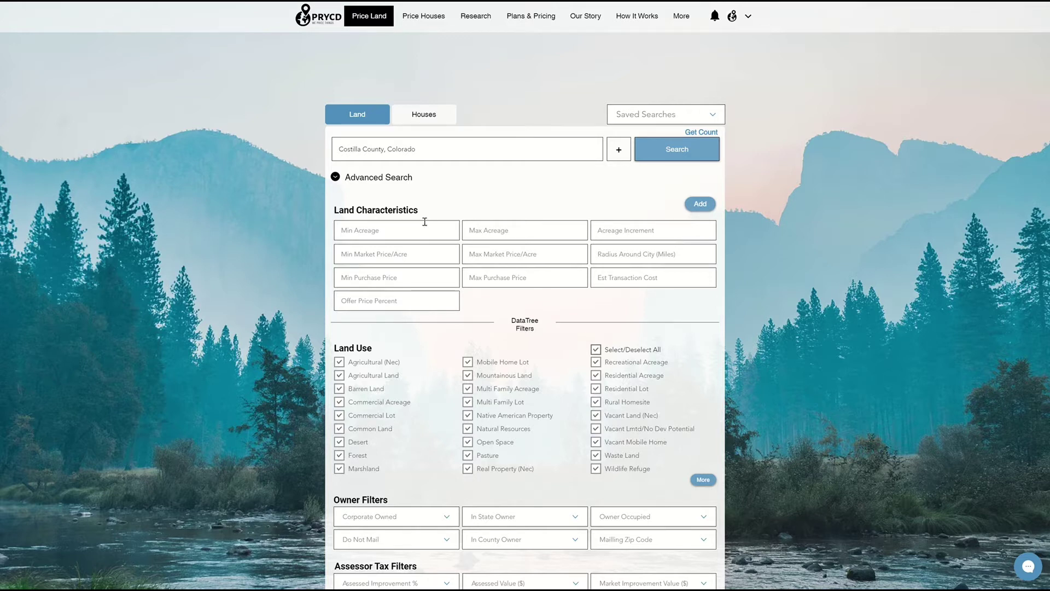
{"action": "left_click", "coordinate": [418, 229]}
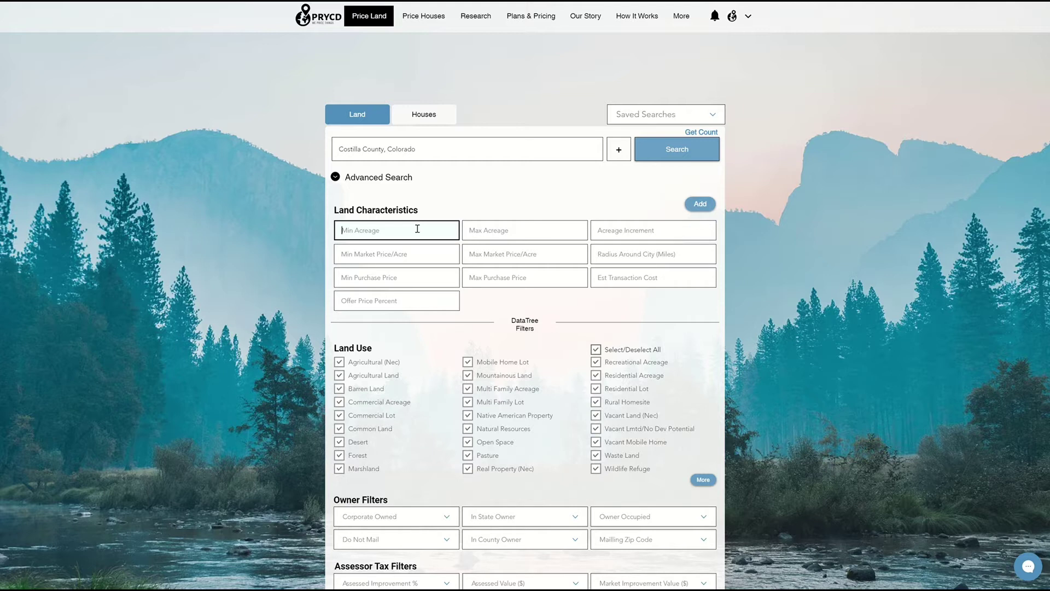
{"action": "type", "text": "20"}
{"action": "key", "text": "Tab"}
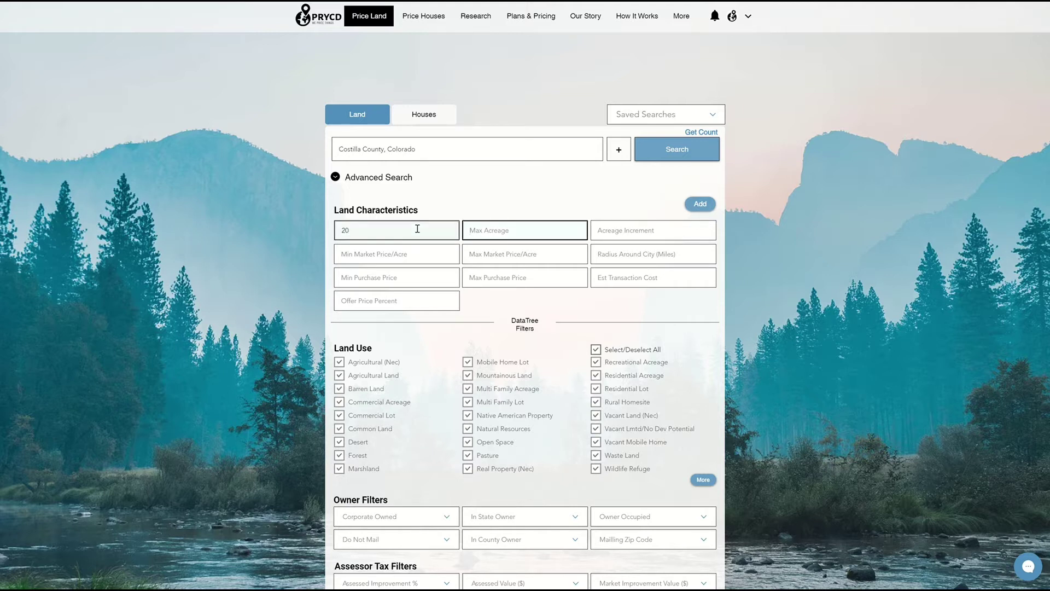
{"action": "type", "text": "100"}
{"action": "left_click", "coordinate": [458, 201]}
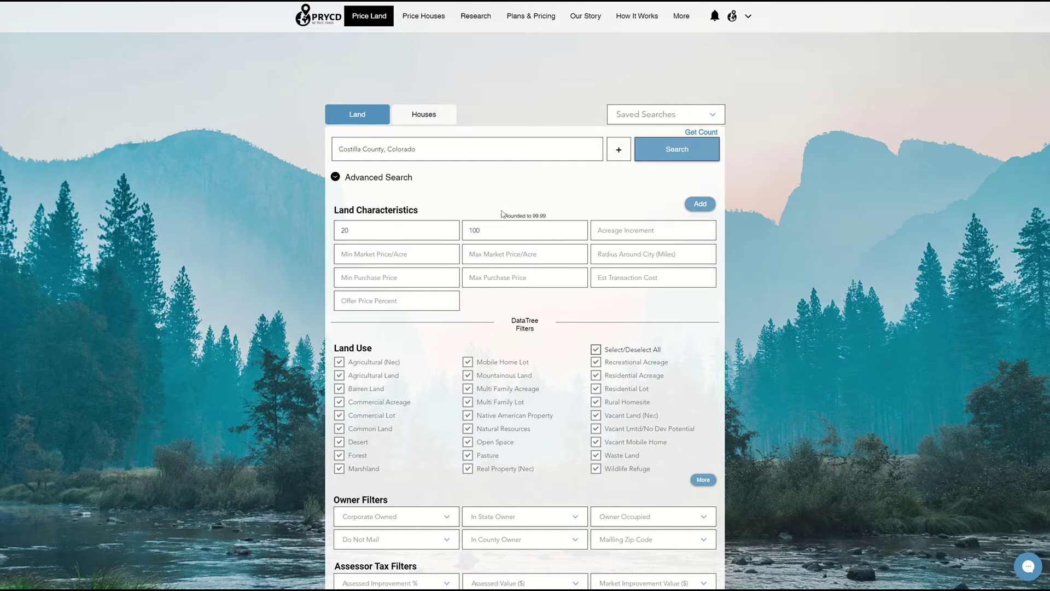
Change the maximum acreage to 100.01 and set the acreage increment to 10
{"action": "left_click_drag", "start_coordinate": [550, 216], "coordinate": [506, 215]}
{"action": "left_click", "coordinate": [557, 218]}
{"action": "left_click", "coordinate": [496, 233]}
{"action": "type", "text": ".01"}
{"action": "left_click", "coordinate": [543, 200]}
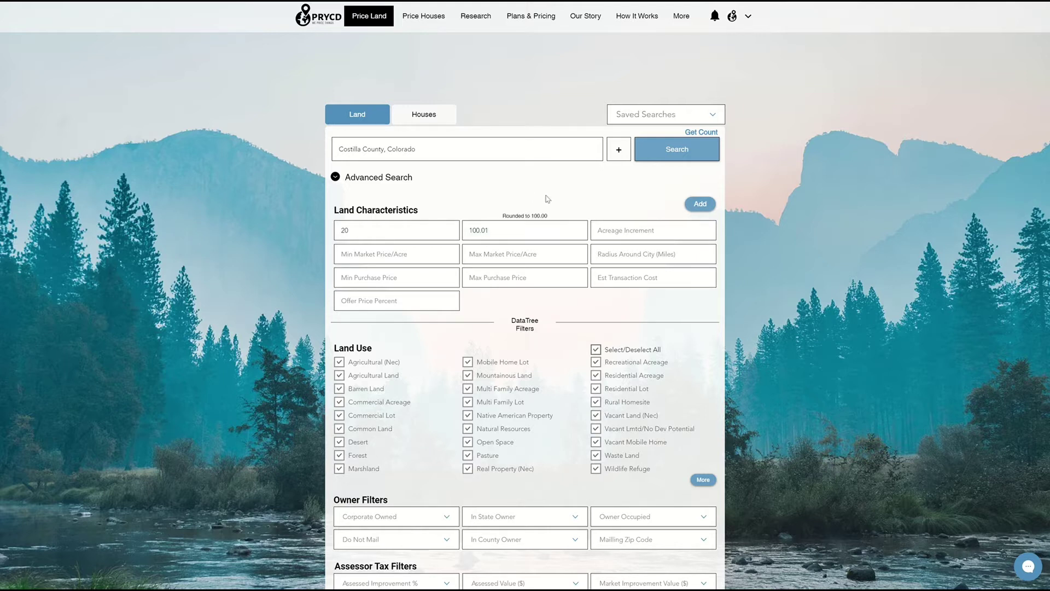
{"action": "left_click", "coordinate": [639, 230]}
{"action": "type", "text": "10"}
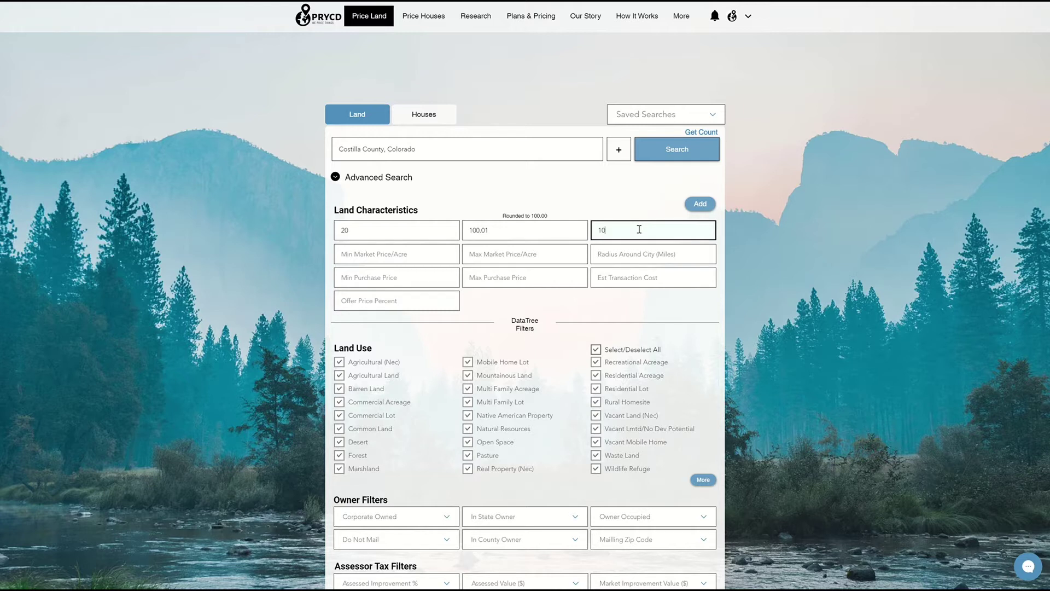
{"action": "left_click", "coordinate": [602, 203]}
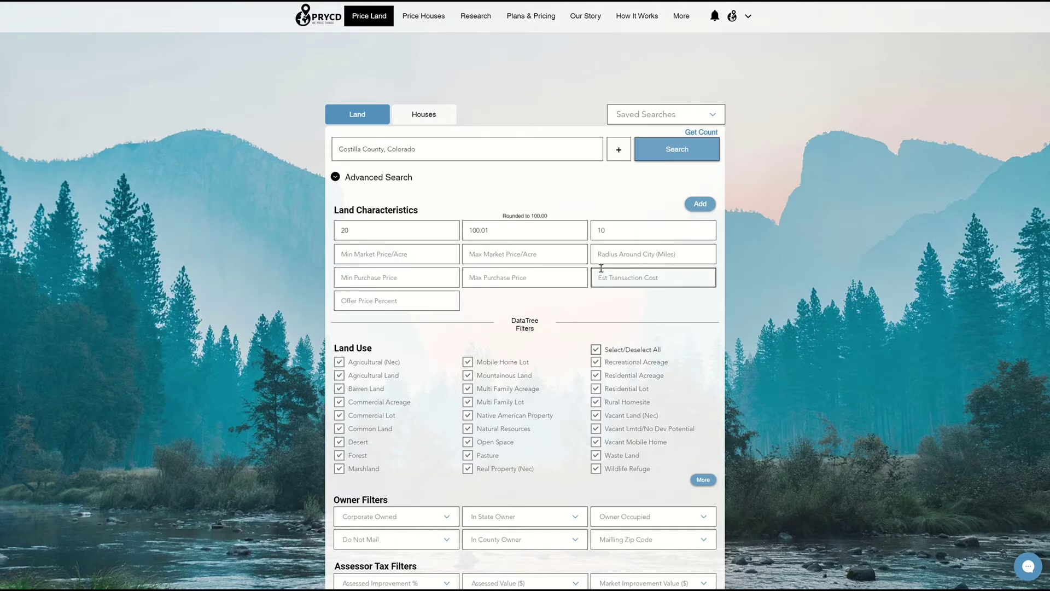
Try a radius of 50 miles around the city and clear the value
{"action": "left_click", "coordinate": [635, 258]}
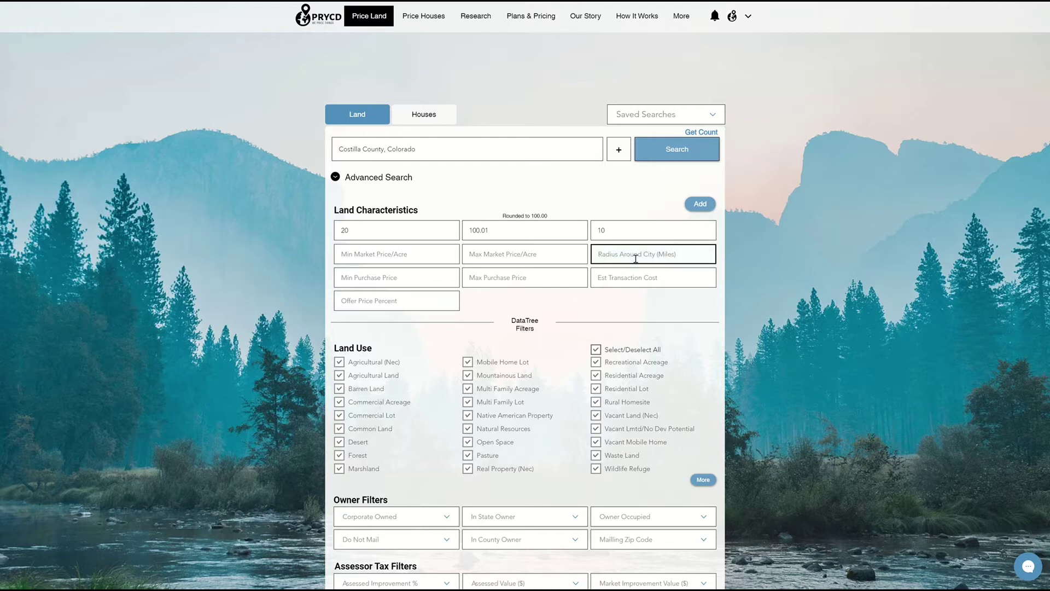
{"action": "type", "text": "50"}
{"action": "key", "text": "BackSpace"}
{"action": "key", "text": "BackSpace"}
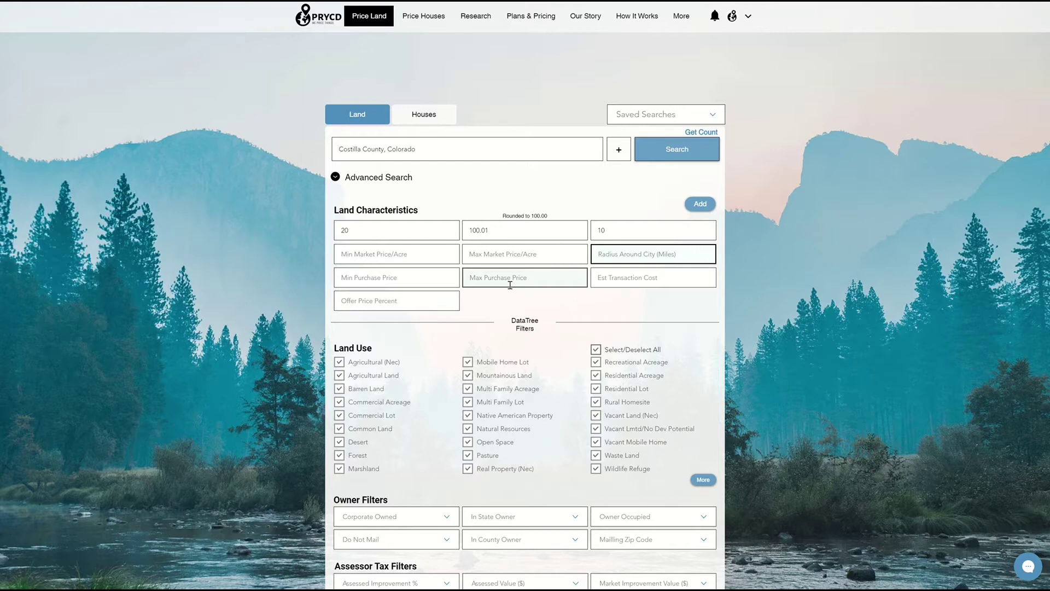
Exclude Waste Land, Wildlife Refuge, Commercial Lot and Common Land from the land use filter
{"action": "scroll", "coordinate": [510, 285], "scroll_direction": "down", "scroll_amount": 3}
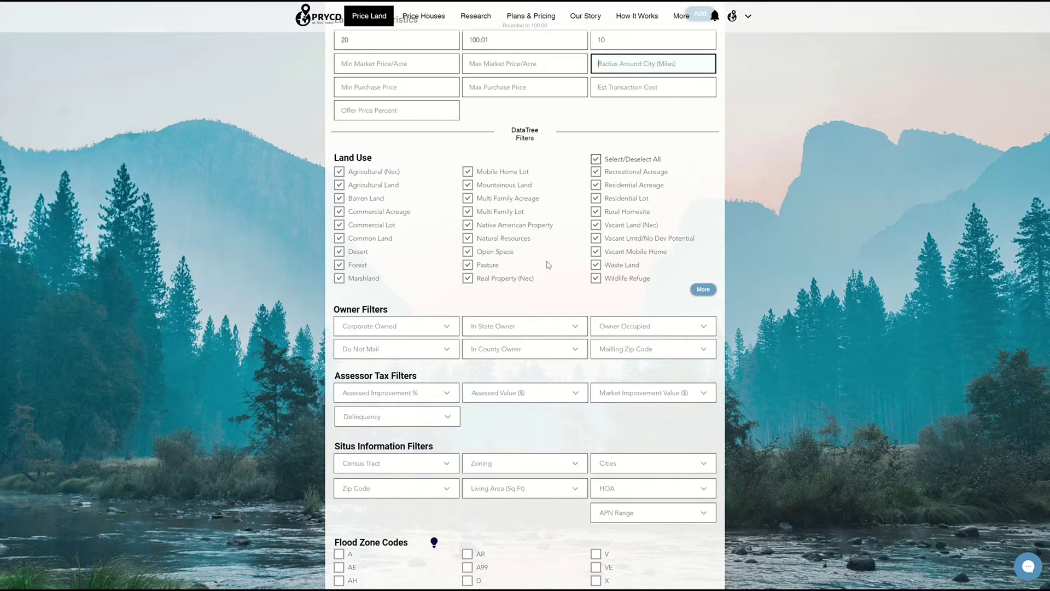
{"action": "left_click", "coordinate": [598, 267]}
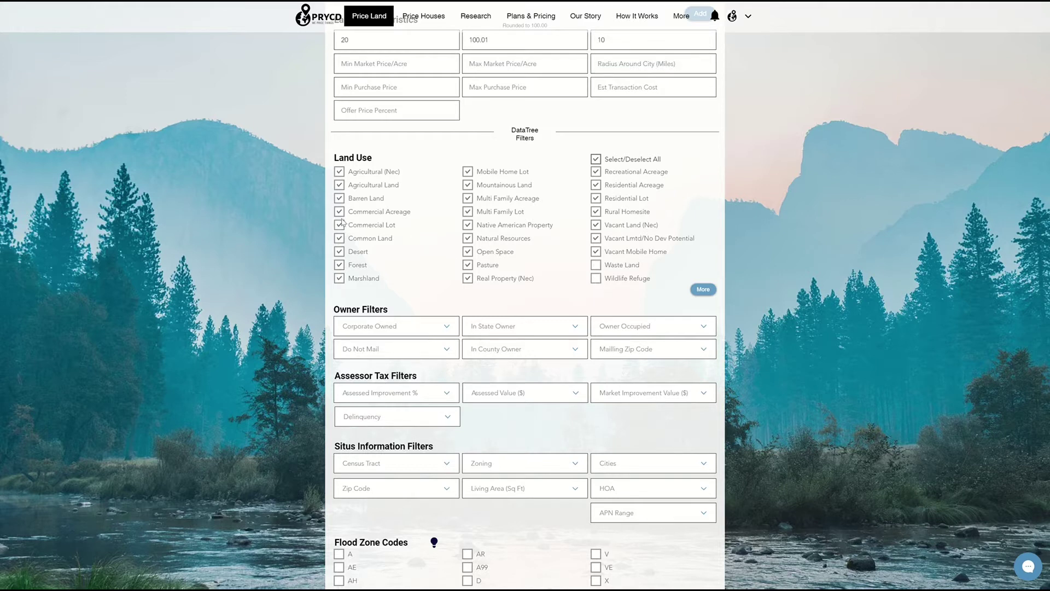
{"action": "left_click", "coordinate": [339, 225]}
{"action": "left_click", "coordinate": [339, 238]}
Show the additional residential land use codes, look them over and collapse the list
{"action": "scroll", "coordinate": [687, 247], "scroll_direction": "down", "scroll_amount": 1}
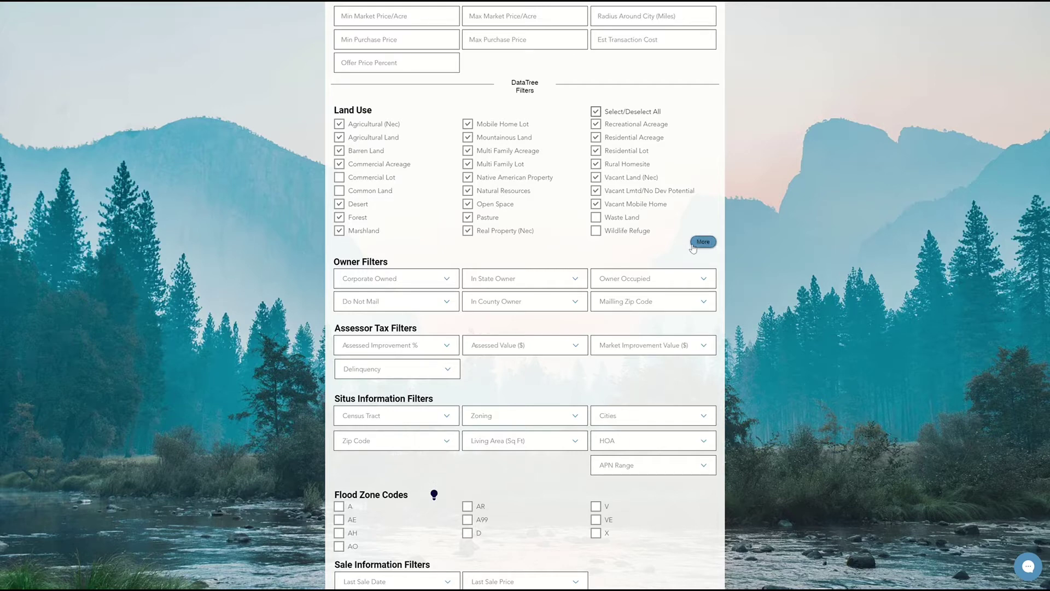
{"action": "left_click", "coordinate": [702, 241]}
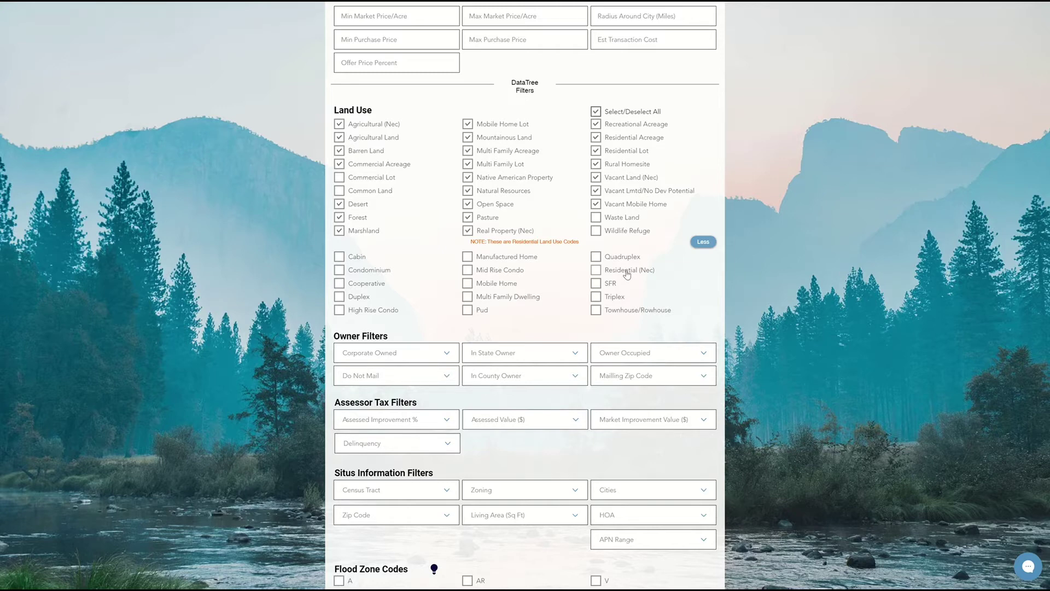
{"action": "left_click", "coordinate": [704, 242]}
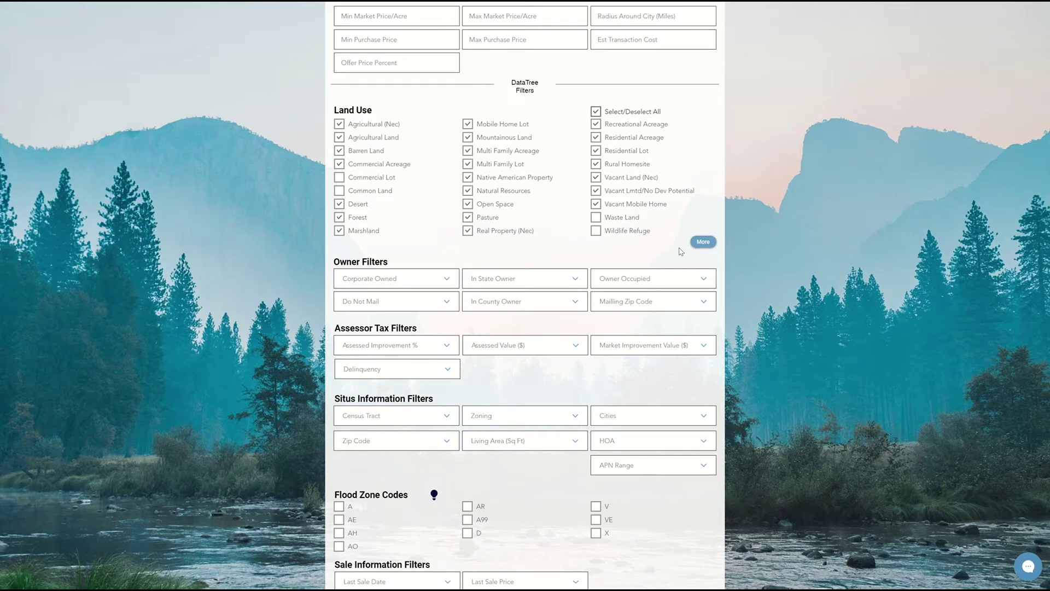
Set the owner filters to Exclude Corporate Owned and Exclude Do Not Mail
{"action": "left_click", "coordinate": [442, 287]}
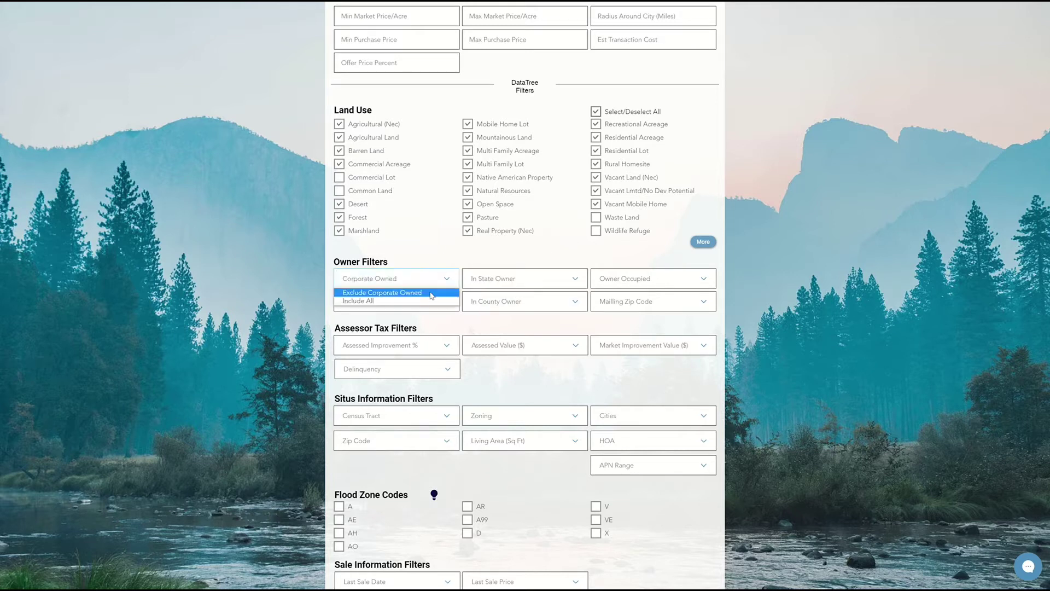
{"action": "left_click", "coordinate": [431, 294]}
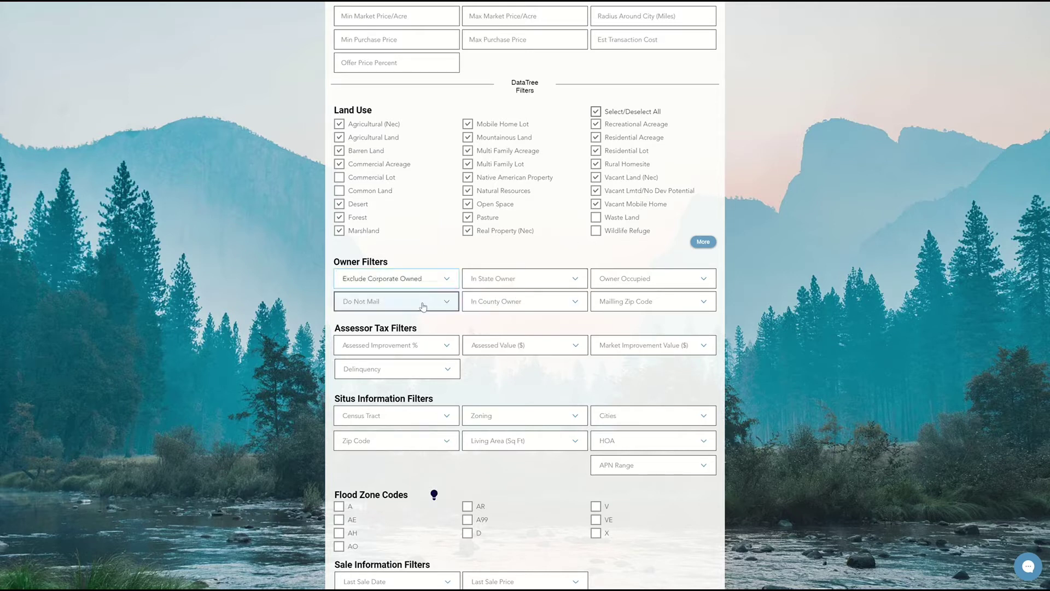
{"action": "left_click", "coordinate": [431, 304]}
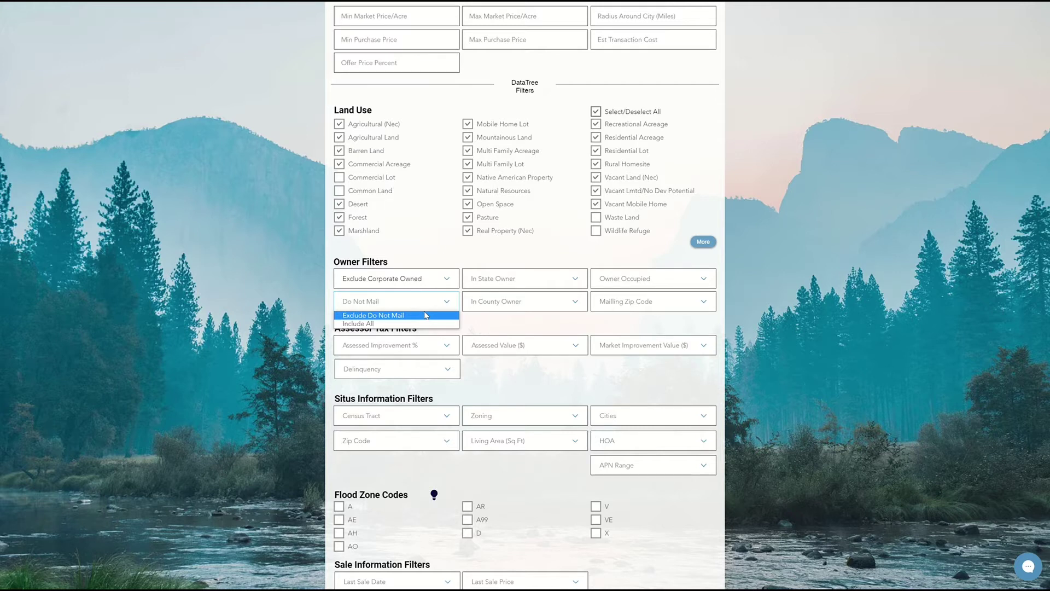
{"action": "left_click", "coordinate": [425, 315]}
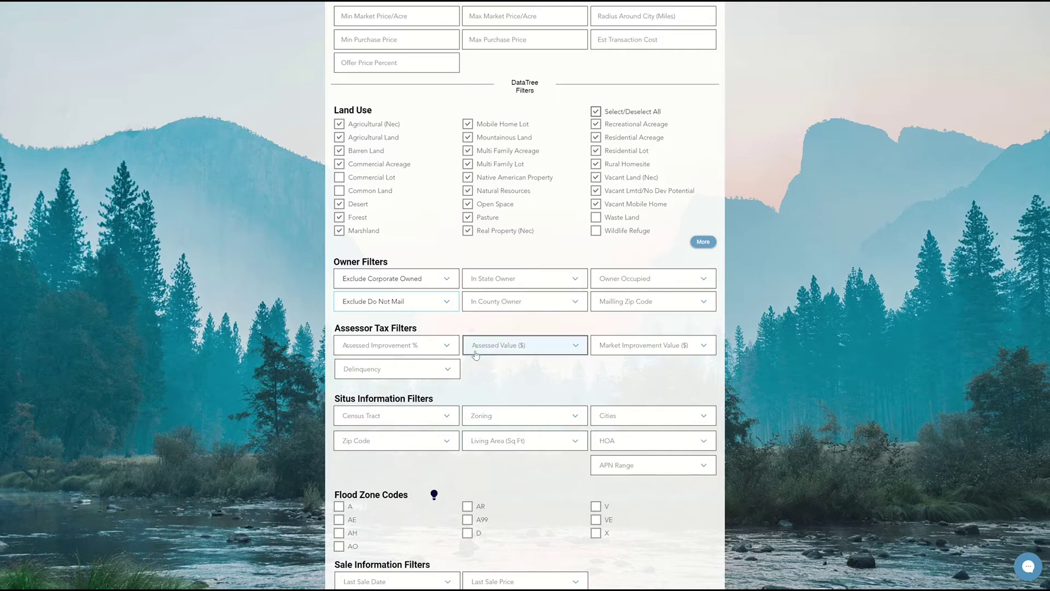
Look over the remaining filters and read the FEMA flood zone definitions linked beside Flood Zone Codes
{"action": "scroll", "coordinate": [477, 350], "scroll_direction": "down", "scroll_amount": 1}
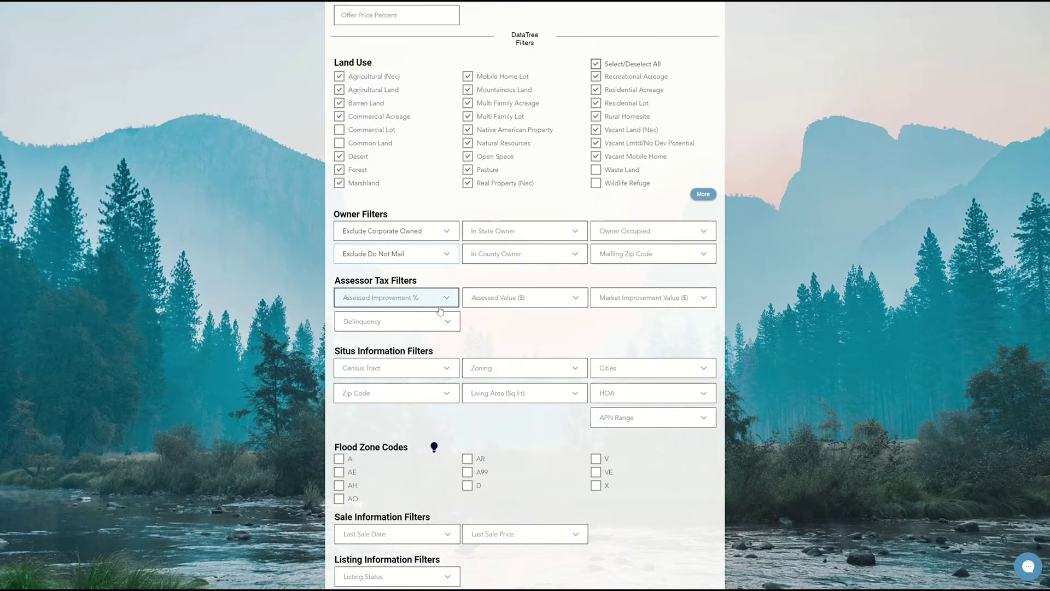
{"action": "scroll", "coordinate": [440, 310], "scroll_direction": "down", "scroll_amount": 2}
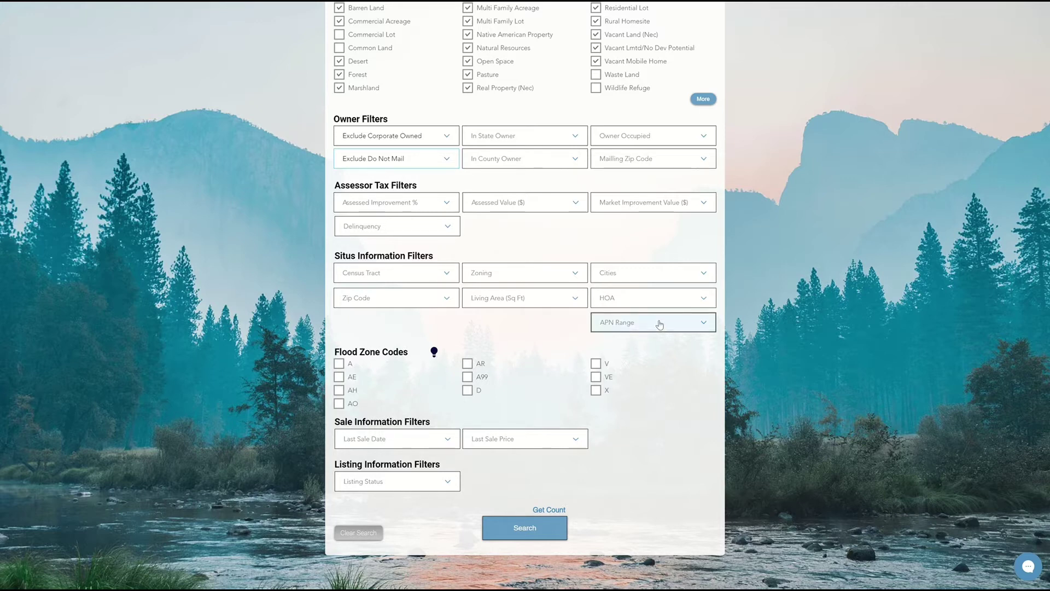
{"action": "scroll", "coordinate": [444, 334], "scroll_direction": "down", "scroll_amount": 1}
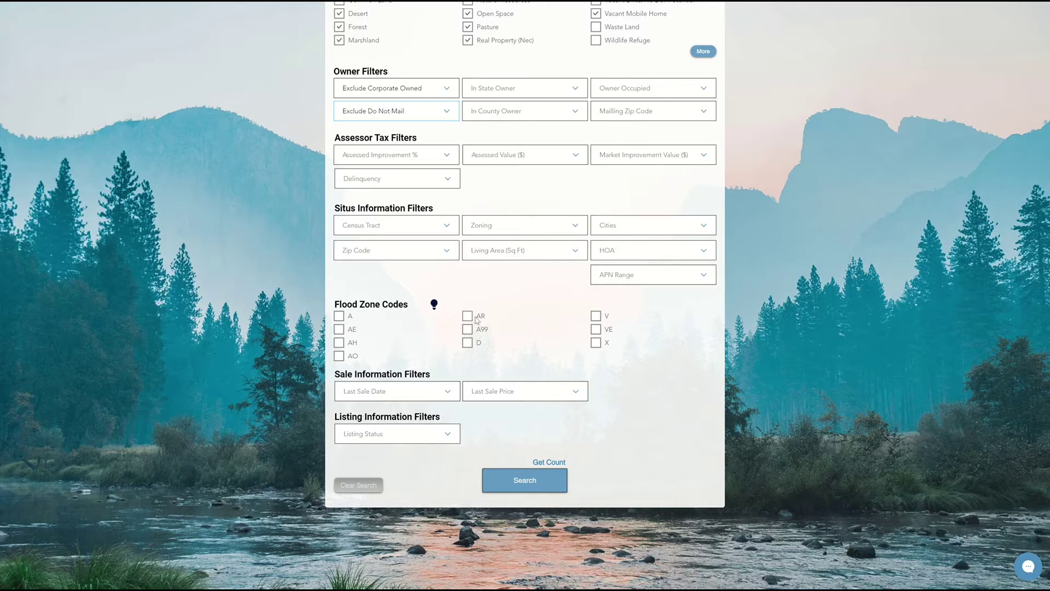
{"action": "left_click", "coordinate": [434, 307]}
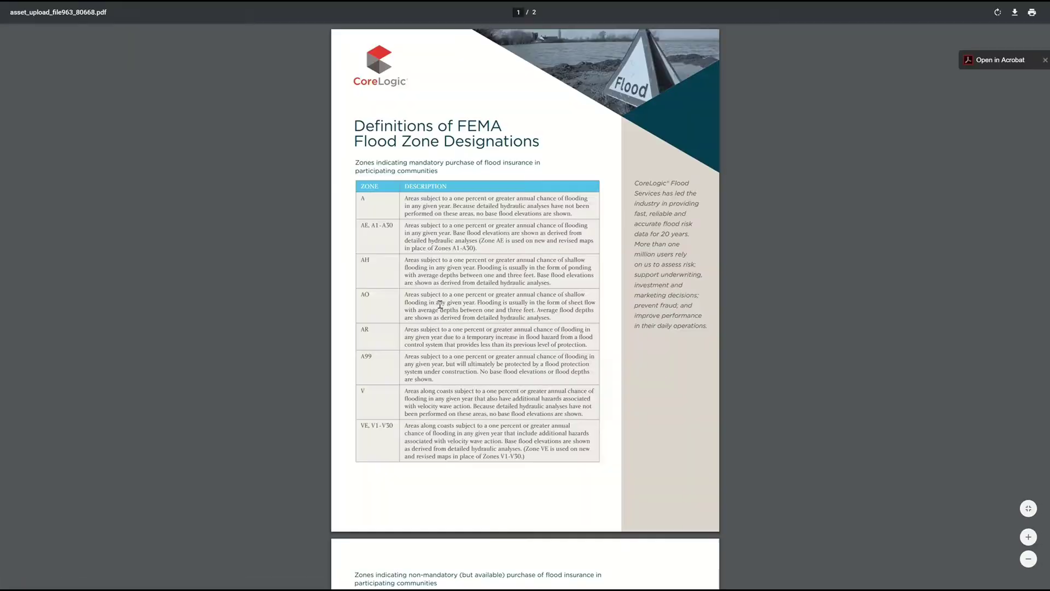
{"action": "scroll", "coordinate": [427, 272], "scroll_direction": "down", "scroll_amount": 1}
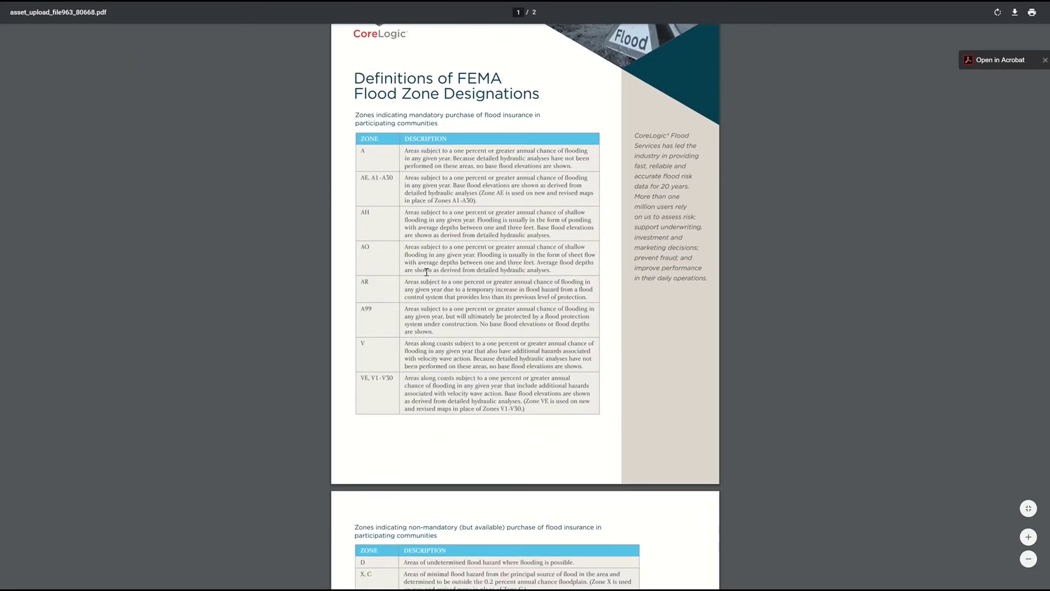
{"action": "scroll", "coordinate": [428, 272], "scroll_direction": "down", "scroll_amount": 1}
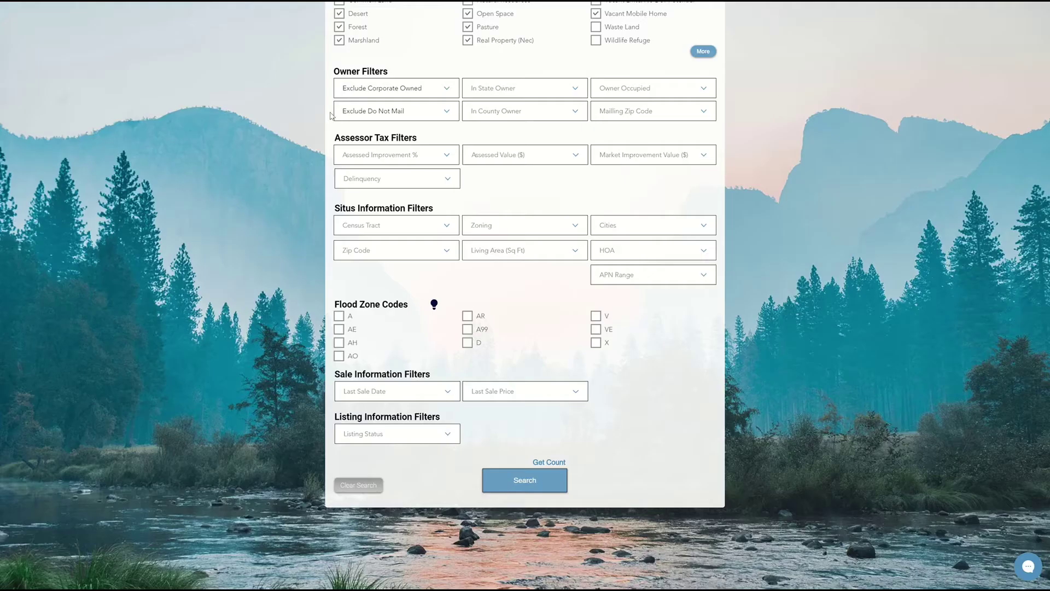
Try selecting flood zone codes A, AE, A99, VE and X, and clear them all
{"action": "left_click", "coordinate": [340, 317]}
{"action": "left_click", "coordinate": [339, 329]}
{"action": "left_click", "coordinate": [468, 330]}
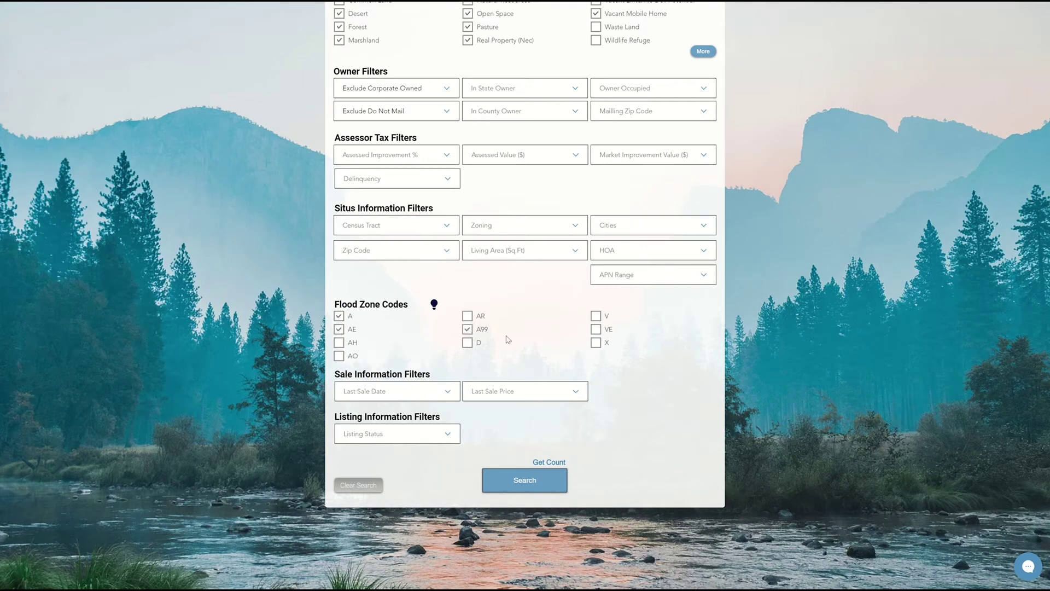
{"action": "left_click", "coordinate": [598, 330]}
{"action": "left_click", "coordinate": [599, 342]}
{"action": "left_click", "coordinate": [598, 342]}
{"action": "left_click", "coordinate": [597, 329]}
{"action": "left_click", "coordinate": [468, 329]}
{"action": "left_click", "coordinate": [339, 329]}
{"action": "left_click", "coordinate": [339, 317]}
Set the sale date filter to Last Sale Date Is Before 11/06/2015
{"action": "scroll", "coordinate": [627, 317], "scroll_direction": "down", "scroll_amount": 1}
{"action": "scroll", "coordinate": [626, 316], "scroll_direction": "down", "scroll_amount": 2}
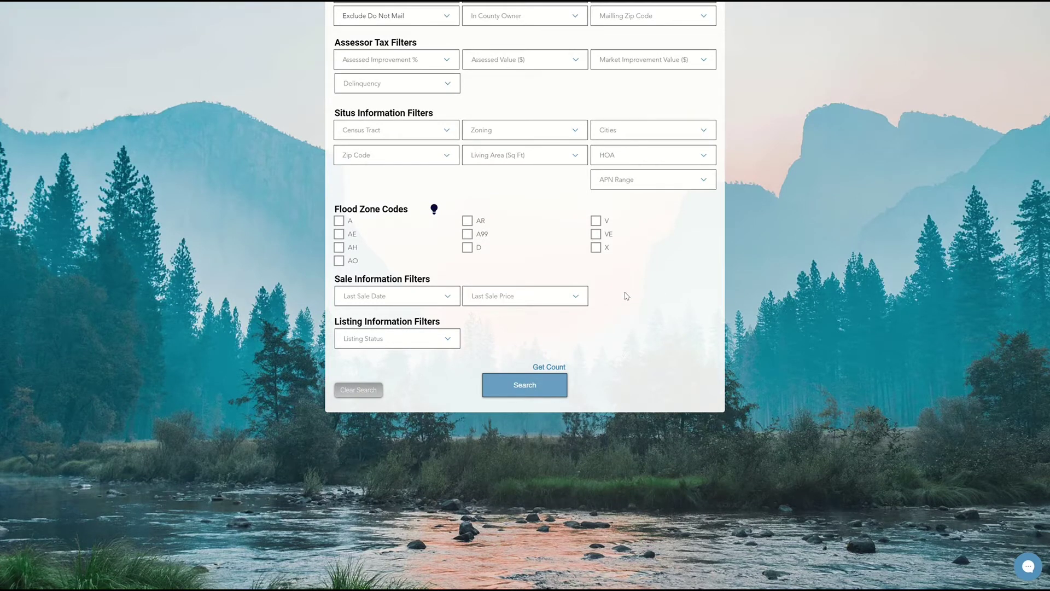
{"action": "left_click", "coordinate": [427, 303]}
{"action": "left_click", "coordinate": [420, 310]}
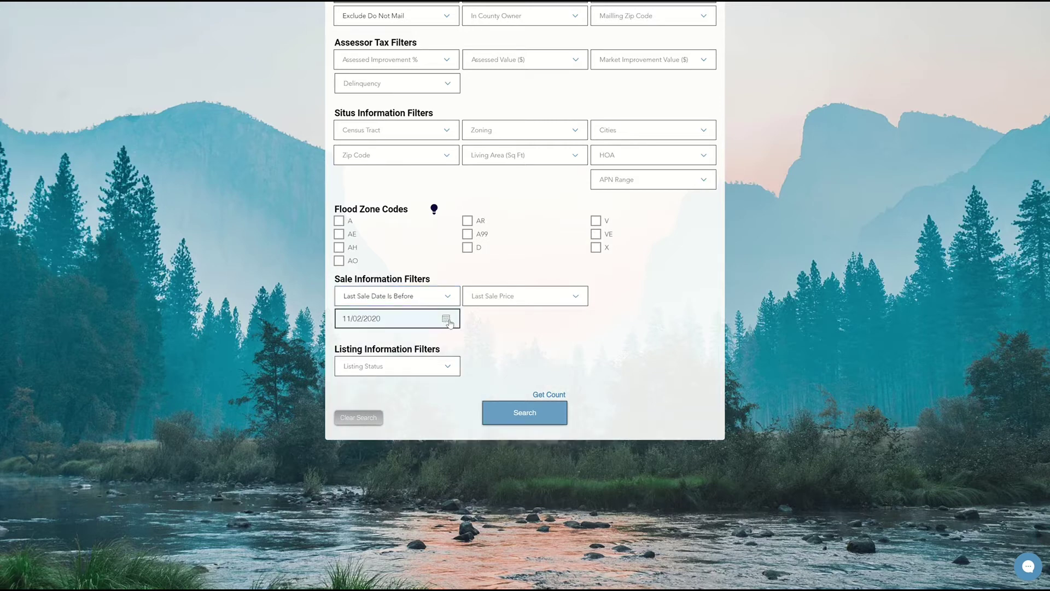
{"action": "left_click", "coordinate": [447, 320]}
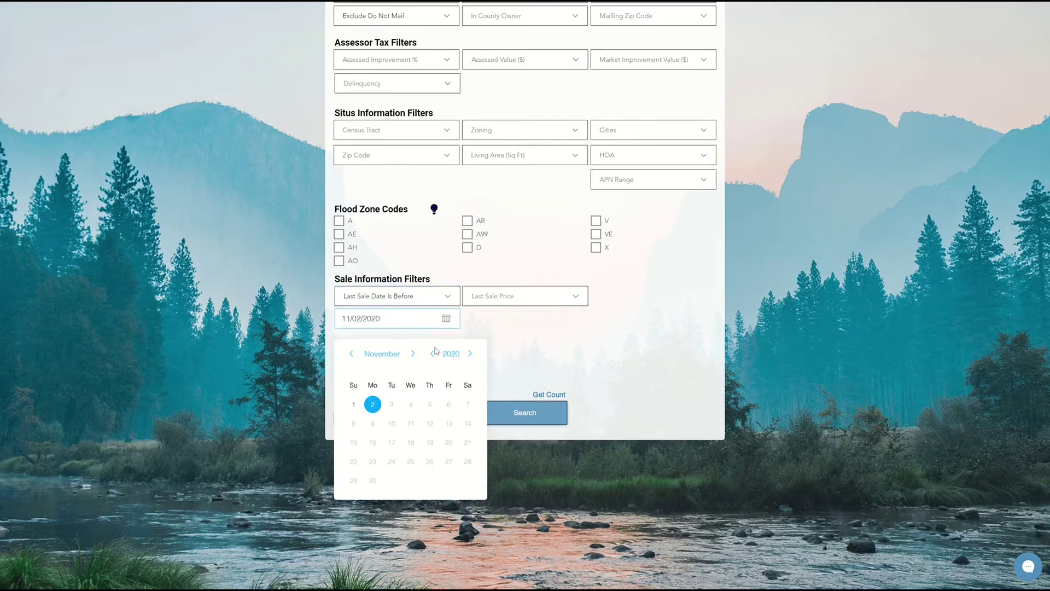
{"action": "left_click", "coordinate": [432, 353]}
{"action": "left_click", "coordinate": [432, 354]}
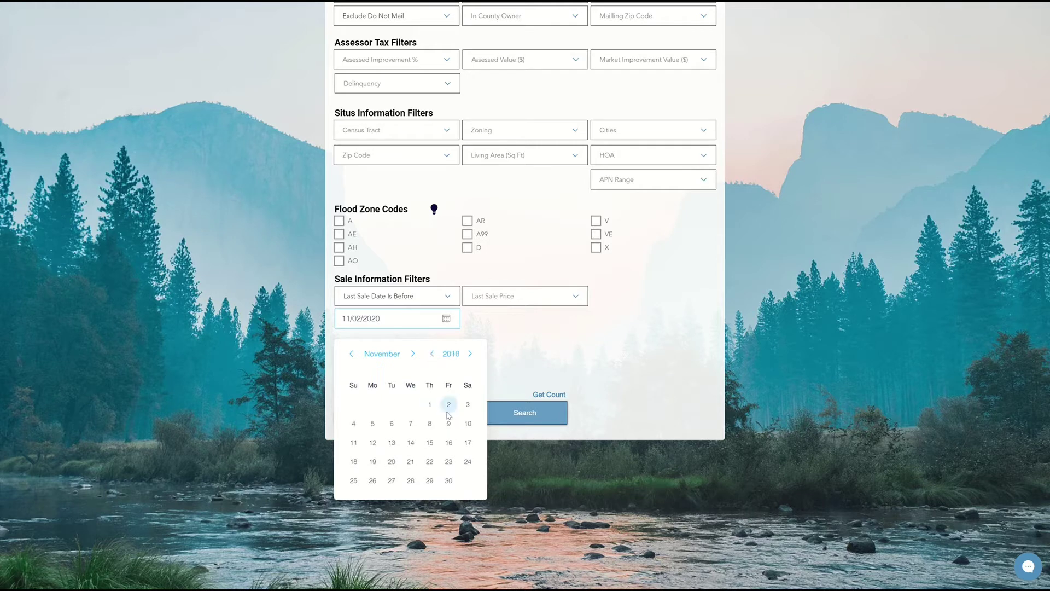
{"action": "left_click", "coordinate": [433, 354]}
{"action": "left_click", "coordinate": [432, 354]}
{"action": "left_click", "coordinate": [432, 353]}
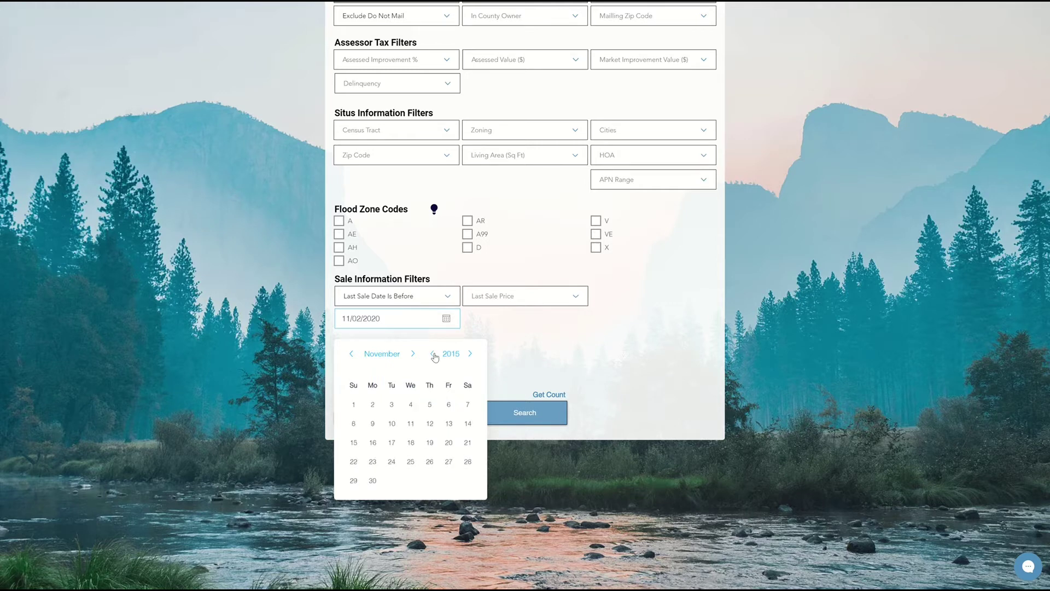
{"action": "left_click", "coordinate": [449, 404]}
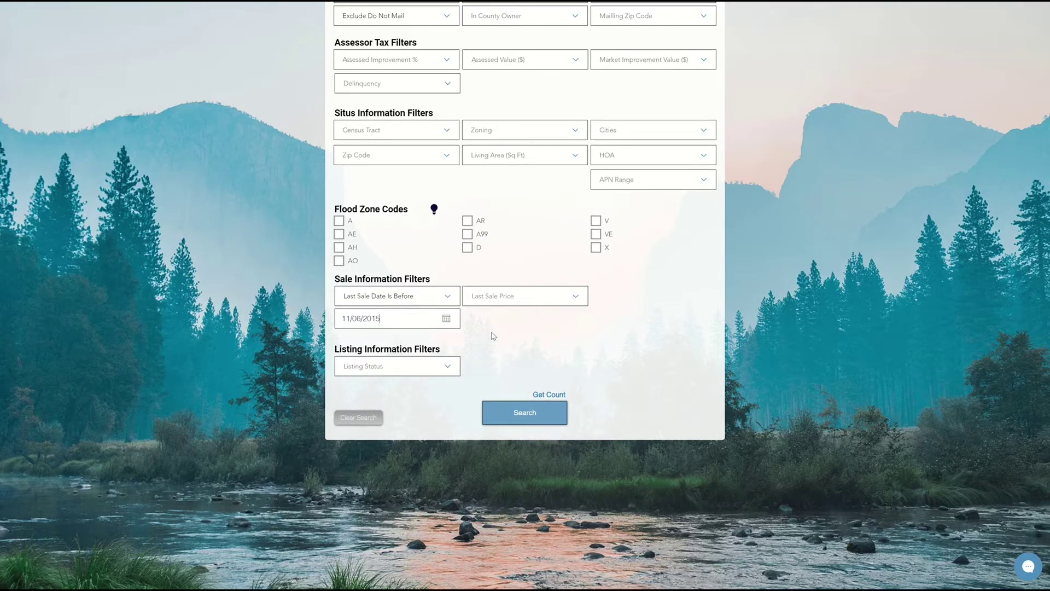
Try the Last Sale Price filter, and set the sale filters to No Sale Price Filter and No Last Sale Date Filter
{"action": "left_click", "coordinate": [541, 299]}
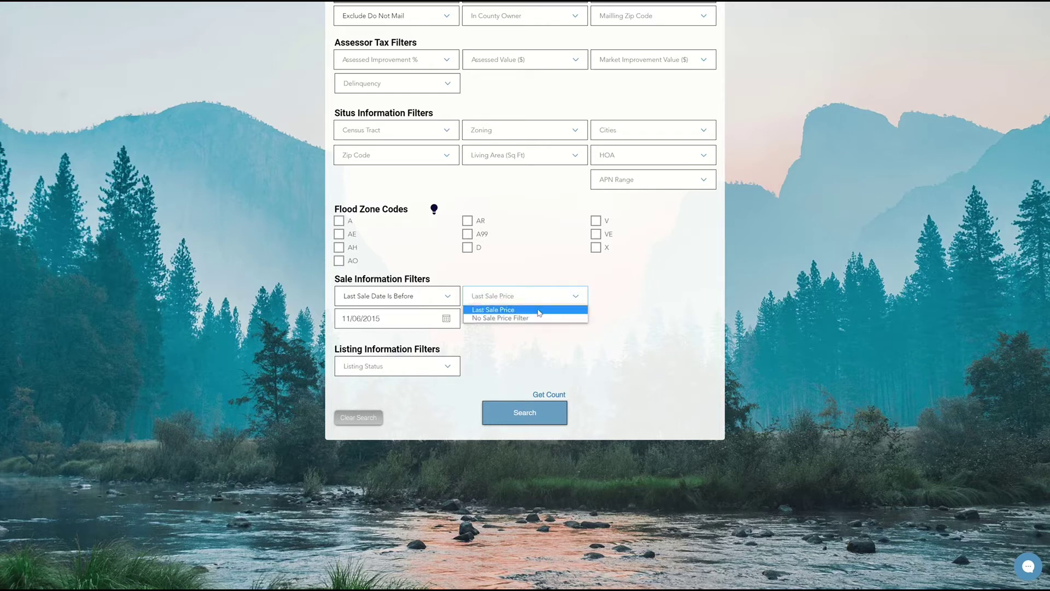
{"action": "left_click", "coordinate": [540, 310]}
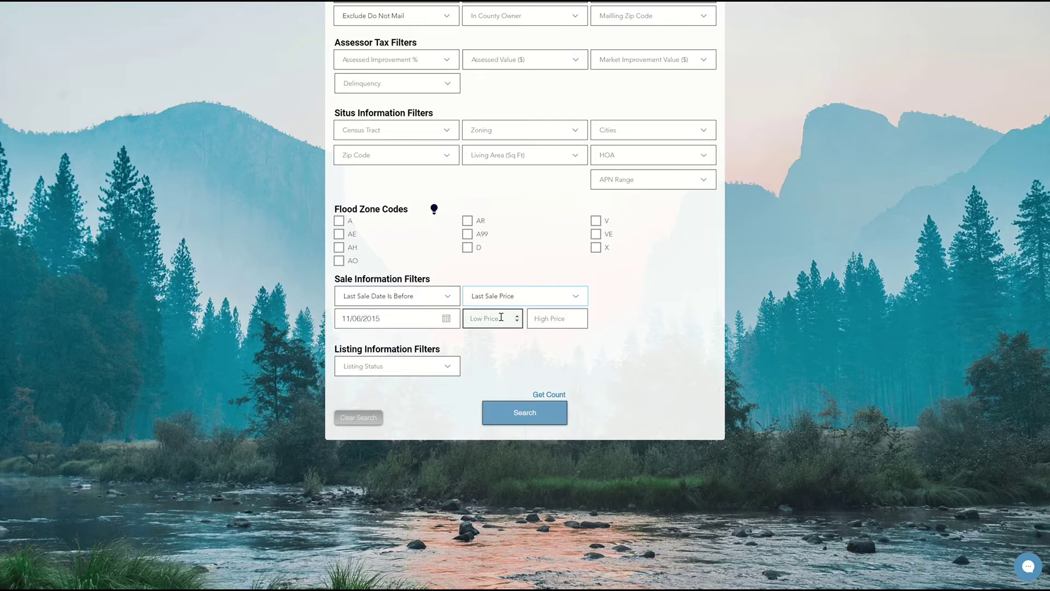
{"action": "left_click", "coordinate": [531, 300]}
{"action": "left_click", "coordinate": [533, 317]}
{"action": "left_click", "coordinate": [436, 301]}
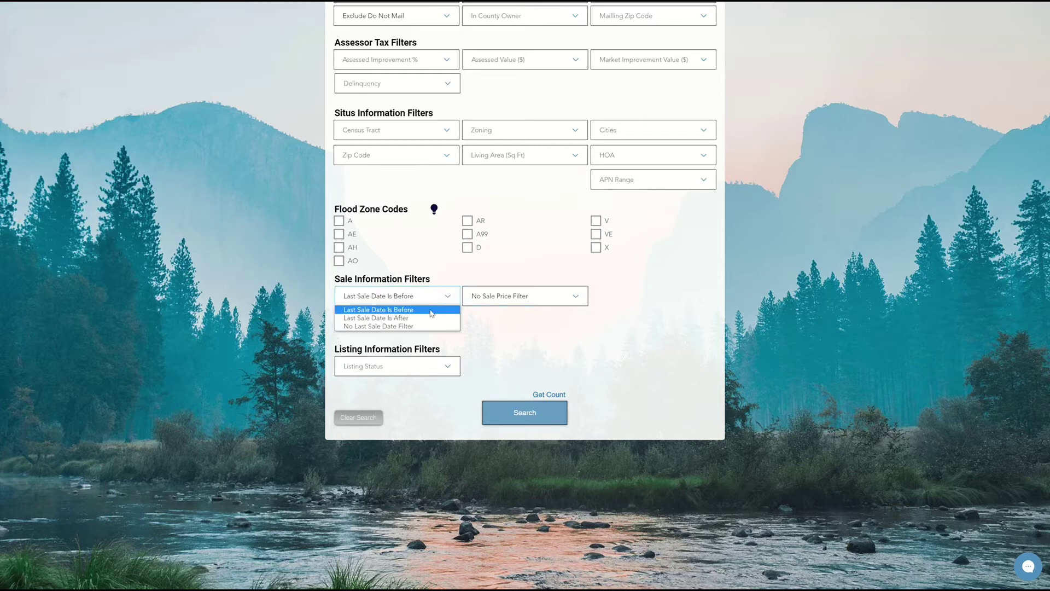
{"action": "left_click", "coordinate": [426, 327]}
Set the listing status filter to Listing Not Active/Pending and get the record count for the search
{"action": "left_click", "coordinate": [441, 339]}
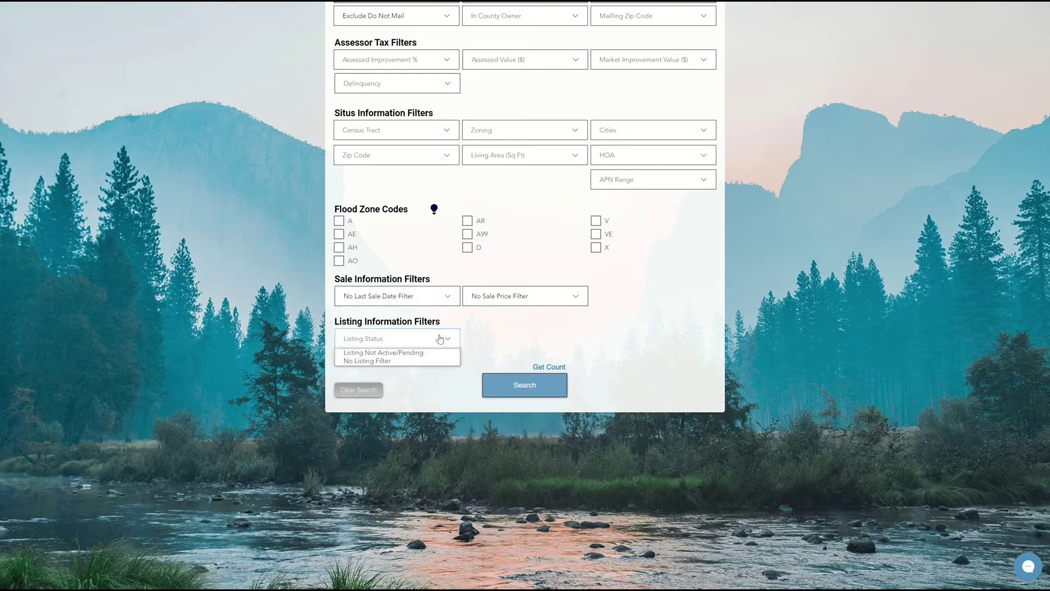
{"action": "left_click", "coordinate": [433, 353]}
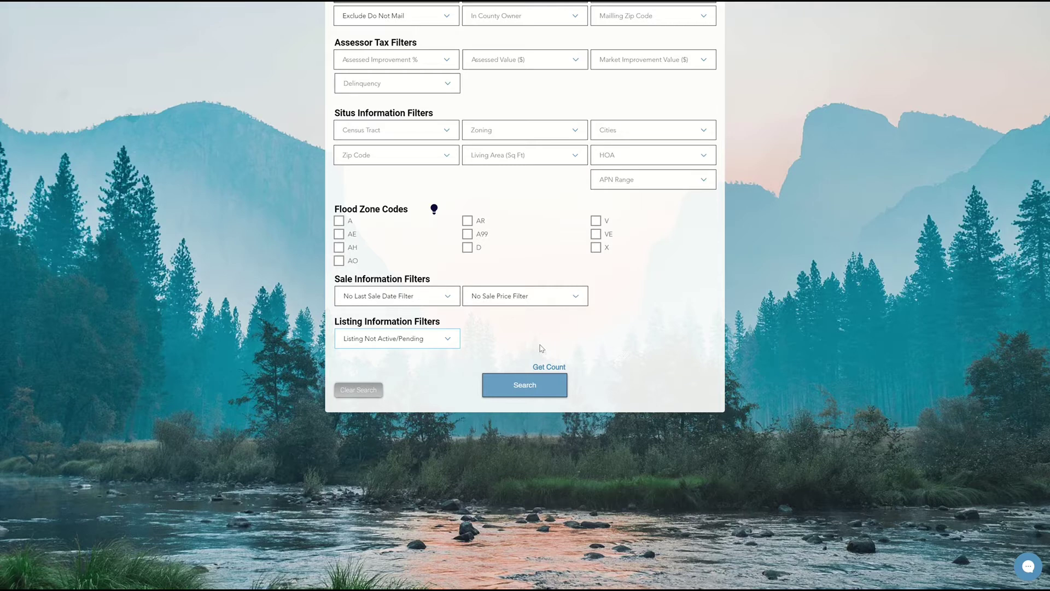
{"action": "left_click", "coordinate": [548, 369]}
{"action": "scroll", "coordinate": [656, 302], "scroll_direction": "up", "scroll_amount": 10}
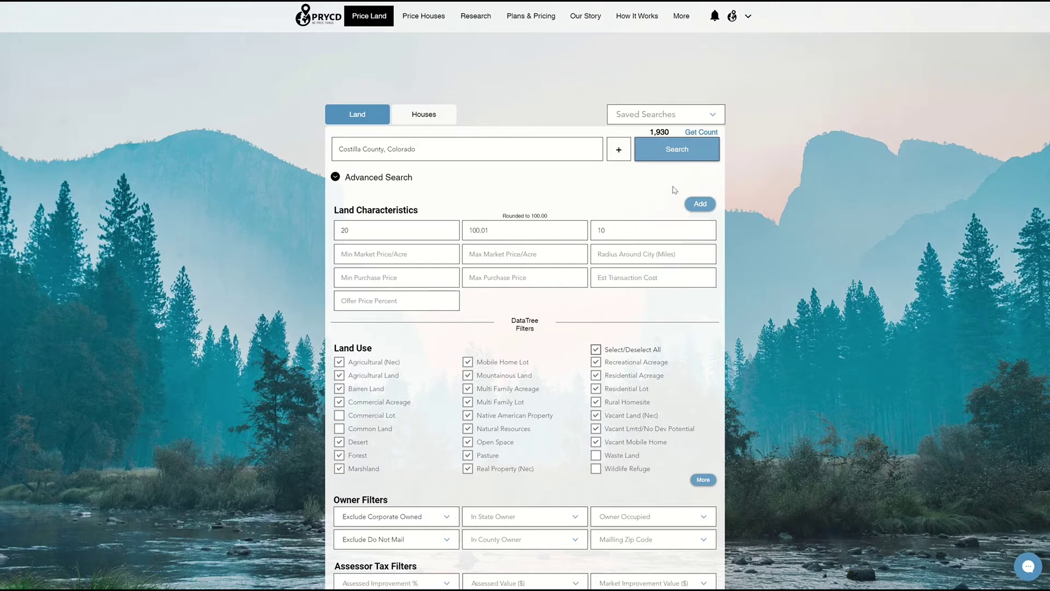
Save the current Costilla County search under the name test
{"action": "left_click", "coordinate": [681, 114]}
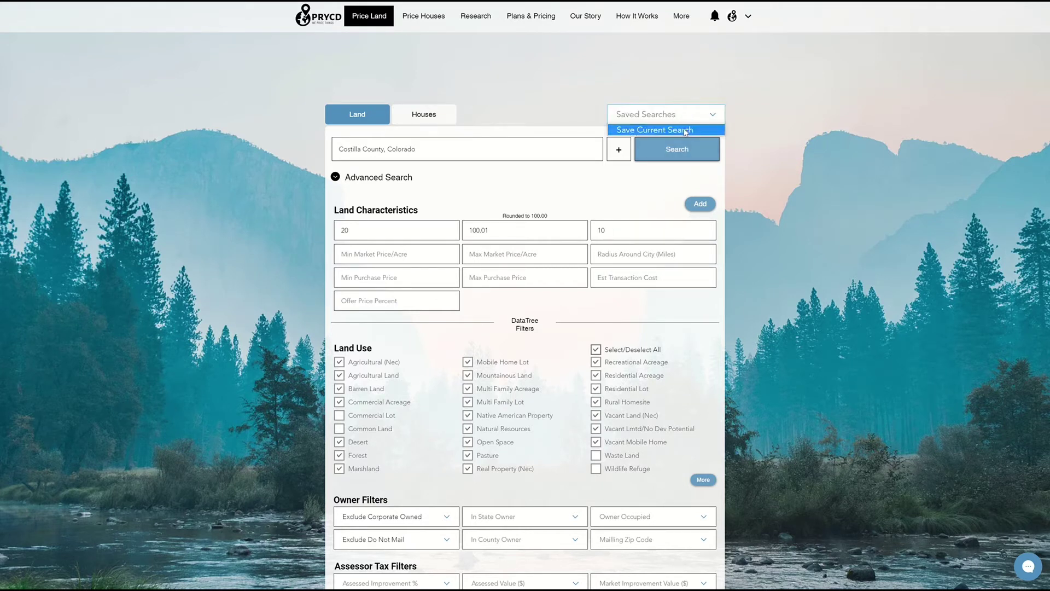
{"action": "left_click", "coordinate": [682, 130]}
{"action": "left_click", "coordinate": [650, 93]}
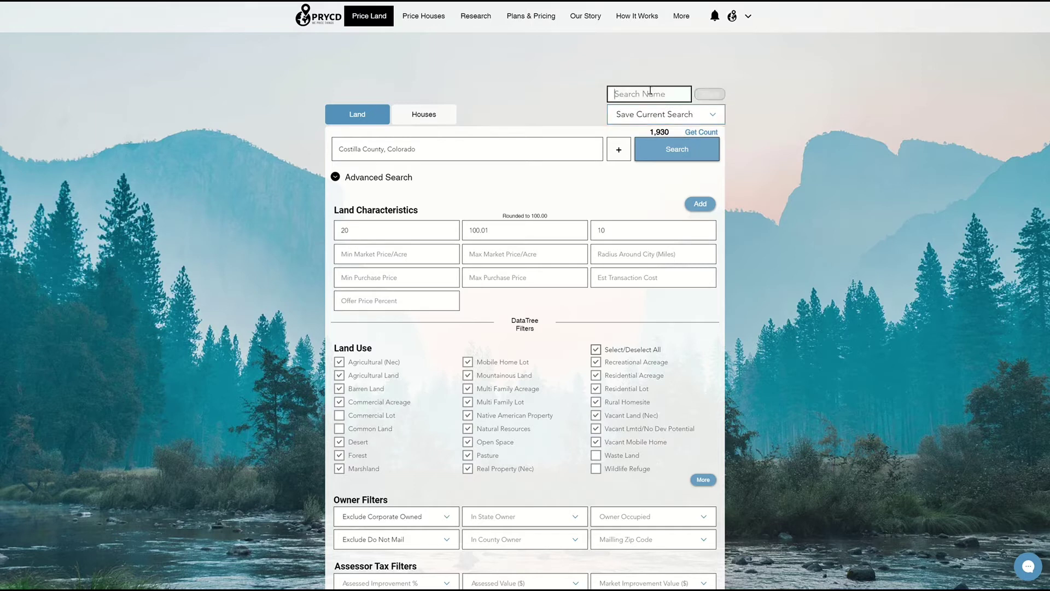
{"action": "type", "text": "test"}
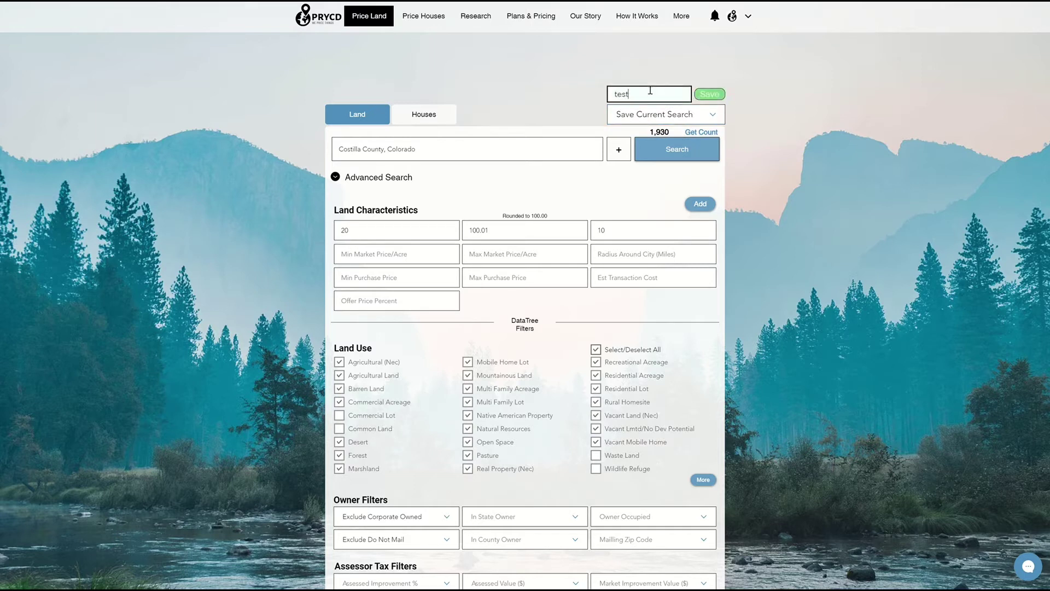
{"action": "left_click", "coordinate": [705, 96]}
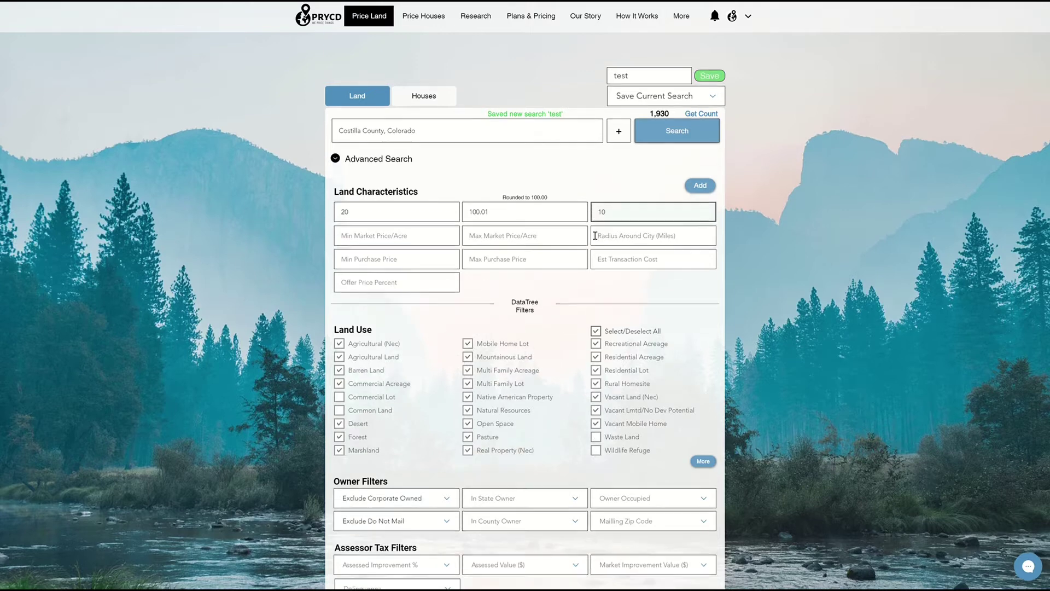
Load the saved search test and run the land search with it
{"action": "scroll", "coordinate": [604, 217], "scroll_direction": "down", "scroll_amount": 2}
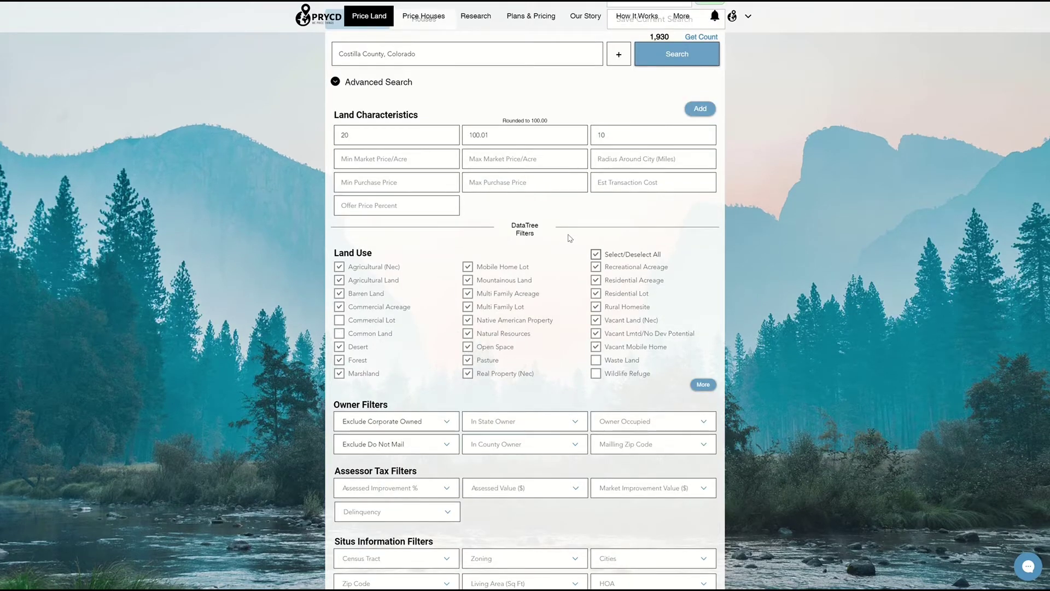
{"action": "scroll", "coordinate": [656, 159], "scroll_direction": "up", "scroll_amount": 2}
{"action": "left_click", "coordinate": [685, 113]}
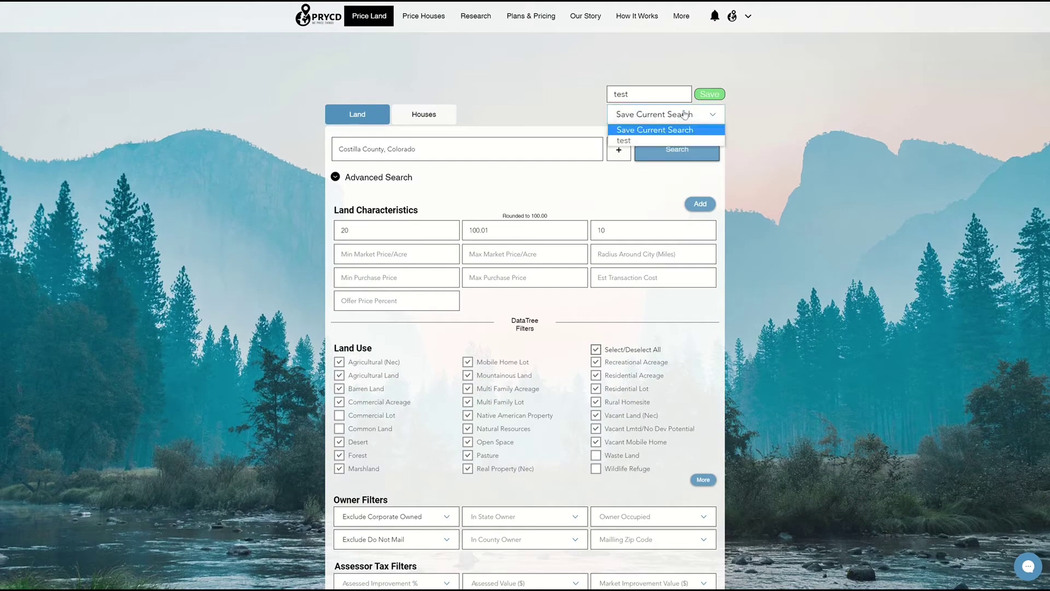
{"action": "left_click", "coordinate": [667, 141]}
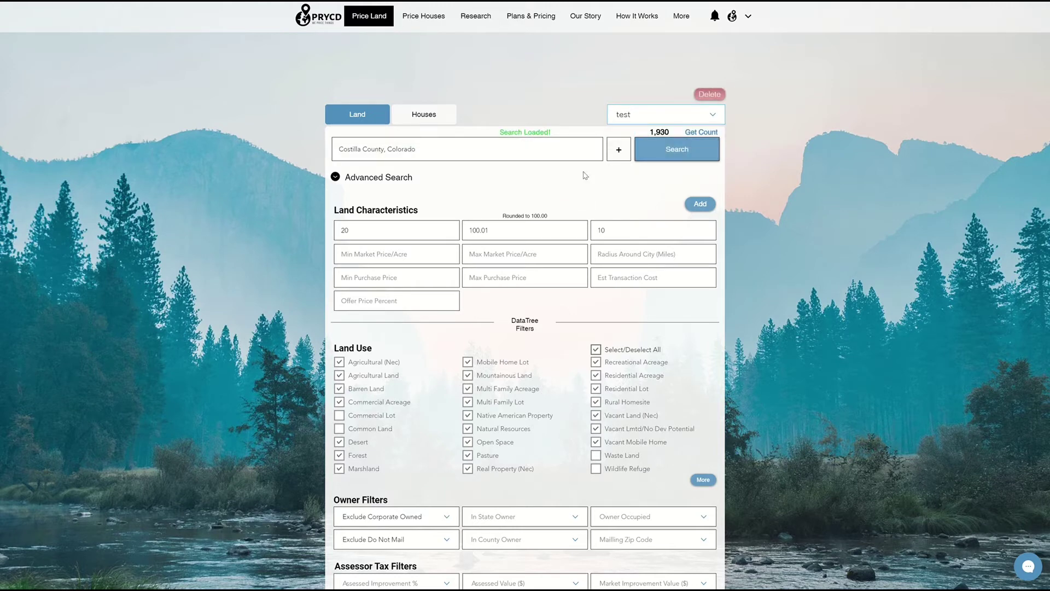
{"action": "left_click", "coordinate": [669, 155]}
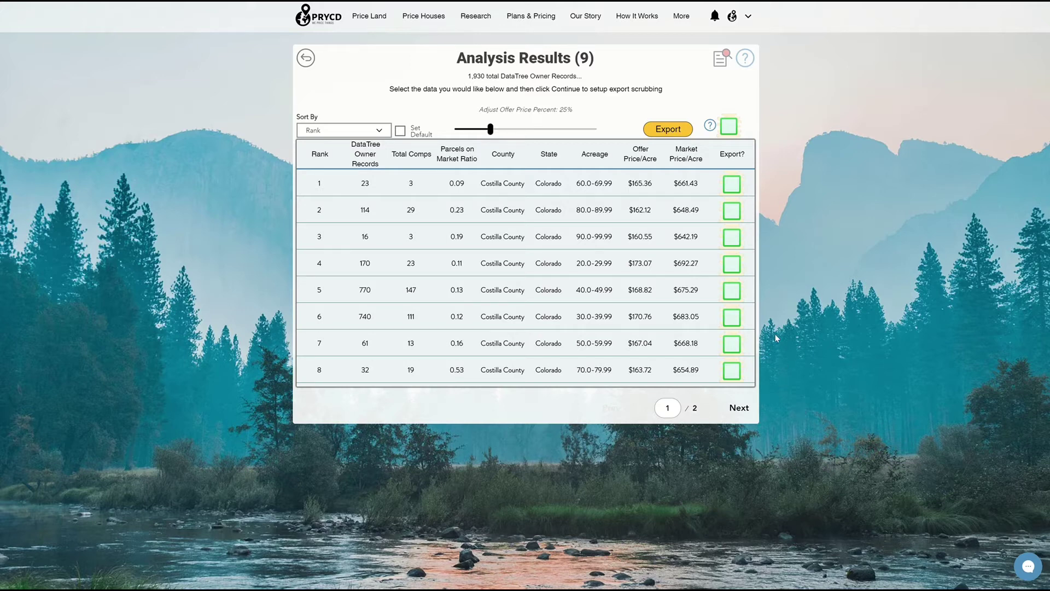
Review the search criteria behind the analysis results, hide them and check the total DataTree owner records
{"action": "left_click", "coordinate": [723, 65]}
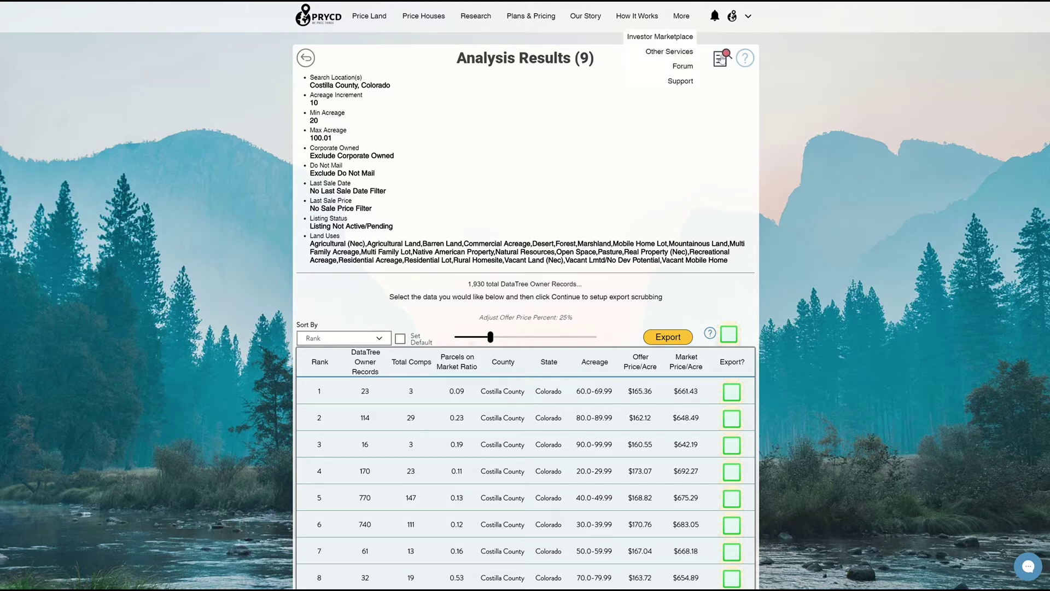
{"action": "left_click", "coordinate": [722, 60]}
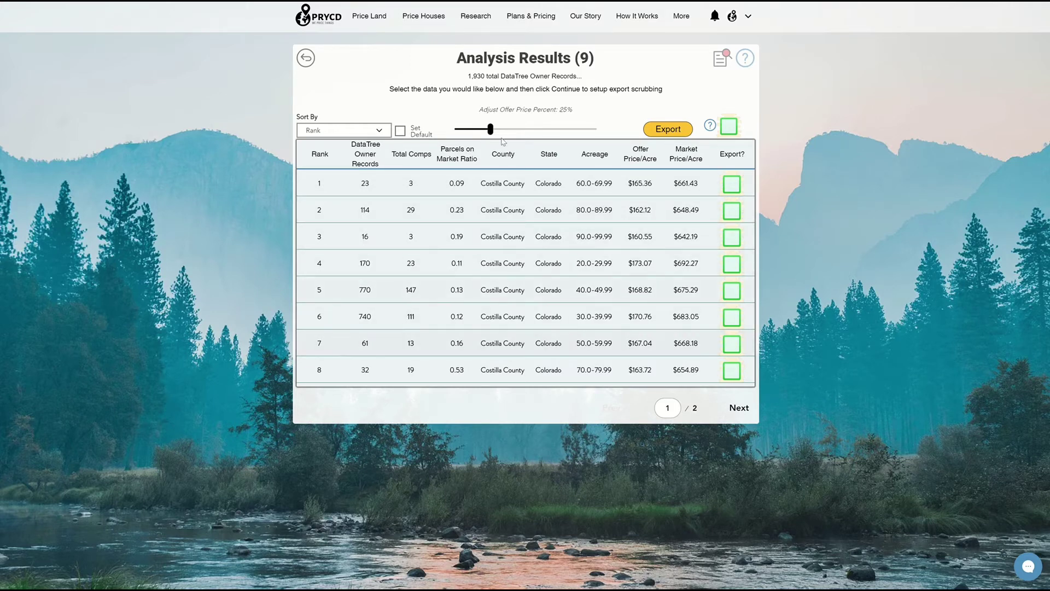
{"action": "left_click_drag", "start_coordinate": [468, 77], "coordinate": [583, 76]}
{"action": "left_click", "coordinate": [595, 81]}
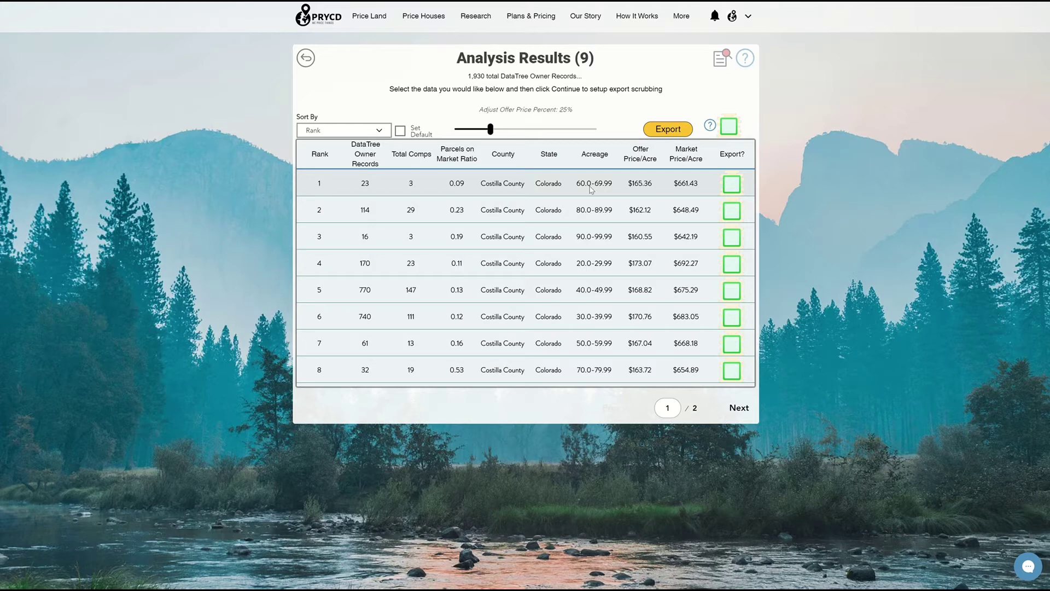
Select the 80.0-89.99 acre range for export and check Costilla County's overall ranking
{"action": "left_click", "coordinate": [732, 211]}
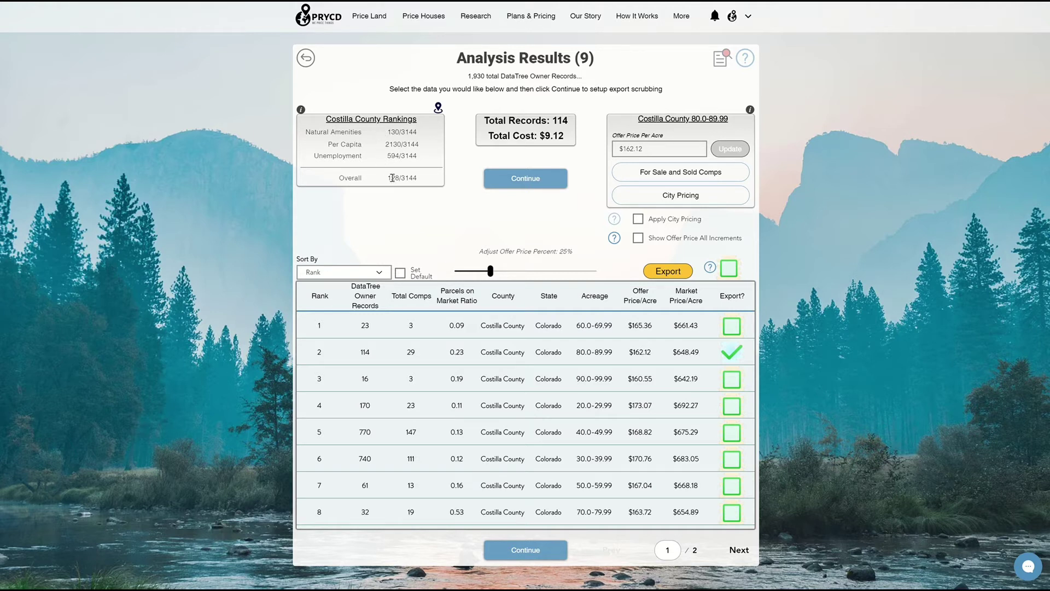
{"action": "left_click_drag", "start_coordinate": [388, 179], "coordinate": [419, 181]}
{"action": "left_click", "coordinate": [443, 183]}
Show Costilla County in Google Maps and examine where it lies within the surrounding region
{"action": "left_click", "coordinate": [438, 109]}
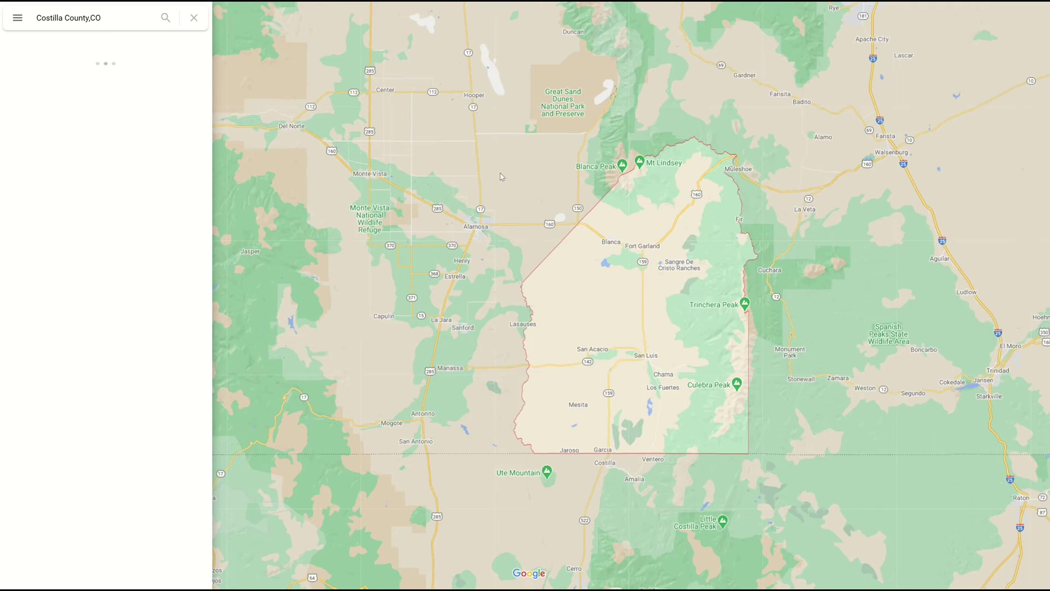
{"action": "scroll", "coordinate": [655, 281], "scroll_direction": "down", "scroll_amount": 5}
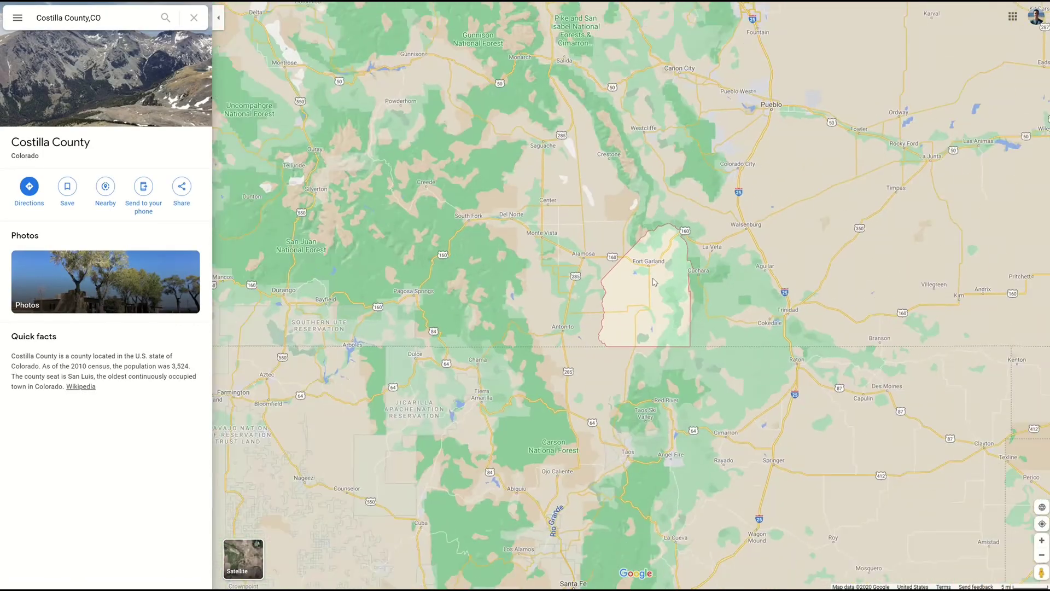
{"action": "scroll", "coordinate": [655, 281], "scroll_direction": "down", "scroll_amount": 2}
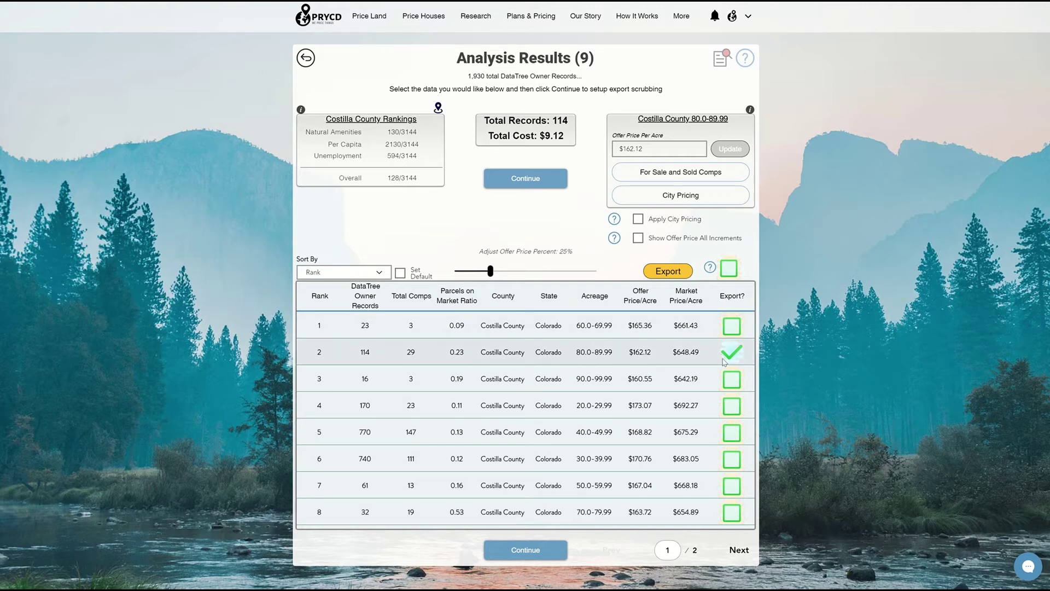
Add the 90.0-99.99 acre range to the export and bring up the 80.0-89.99 acre pricing details again
{"action": "left_click", "coordinate": [729, 383]}
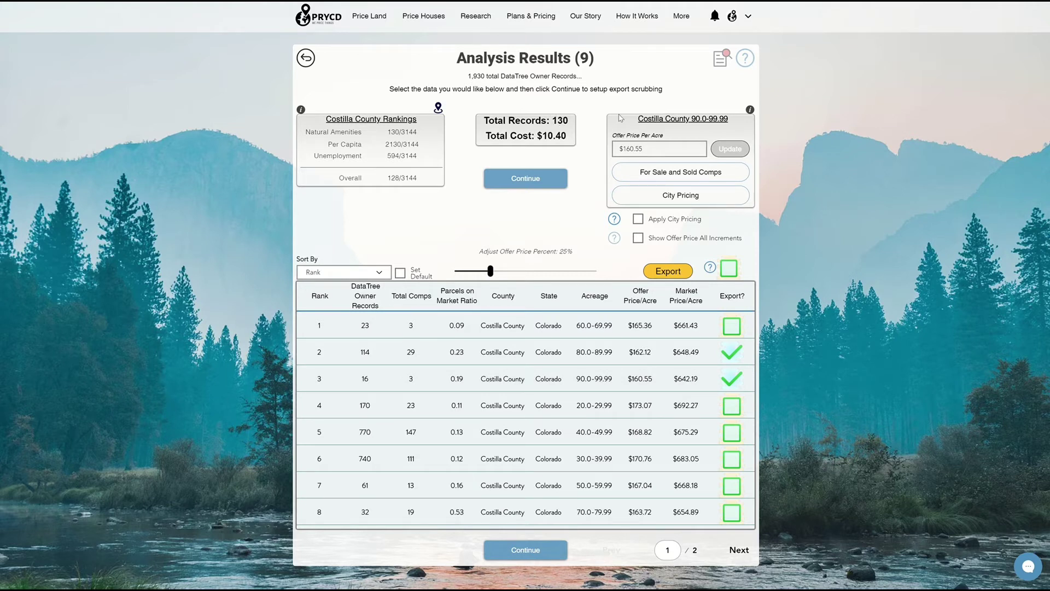
{"action": "left_click", "coordinate": [731, 202]}
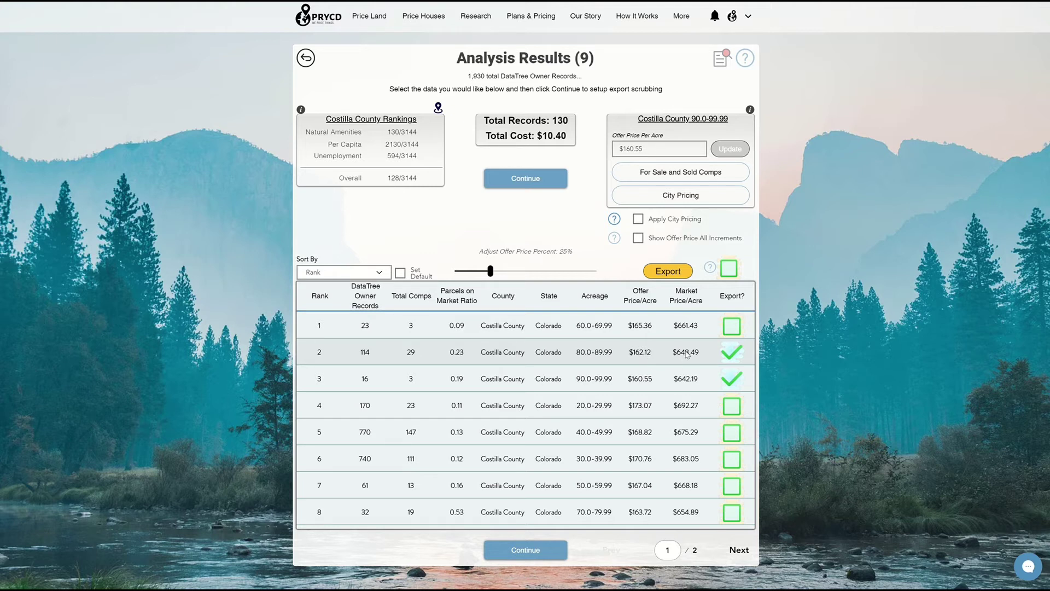
{"action": "left_click", "coordinate": [732, 353]}
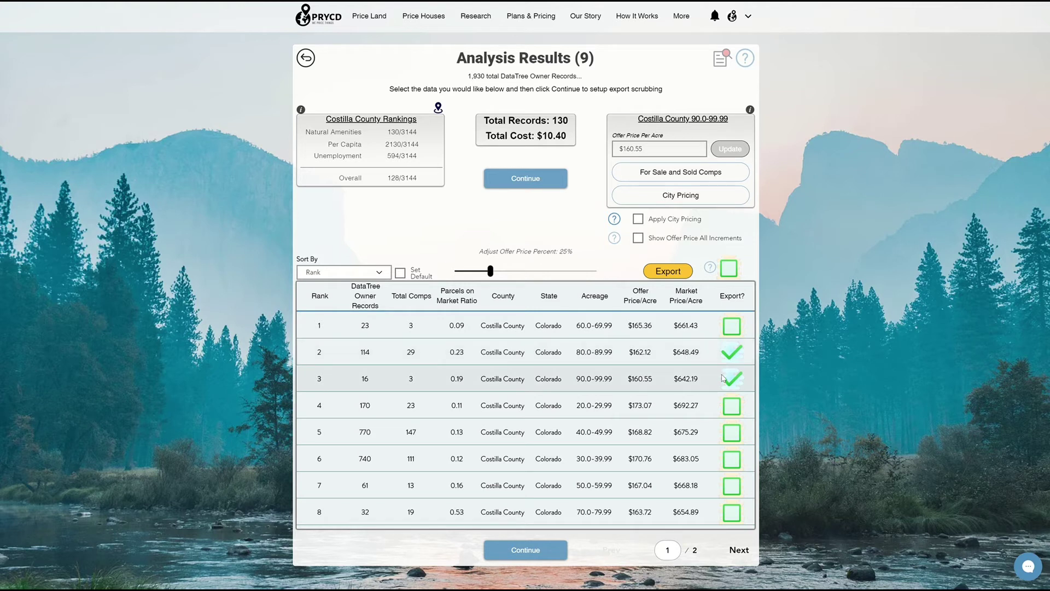
{"action": "left_click", "coordinate": [733, 354]}
{"action": "left_click", "coordinate": [733, 359]}
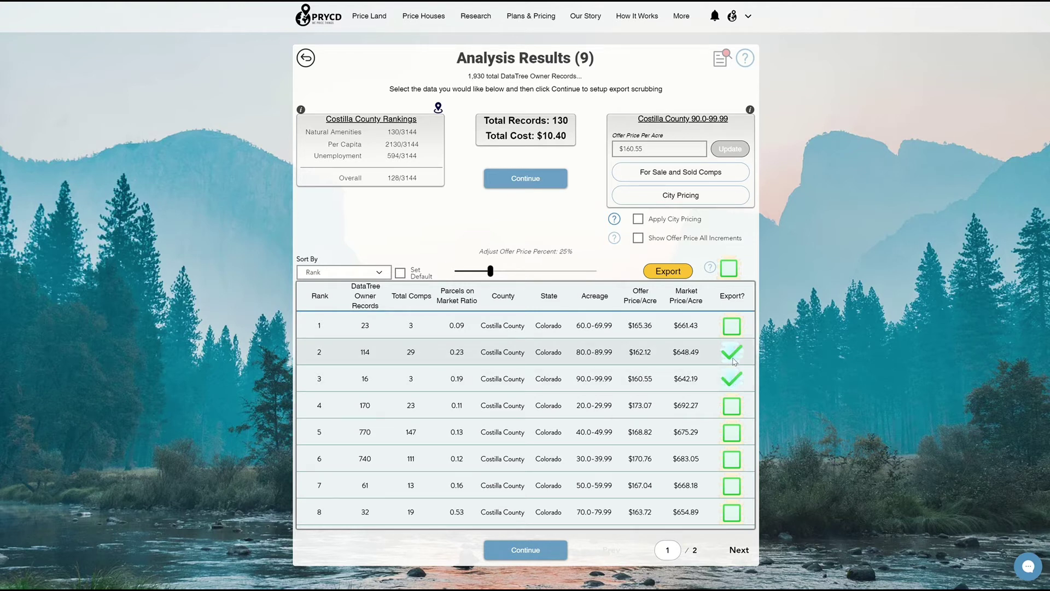
{"action": "left_click", "coordinate": [733, 358]}
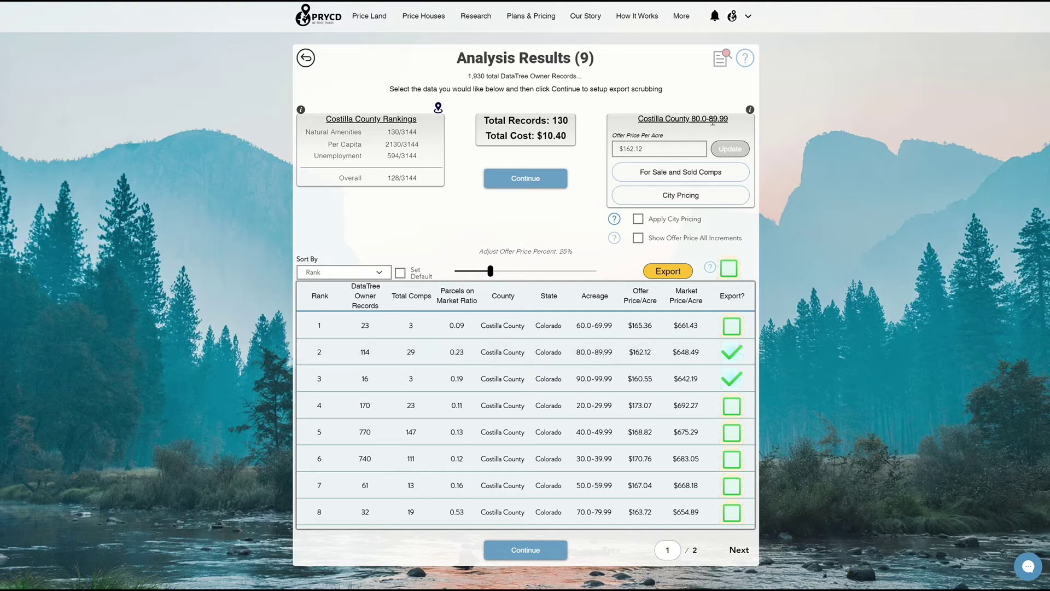
View the for sale and sold comps for 80.0-89.99 acres and open the source listings of the $19,499 Sanford and first $32,000 San Luis comps
{"action": "left_click", "coordinate": [688, 175]}
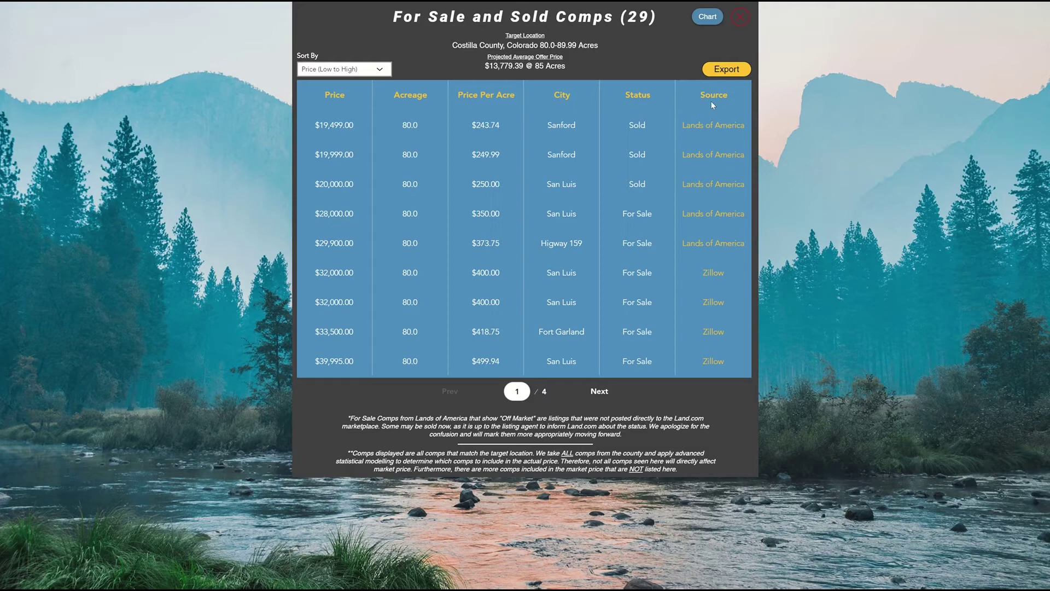
{"action": "left_click", "coordinate": [715, 127]}
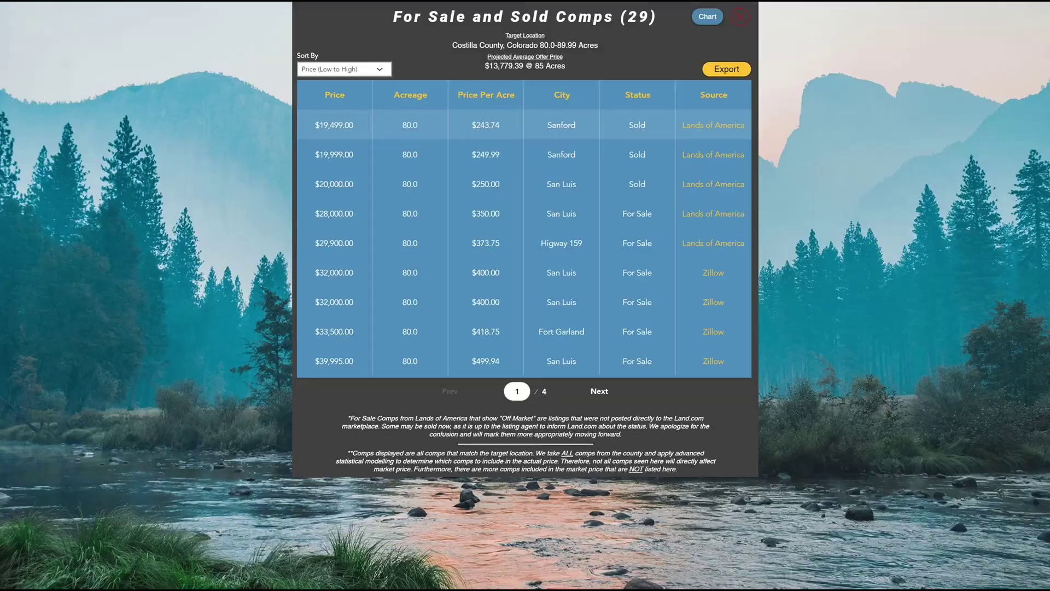
{"action": "left_click", "coordinate": [720, 274]}
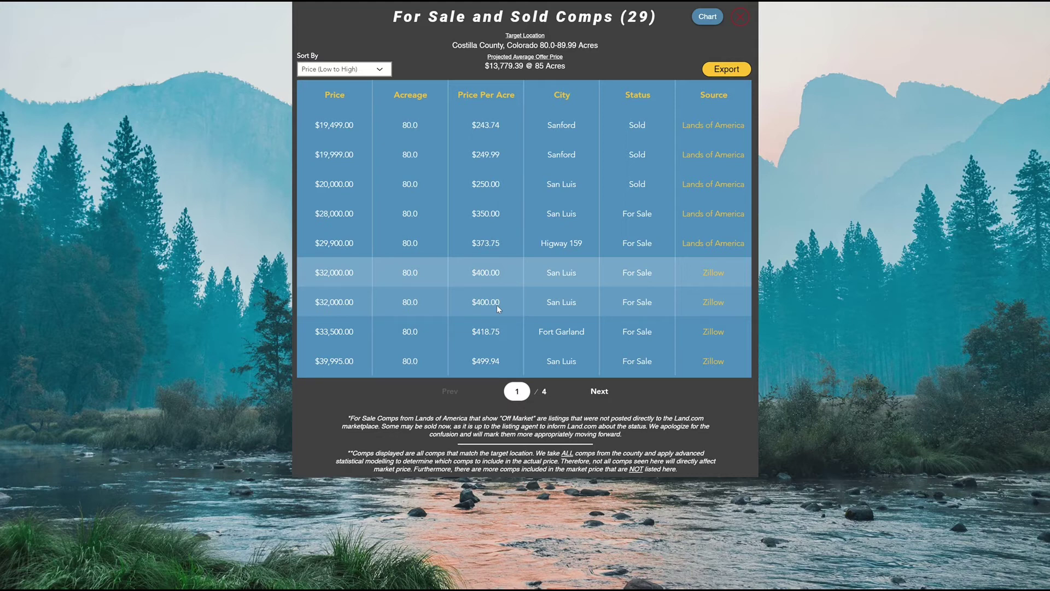
Page through all four pages of the 80.0-89.99 acre comps and return to the first page
{"action": "left_click", "coordinate": [600, 392]}
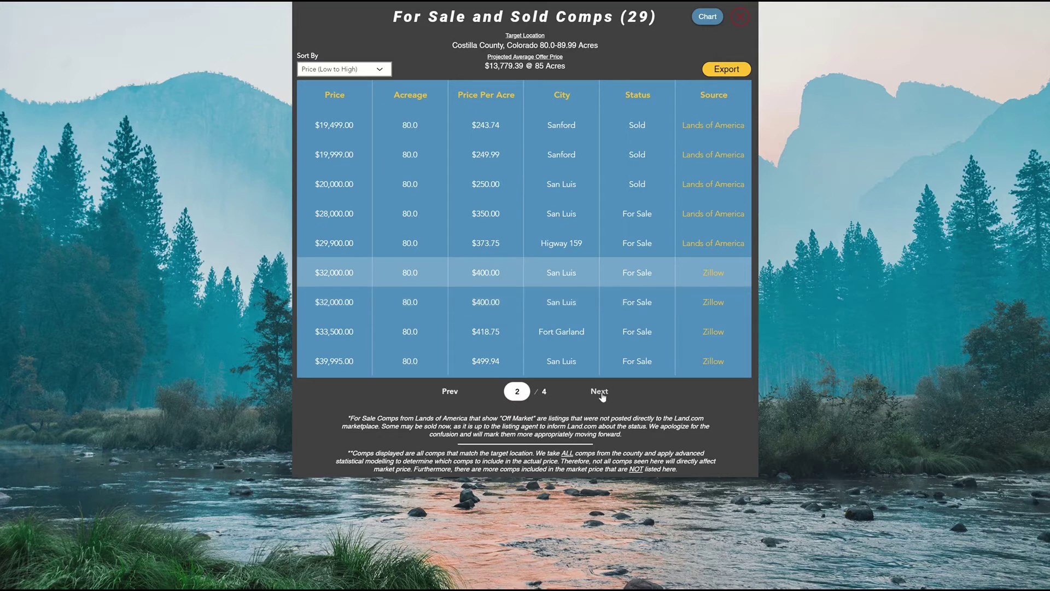
{"action": "left_click", "coordinate": [602, 393]}
{"action": "left_click", "coordinate": [602, 394]}
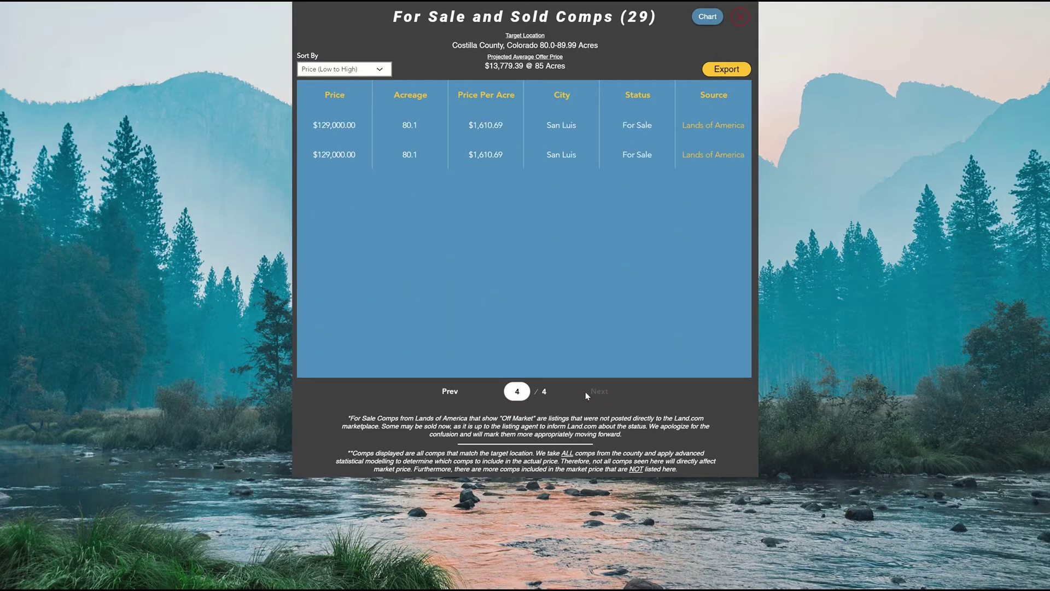
{"action": "left_click", "coordinate": [448, 392]}
{"action": "left_click", "coordinate": [447, 392]}
{"action": "left_click", "coordinate": [448, 391]}
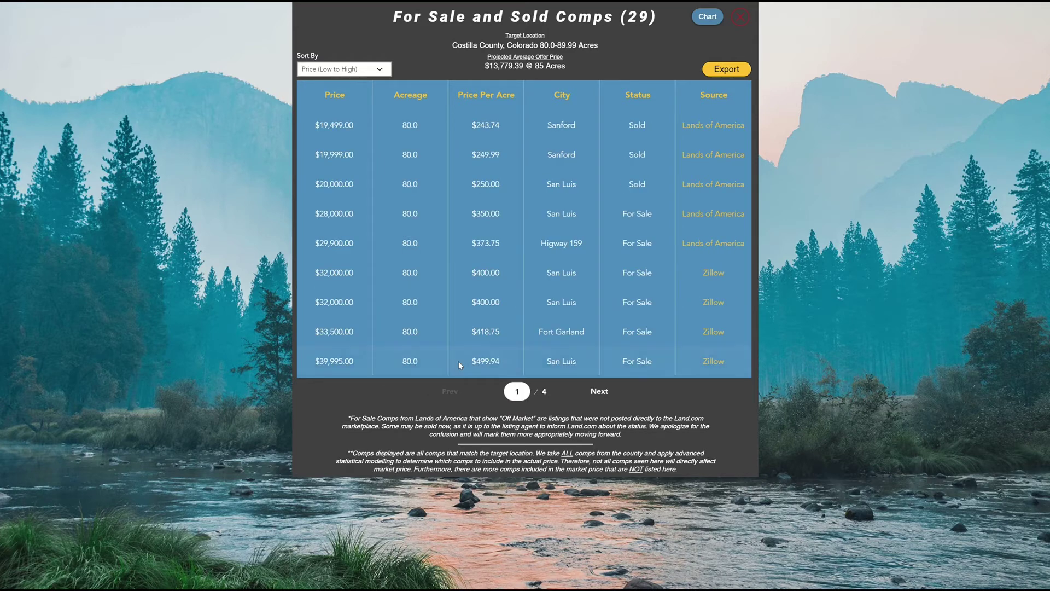
Sort the 80.0-89.99 acre comps by price per acre from low to high and view them as a scatter plot
{"action": "left_click", "coordinate": [378, 71]}
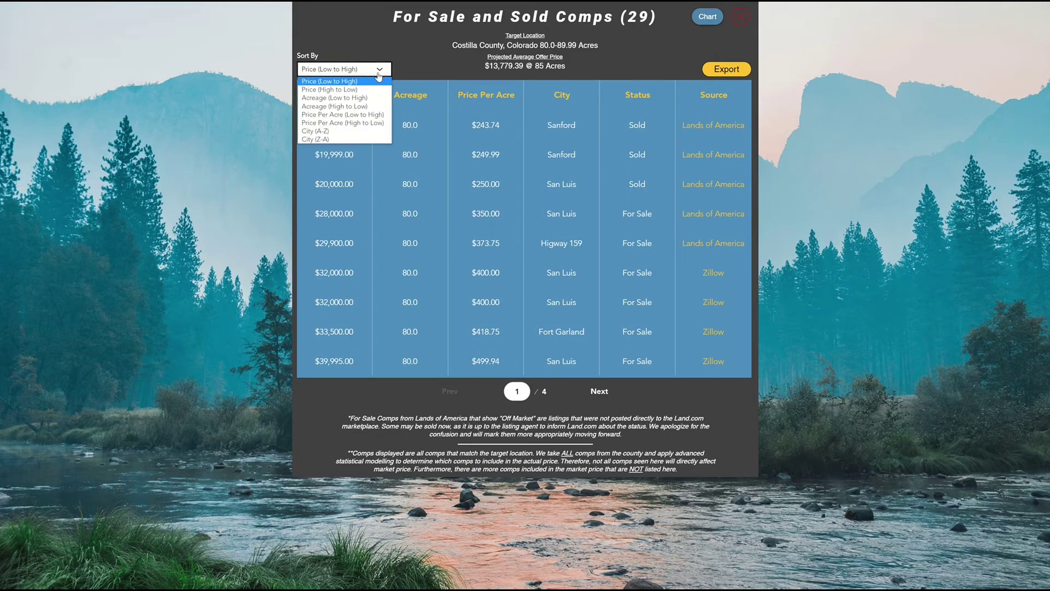
{"action": "left_click", "coordinate": [364, 116]}
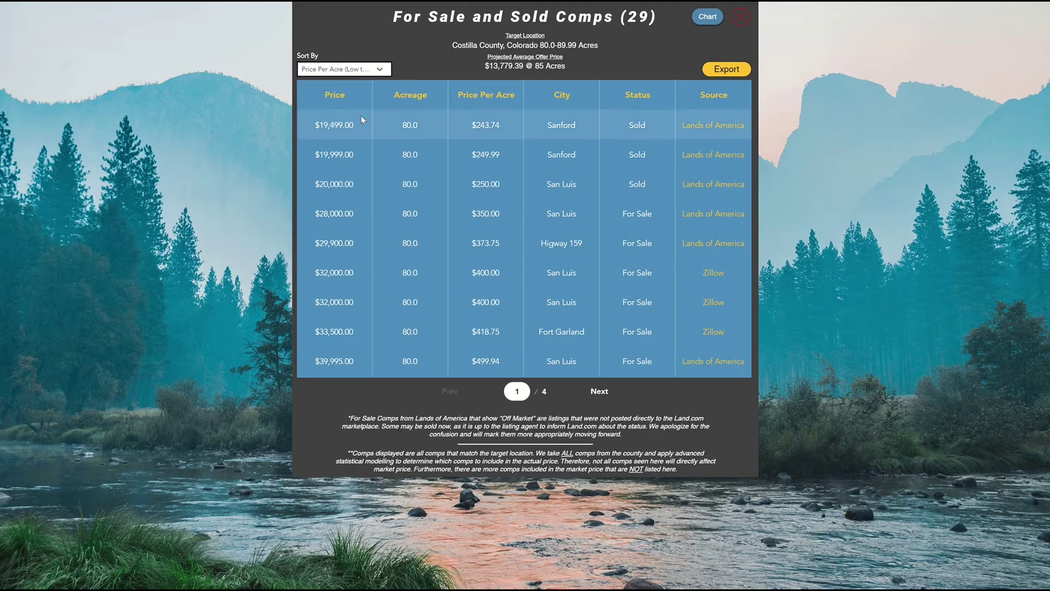
{"action": "left_click", "coordinate": [708, 16]}
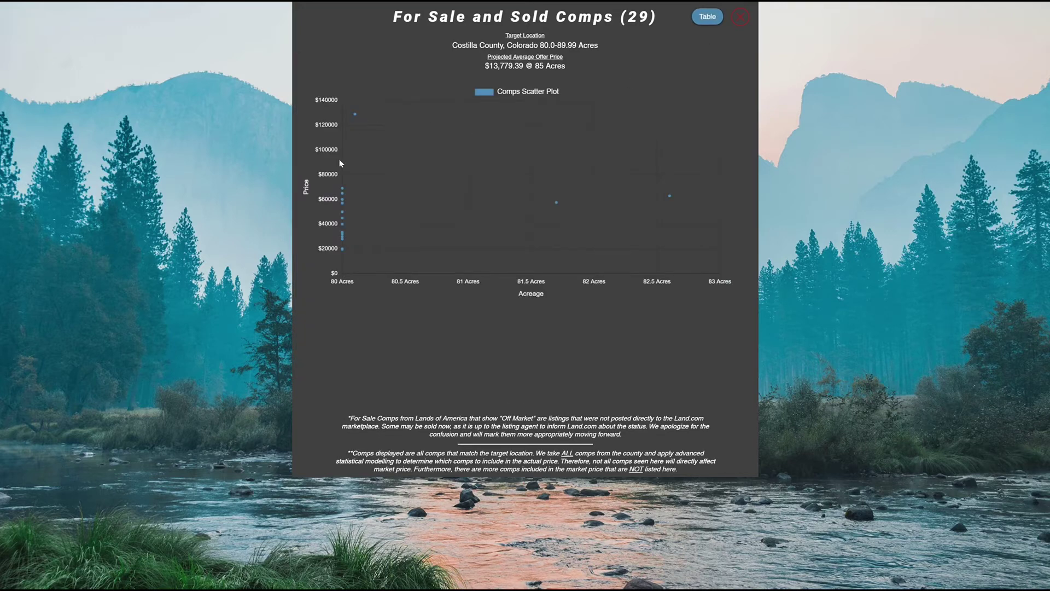
{"action": "left_click", "coordinate": [740, 17]}
Add the 20.0-29.99 acre range to the export and review its for sale and sold comps
{"action": "left_click", "coordinate": [731, 405]}
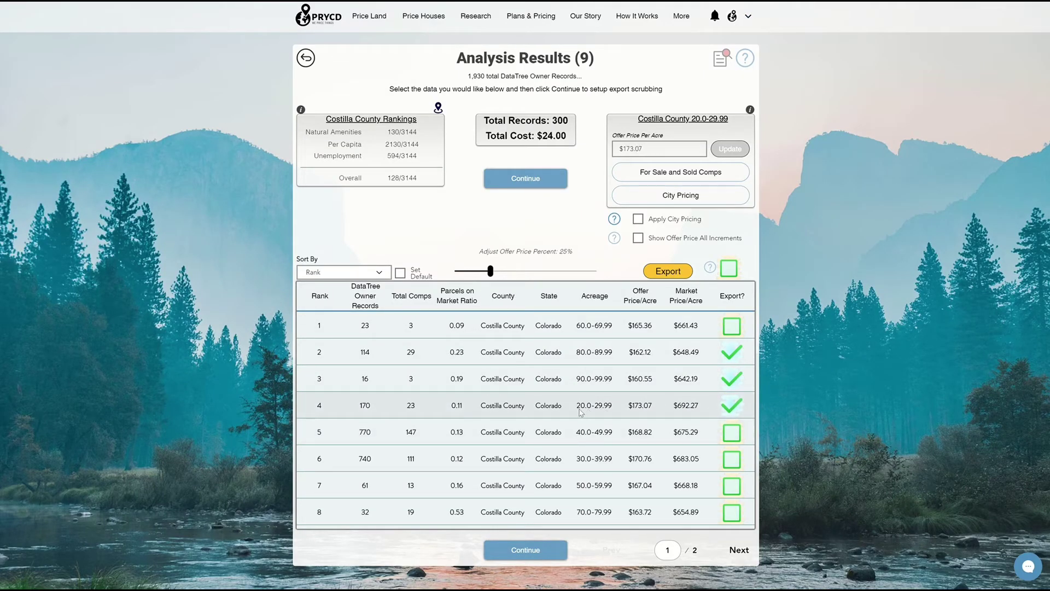
{"action": "left_click", "coordinate": [683, 174]}
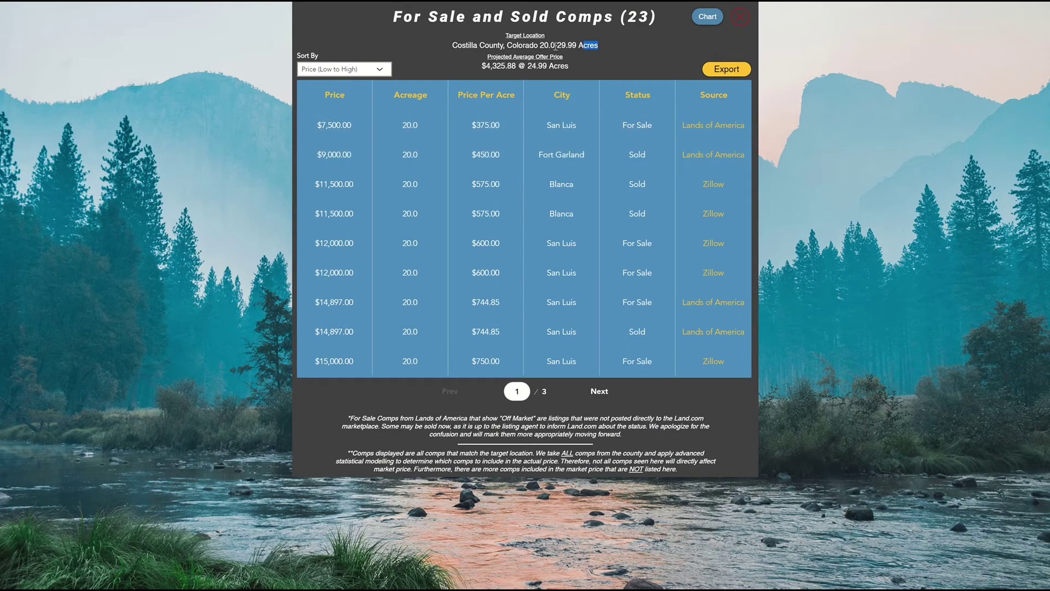
{"action": "left_click_drag", "start_coordinate": [556, 46], "coordinate": [524, 46]}
{"action": "left_click", "coordinate": [738, 23]}
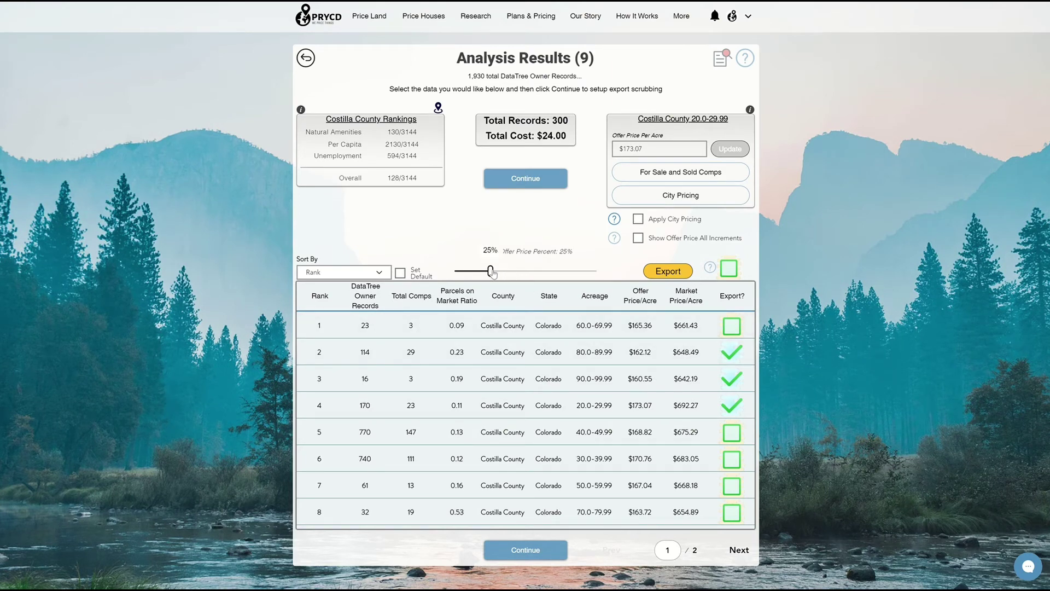
Try offer price percentages of 18% and 36% for the acreage ranges, and settle on 43%
{"action": "left_click", "coordinate": [491, 271]}
{"action": "mouse_move", "coordinate": [490, 272]}
{"action": "left_mouse_down"}
{"action": "mouse_move", "coordinate": [518, 271]}
{"action": "mouse_move", "coordinate": [480, 272]}
{"action": "left_mouse_up"}
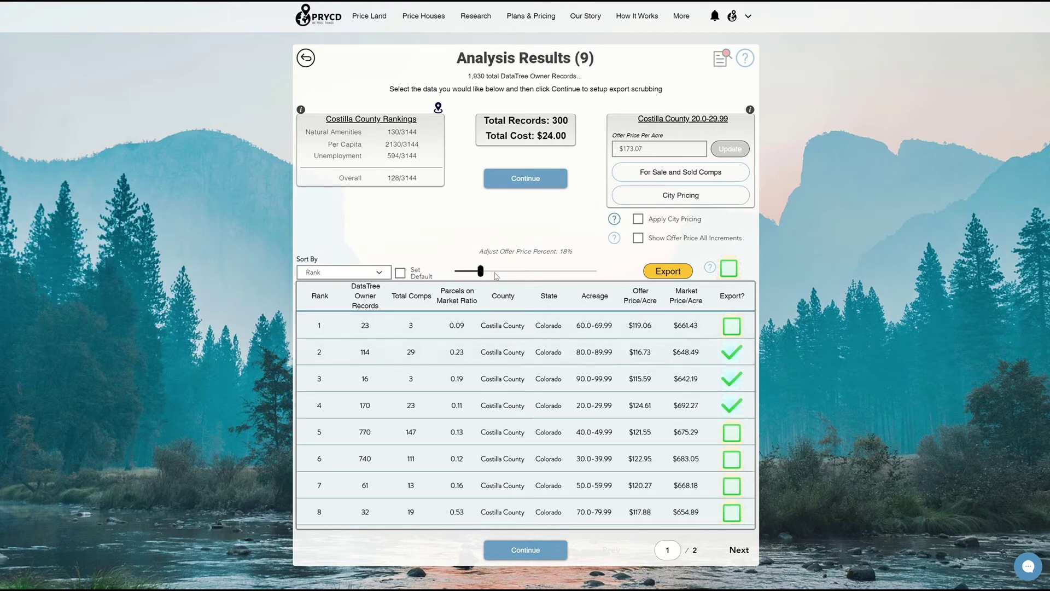
{"action": "mouse_move", "coordinate": [480, 276]}
{"action": "left_click_drag", "start_coordinate": [481, 273], "coordinate": [505, 273]}
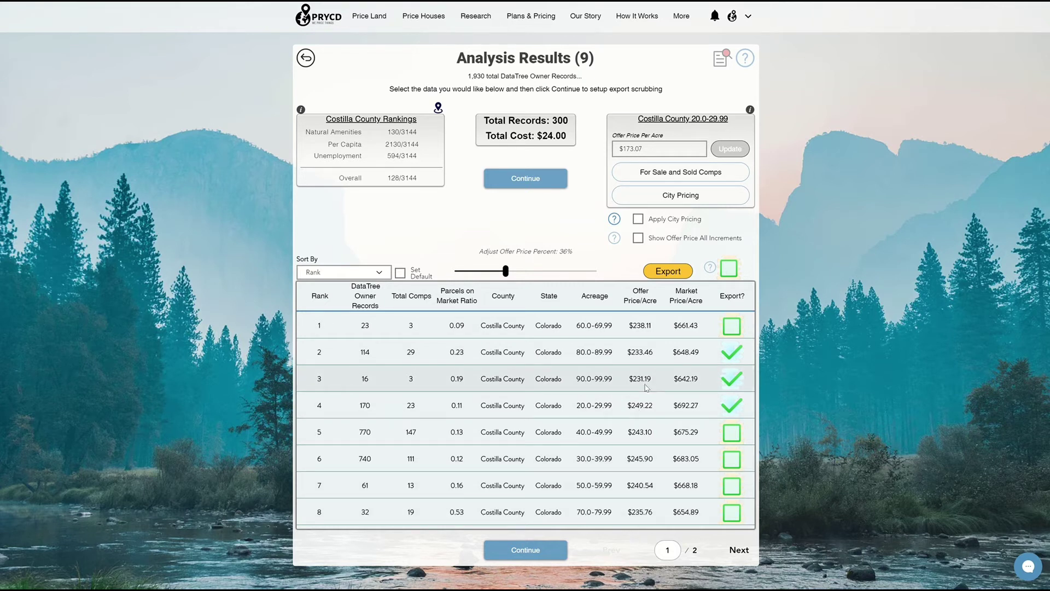
{"action": "mouse_move", "coordinate": [512, 273]}
{"action": "left_click_drag", "start_coordinate": [512, 273], "coordinate": [520, 273]}
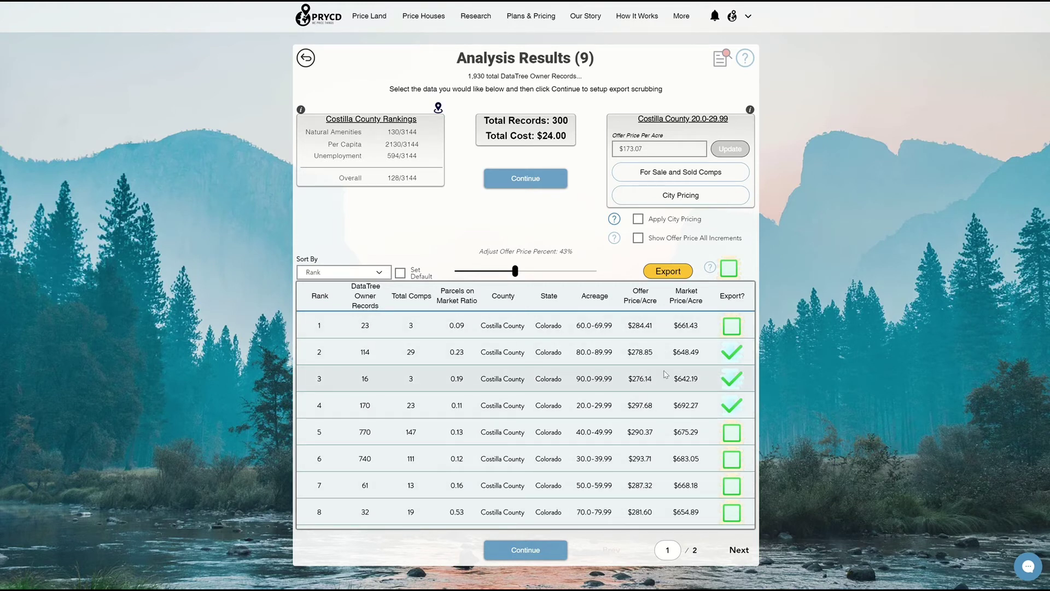
Set the offer price per acre of the 80.0-89.99 acre range to $250.23, keeping the range selected for export
{"action": "left_click", "coordinate": [734, 353]}
{"action": "left_click", "coordinate": [733, 353]}
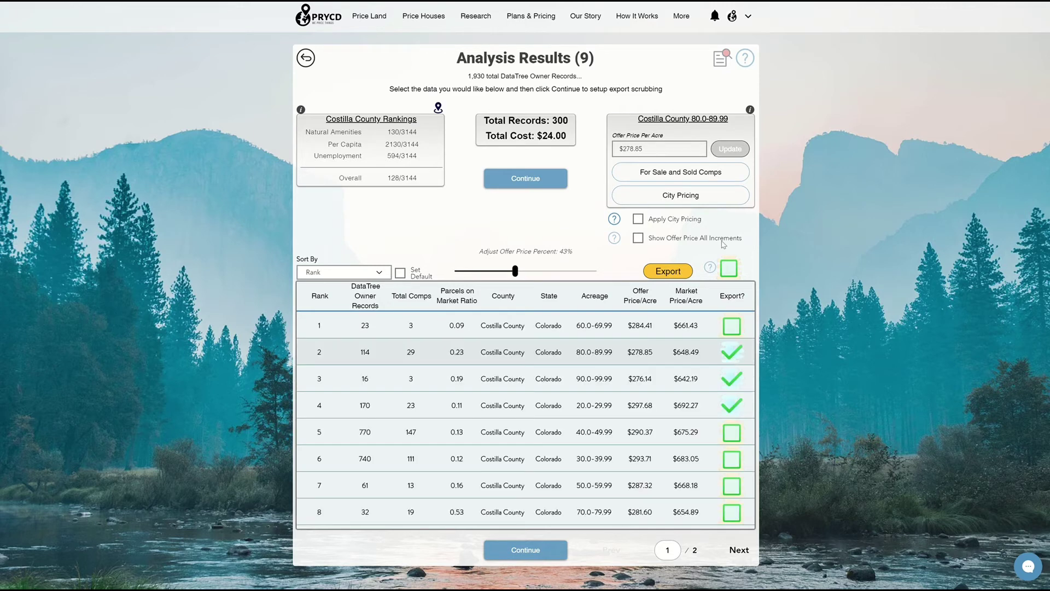
{"action": "left_click_drag", "start_coordinate": [729, 119], "coordinate": [638, 119]}
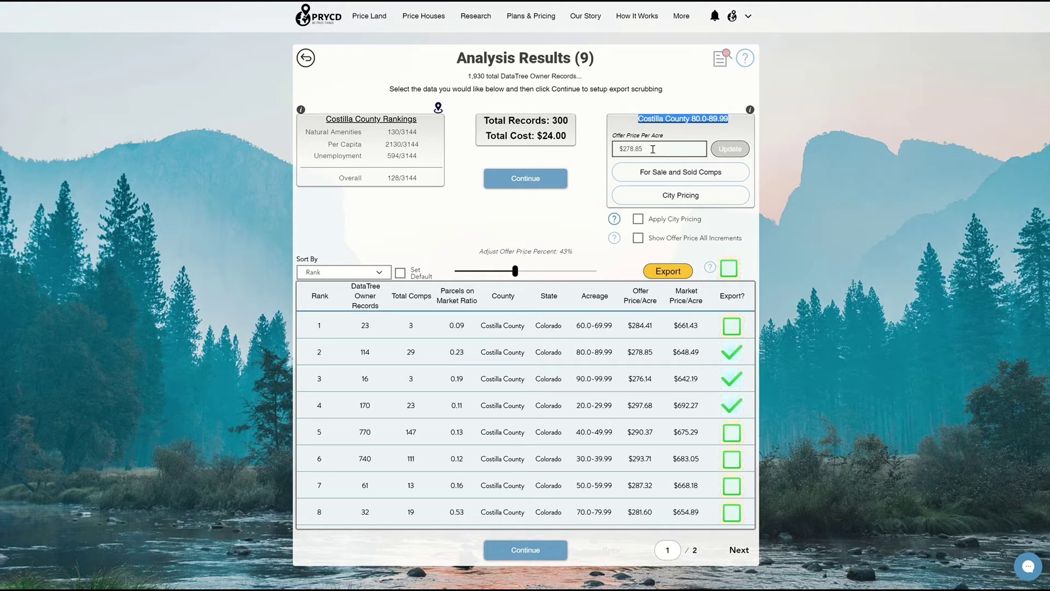
{"action": "left_click_drag", "start_coordinate": [653, 149], "coordinate": [623, 150]}
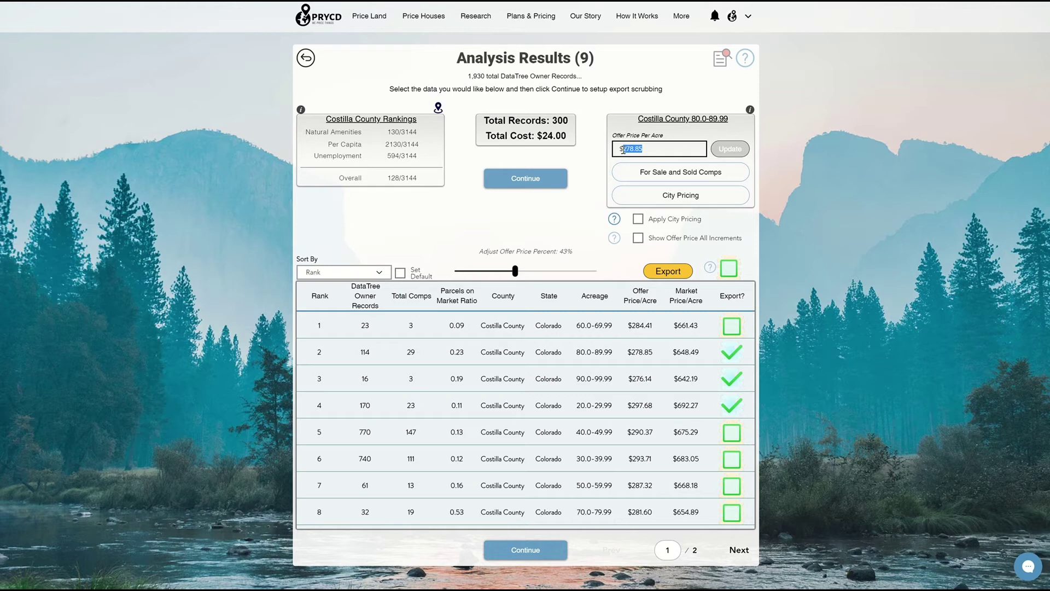
{"action": "key", "text": "BackSpace"}
{"action": "type", "text": "250"}
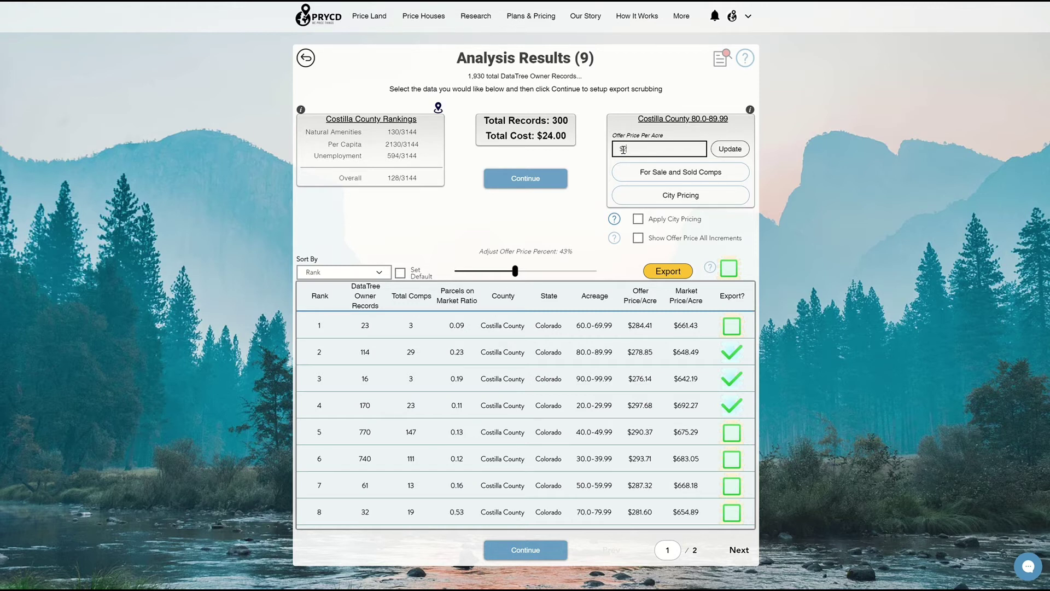
{"action": "type", "text": ".23"}
{"action": "left_click", "coordinate": [731, 149]}
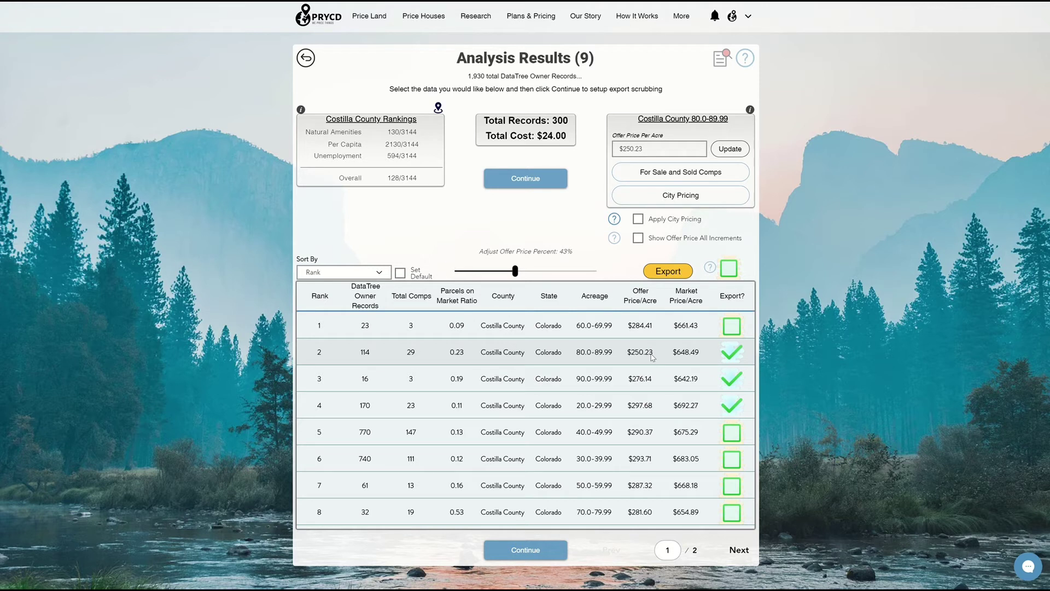
Show the city price breakdown for 80.0-89.99 acres and examine the base offer and market prices per acre
{"action": "left_click", "coordinate": [705, 201]}
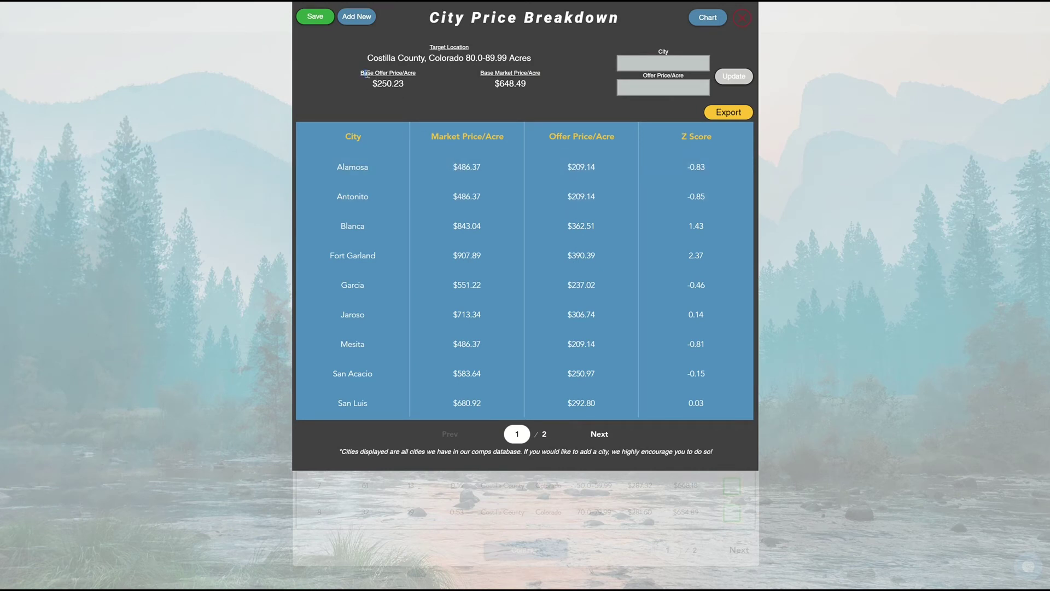
{"action": "left_click_drag", "start_coordinate": [362, 72], "coordinate": [411, 87]}
{"action": "left_click_drag", "start_coordinate": [480, 72], "coordinate": [537, 86]}
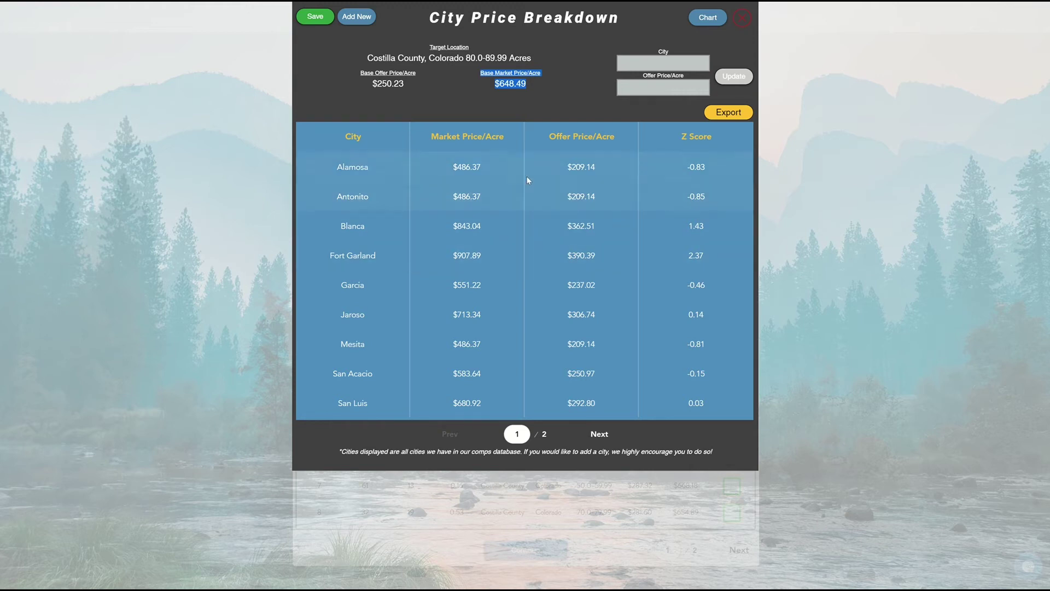
Set Antonito's offer price per acre to $213 in the city price breakdown
{"action": "left_click", "coordinate": [496, 177]}
{"action": "left_click", "coordinate": [478, 199]}
{"action": "left_click", "coordinate": [658, 65]}
{"action": "left_click_drag", "start_coordinate": [656, 86], "coordinate": [630, 90]}
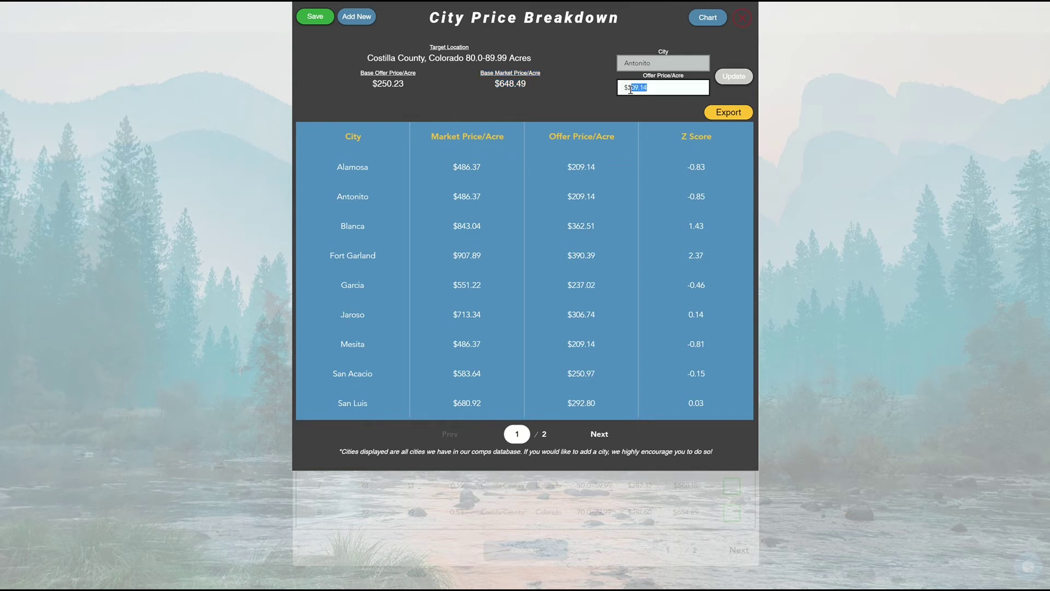
{"action": "type", "text": "13"}
{"action": "left_click", "coordinate": [739, 79]}
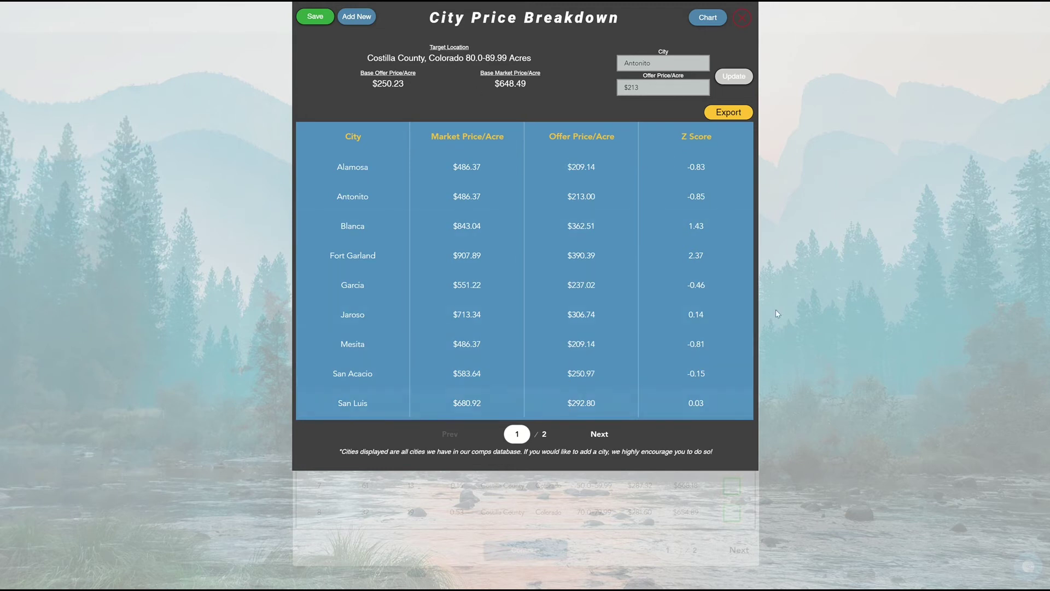
View the city prices as a radar chart, return to the table and save the city price breakdown
{"action": "left_click", "coordinate": [708, 18]}
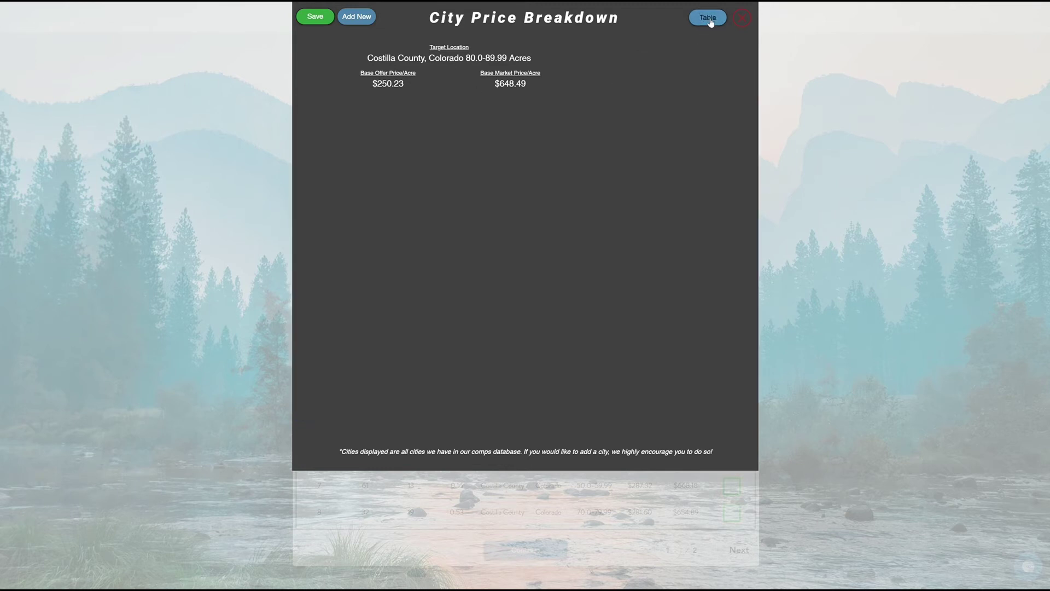
{"action": "mouse_move", "coordinate": [519, 214]}
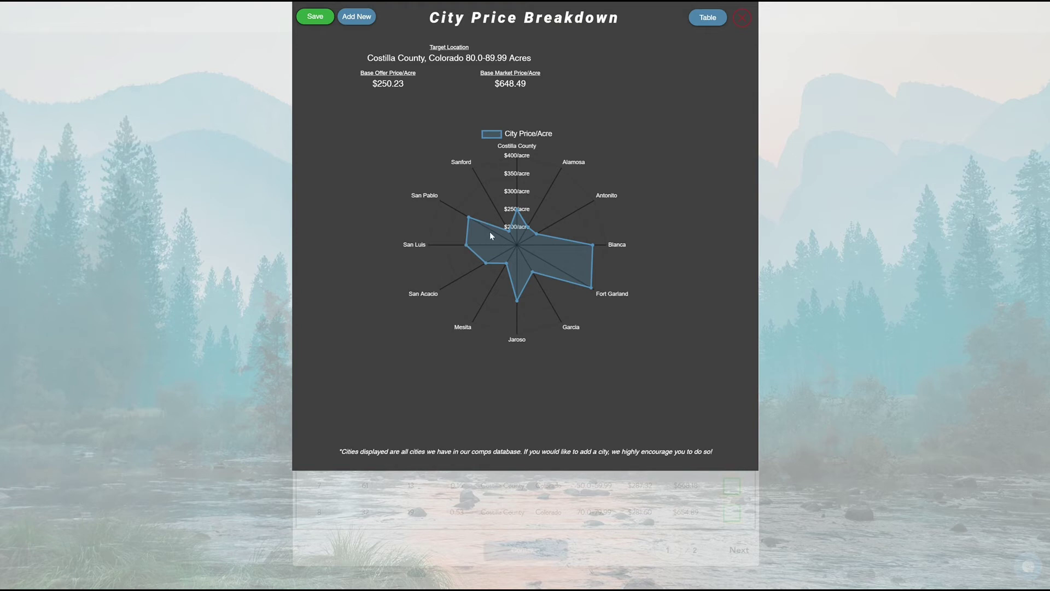
{"action": "left_click", "coordinate": [707, 17]}
{"action": "left_click", "coordinate": [315, 18]}
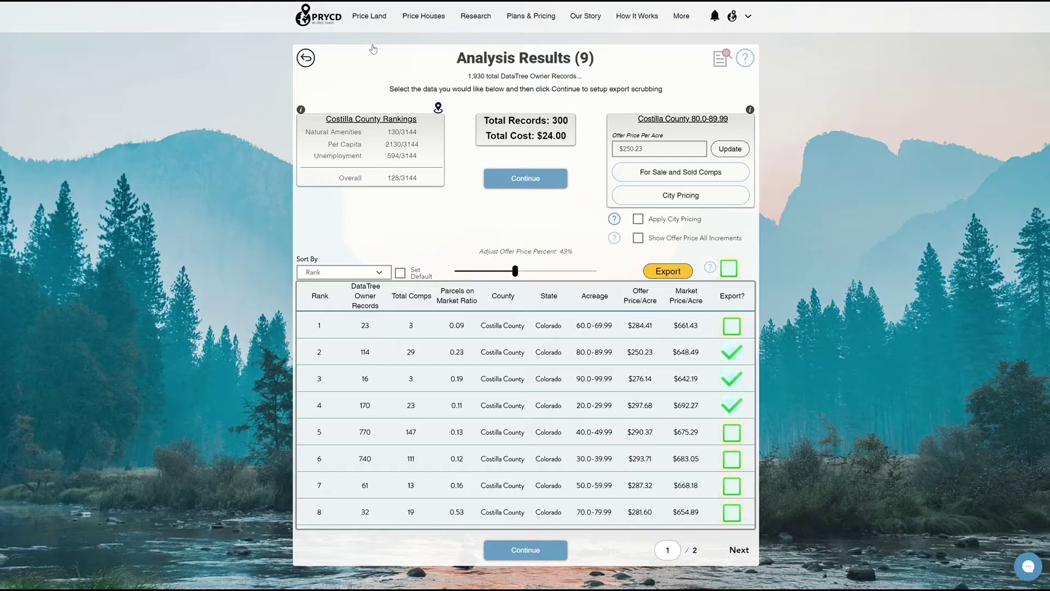
Turn on Apply City Pricing and Show Offer Price All Increments, and check the export's total cost
{"action": "left_click", "coordinate": [639, 233]}
{"action": "left_click", "coordinate": [638, 221]}
{"action": "left_click", "coordinate": [638, 240]}
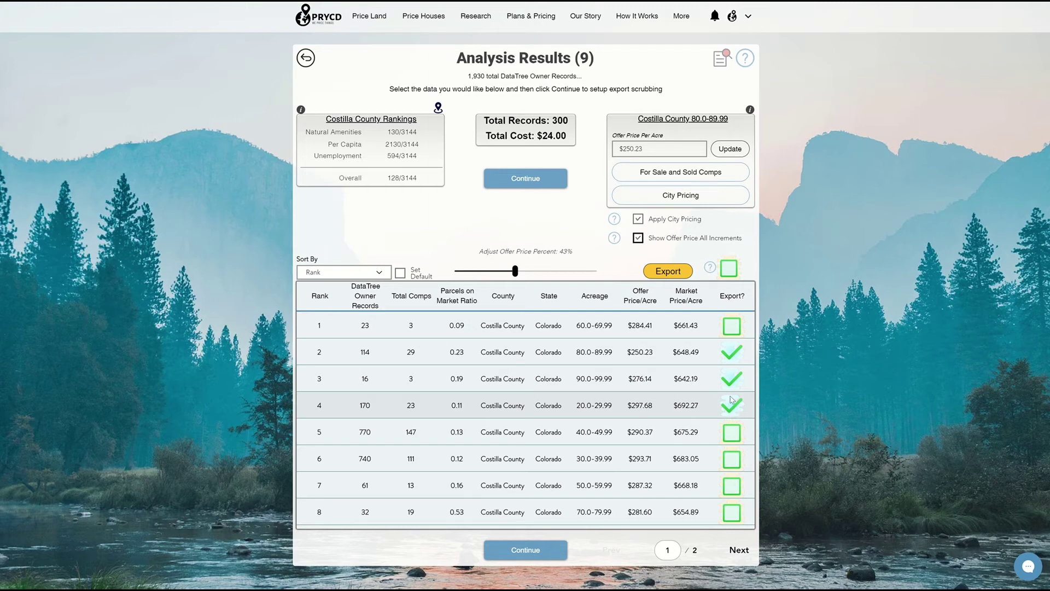
{"action": "mouse_move", "coordinate": [574, 121]}
{"action": "left_mouse_down"}
{"action": "mouse_move", "coordinate": [476, 125]}
{"action": "mouse_move", "coordinate": [569, 135]}
{"action": "left_mouse_up"}
{"action": "left_click", "coordinate": [487, 134]}
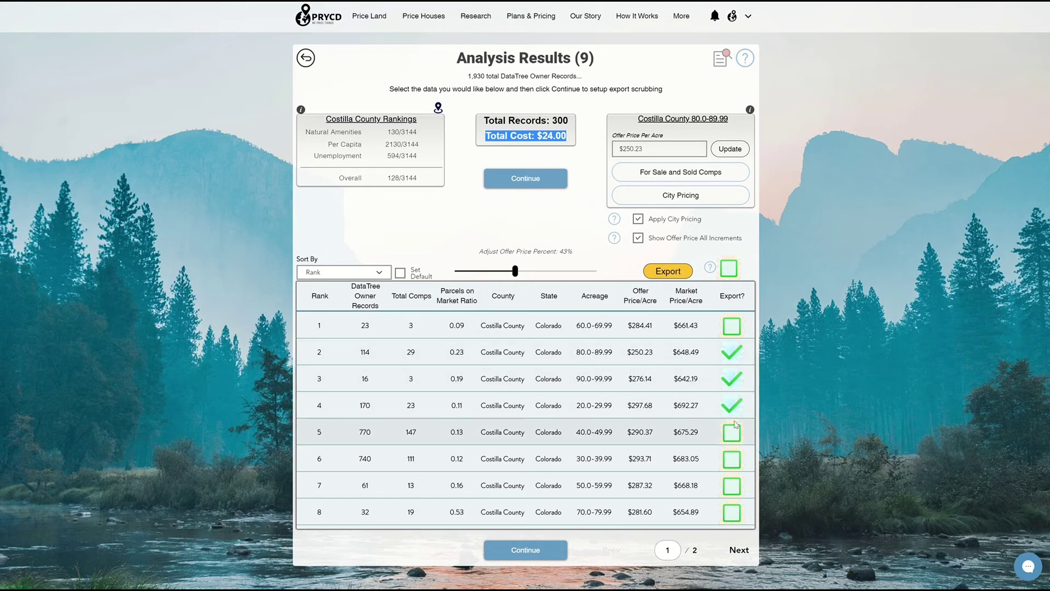
Continue to the export scrub fields and exclude Building Square Footage, Last Sale Date and Last Sale Price
{"action": "left_click", "coordinate": [525, 554]}
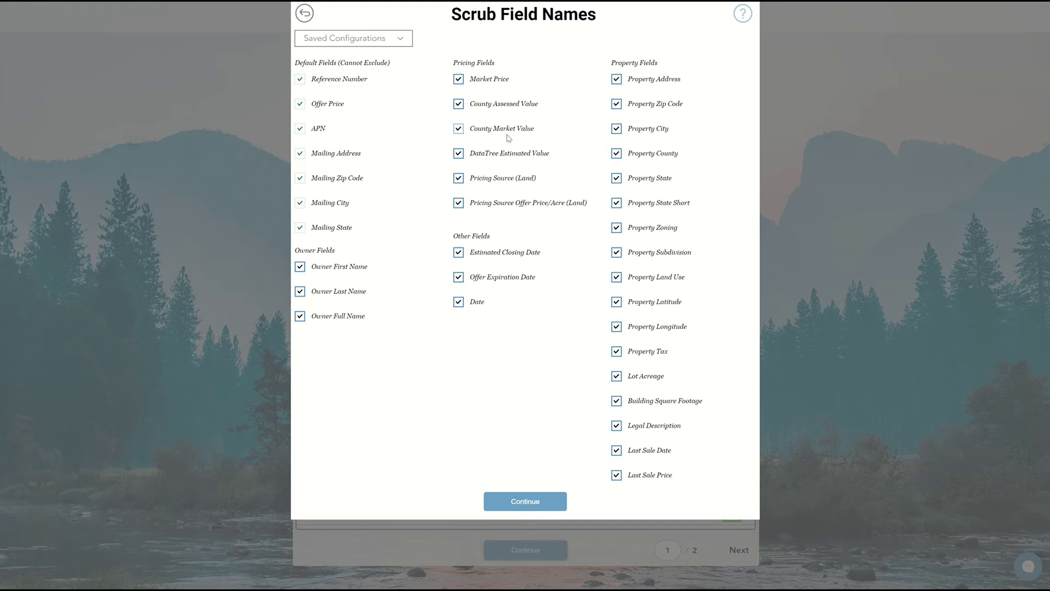
{"action": "left_click", "coordinate": [617, 402]}
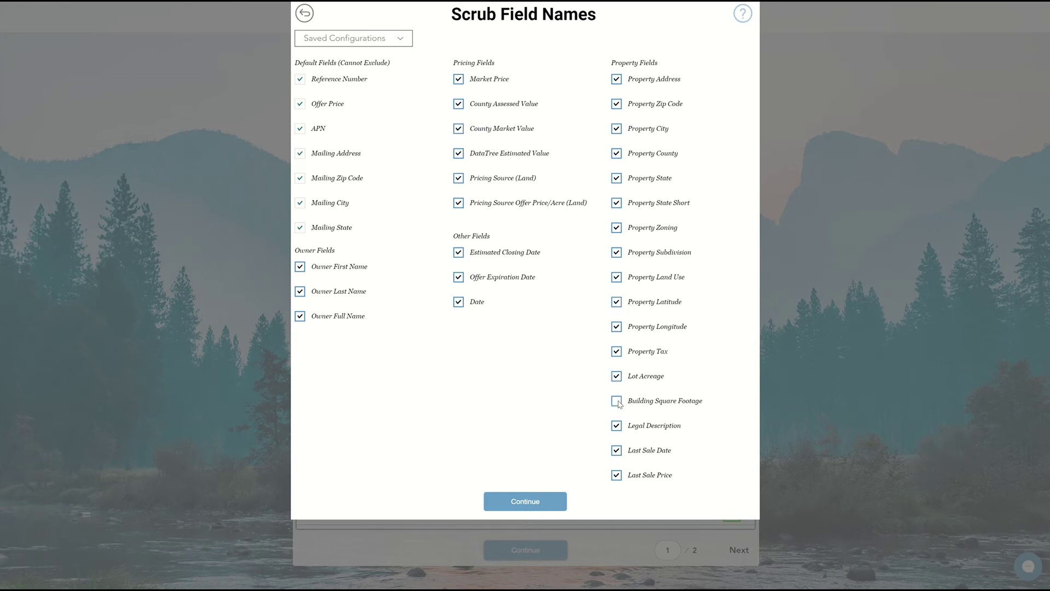
{"action": "left_click", "coordinate": [617, 451]}
{"action": "left_click", "coordinate": [617, 475]}
Save the current field selection as a configuration named "scrub template" and load that configuration
{"action": "left_click", "coordinate": [400, 40]}
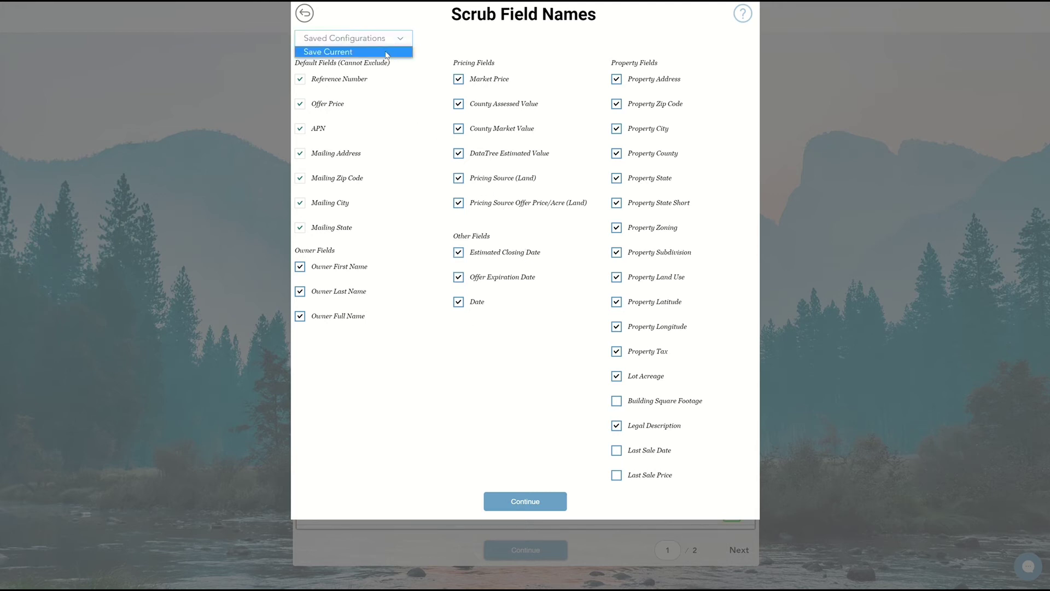
{"action": "left_click", "coordinate": [388, 51]}
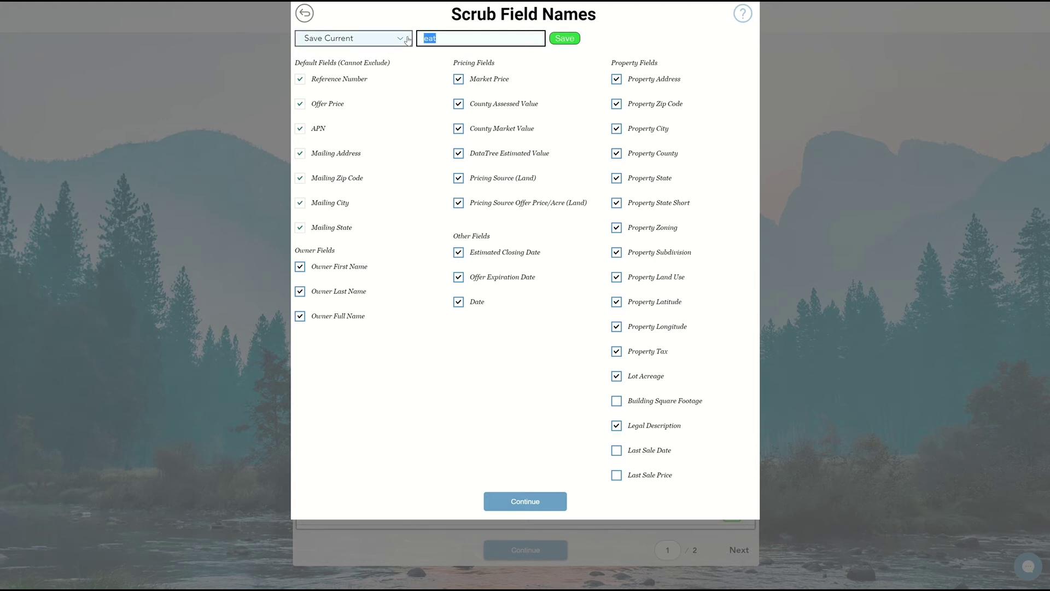
{"action": "key", "text": "BackSpace"}
{"action": "type", "text": "scrub template"}
{"action": "left_click", "coordinate": [562, 38]}
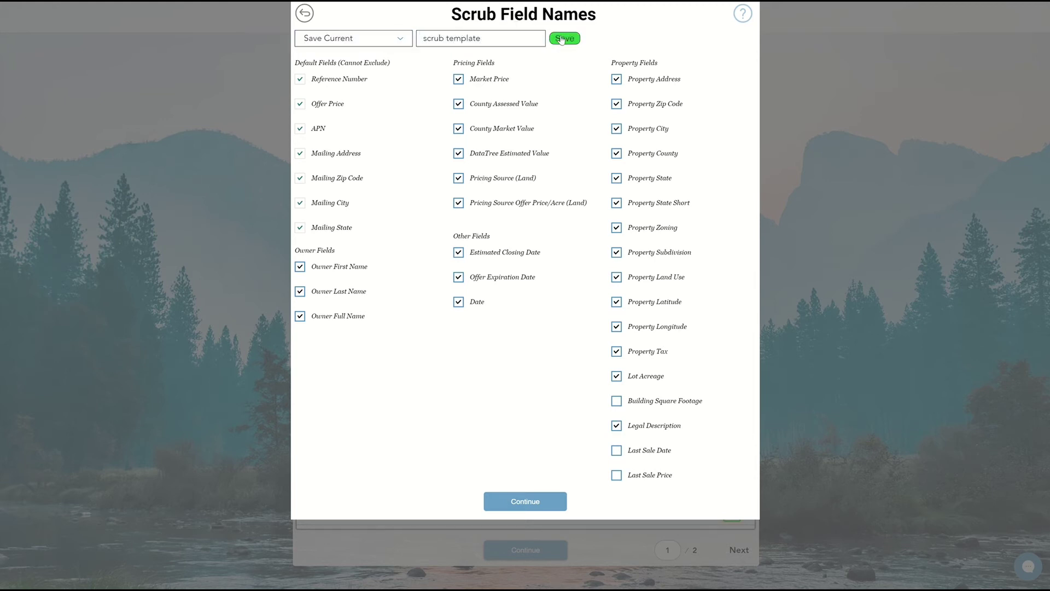
{"action": "left_click", "coordinate": [399, 39]}
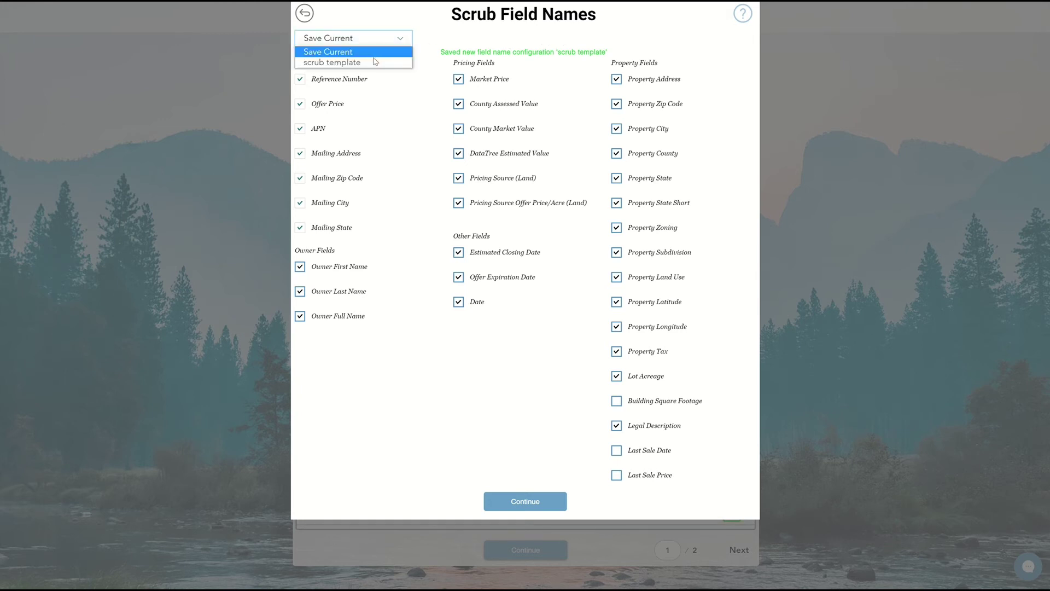
{"action": "left_click", "coordinate": [374, 62]}
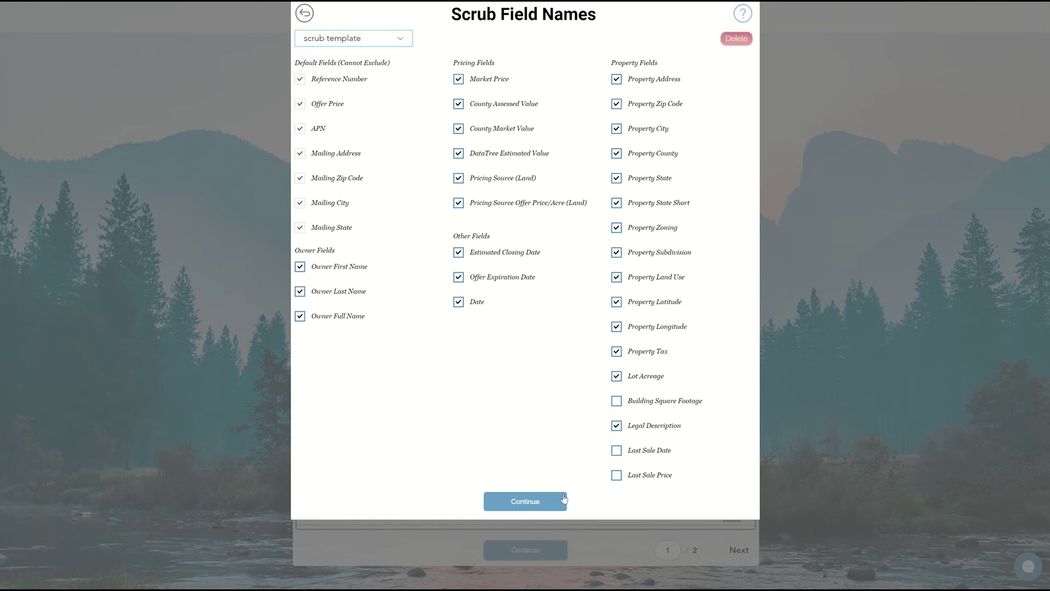
Continue to the custom scrub filters, enable Blank Owners, Duplicate Owners, Blank Addresses and Non U.S Addresses, and show the filter descriptions
{"action": "left_click", "coordinate": [540, 504]}
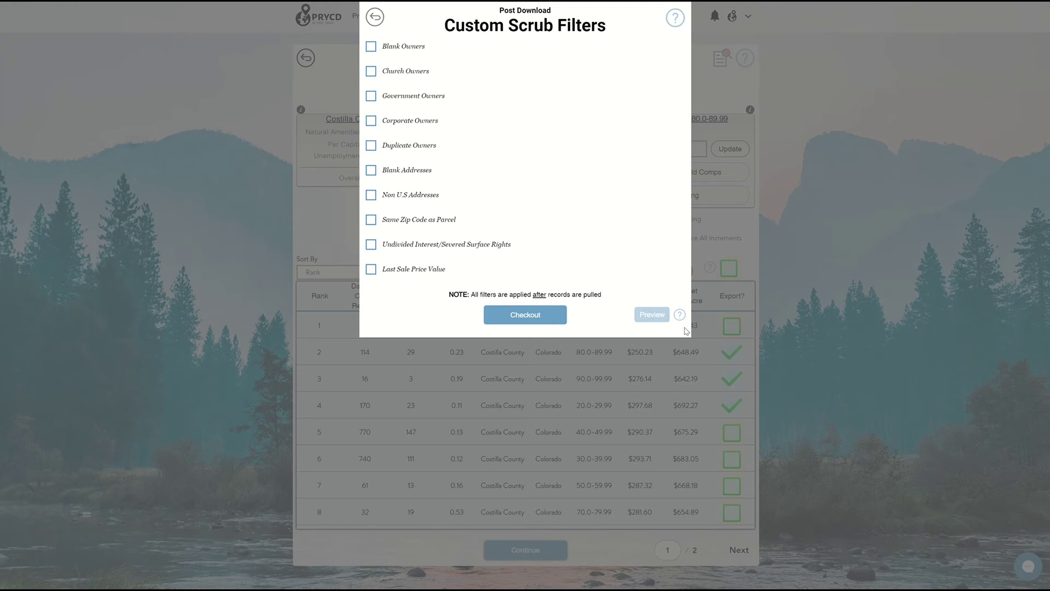
{"action": "left_click", "coordinate": [371, 48]}
{"action": "left_click", "coordinate": [371, 170]}
{"action": "left_click", "coordinate": [370, 196]}
{"action": "left_click", "coordinate": [675, 19]}
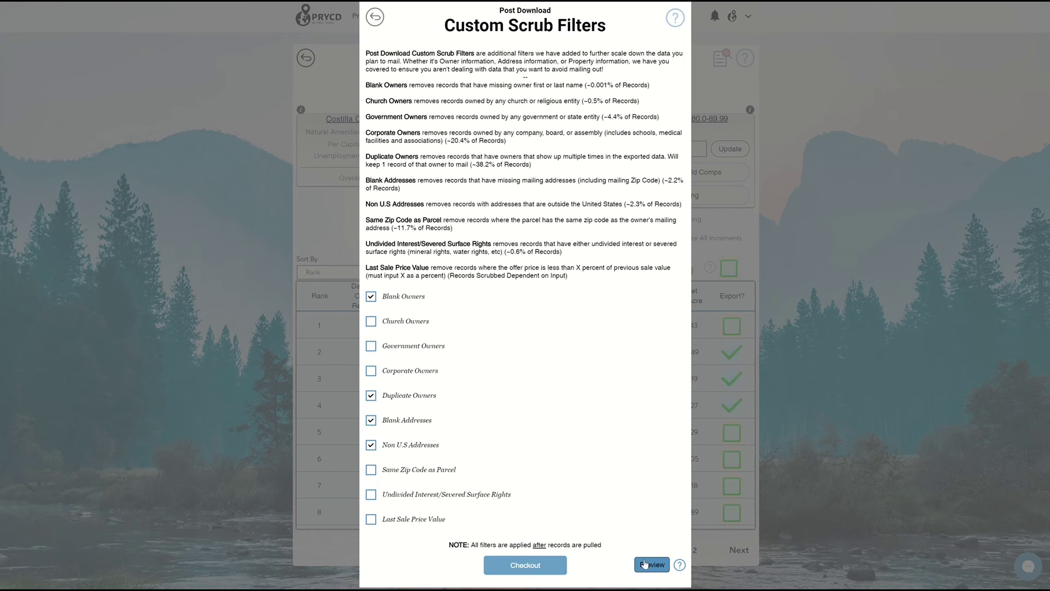
Check out the mailer export and go through the downloaded files in File Explorer, from DataTree Export - Scrubbed to Search Parameters
{"action": "left_click", "coordinate": [525, 565]}
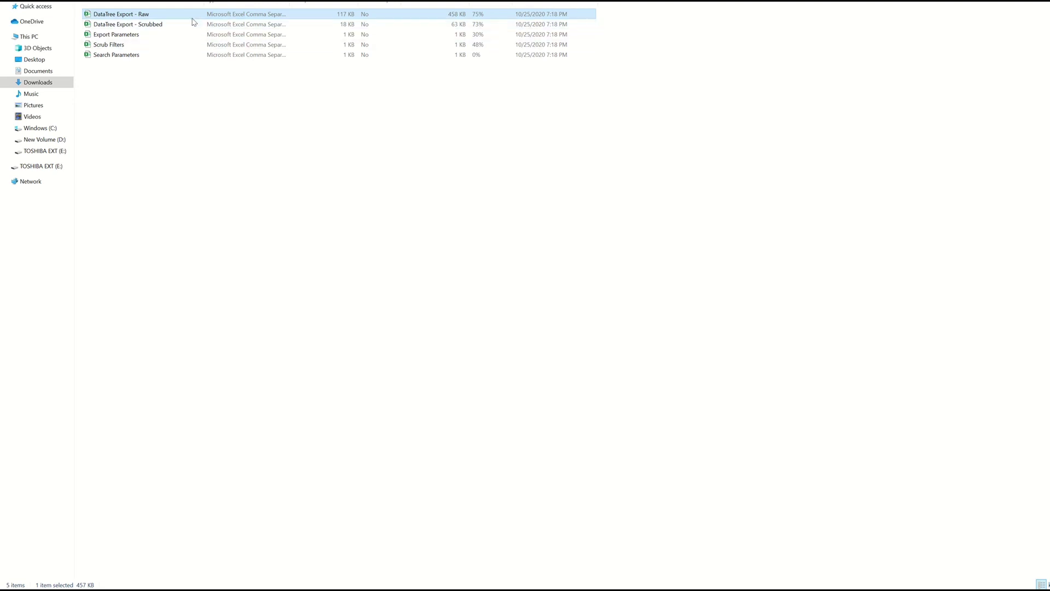
{"action": "left_click", "coordinate": [179, 28]}
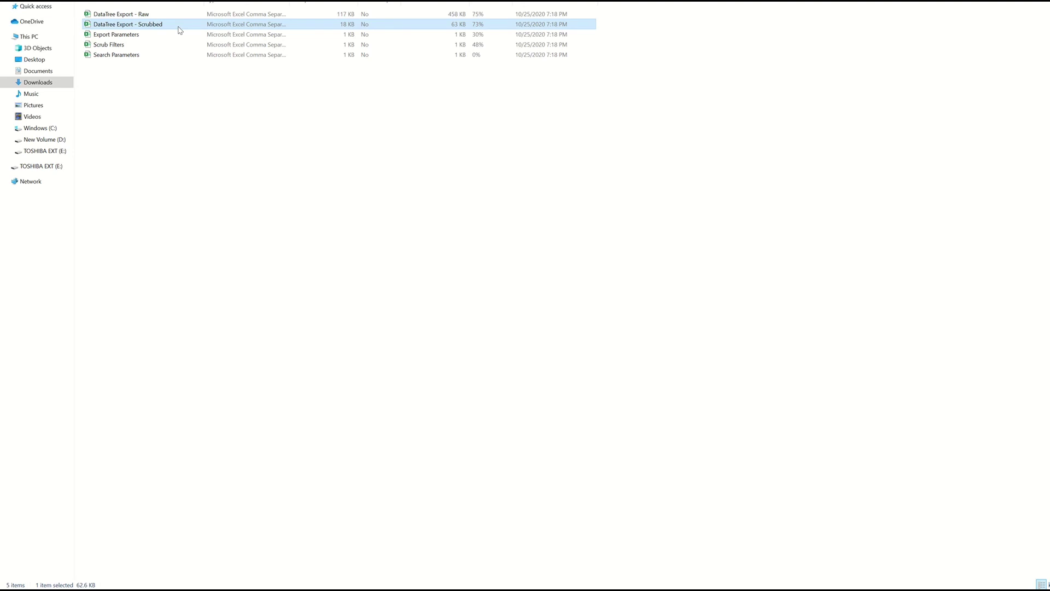
{"action": "left_click", "coordinate": [175, 35]}
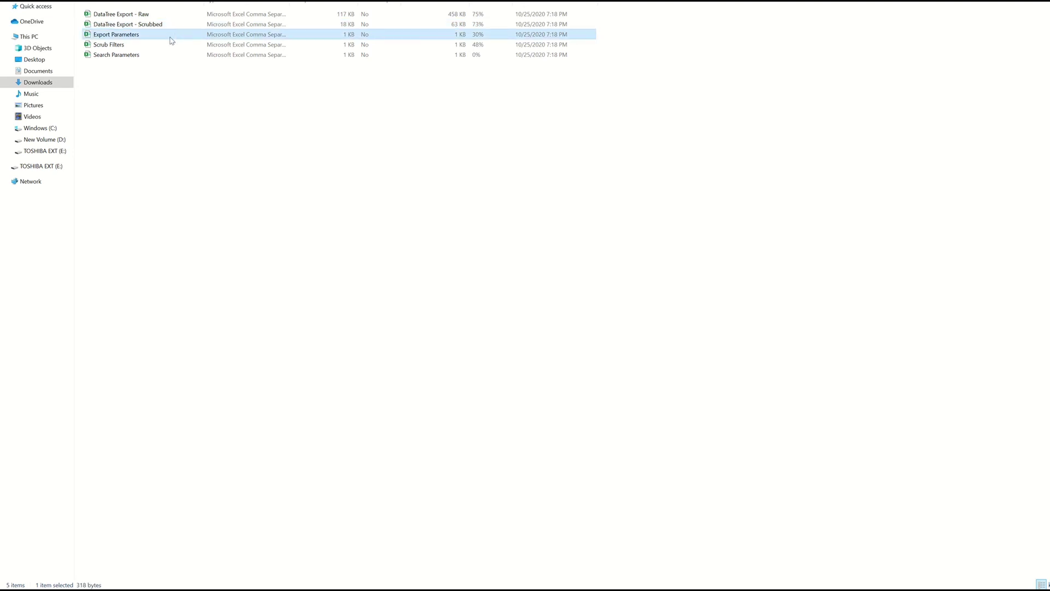
{"action": "left_click", "coordinate": [163, 46]}
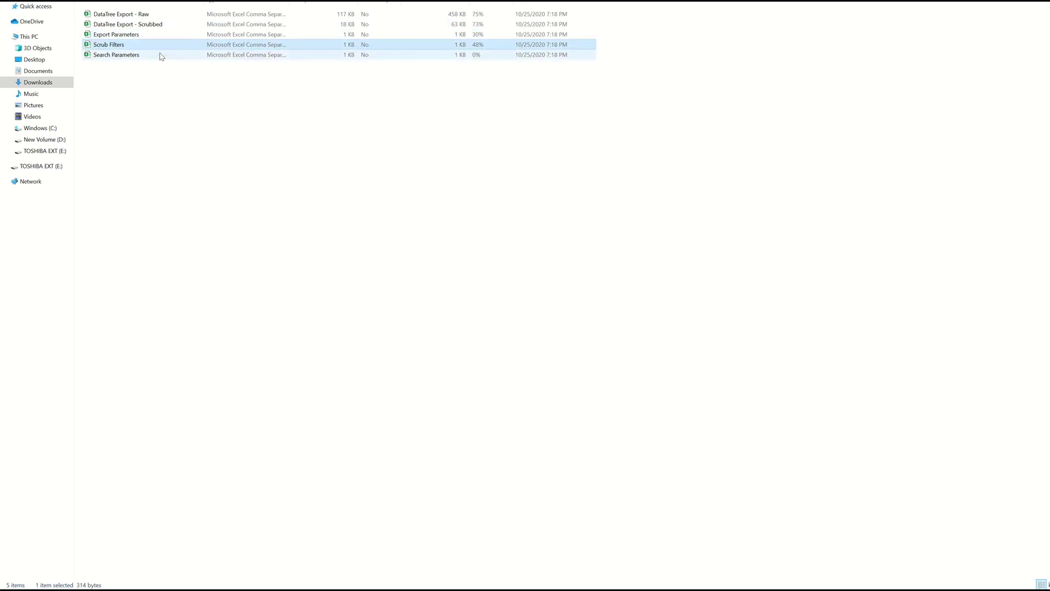
{"action": "left_click", "coordinate": [161, 56]}
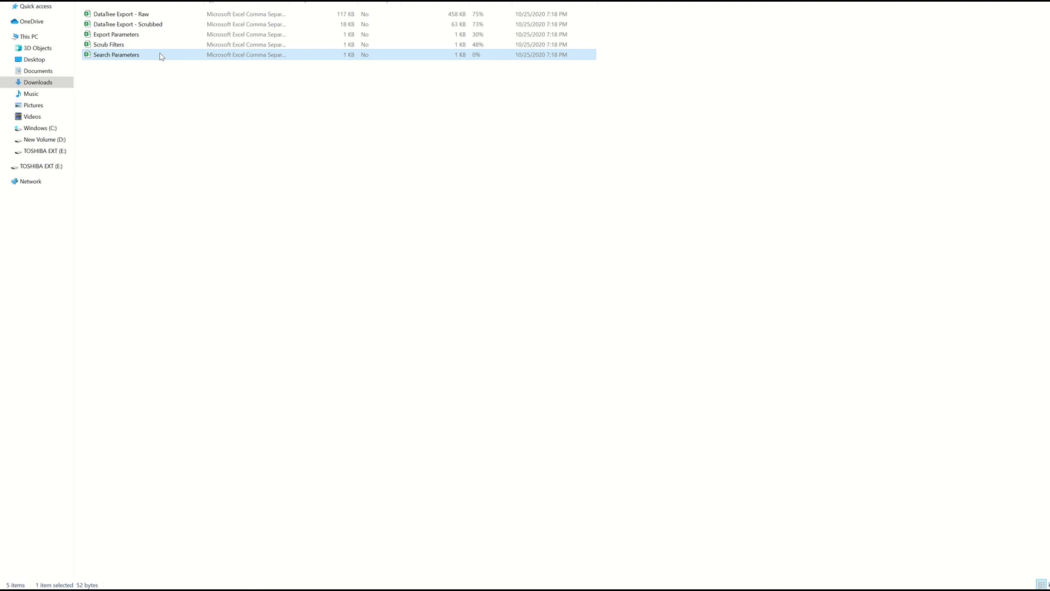
Open DataTree Export - Scrubbed in Excel and examine its columns across to the pricing and date fields, including Offer_Price
{"action": "double_click", "coordinate": [152, 26]}
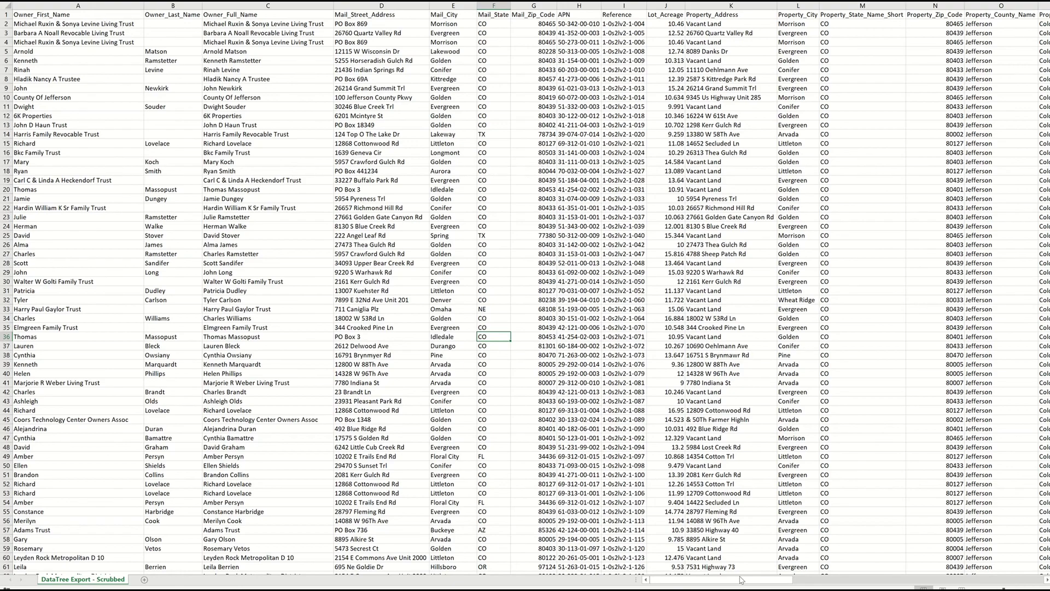
{"action": "left_click_drag", "start_coordinate": [742, 579], "coordinate": [987, 587]}
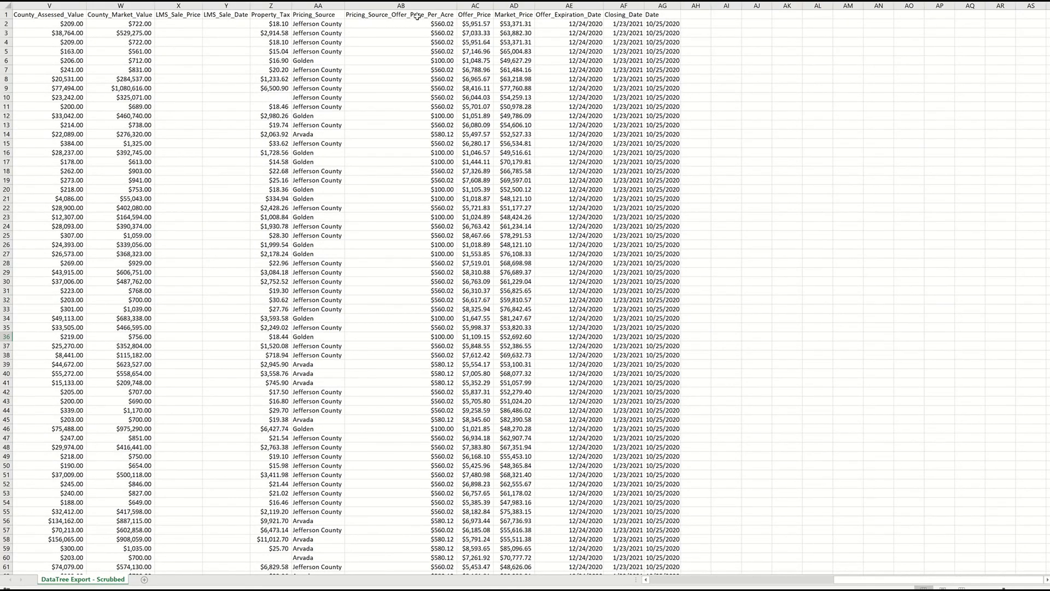
{"action": "left_click", "coordinate": [480, 15]}
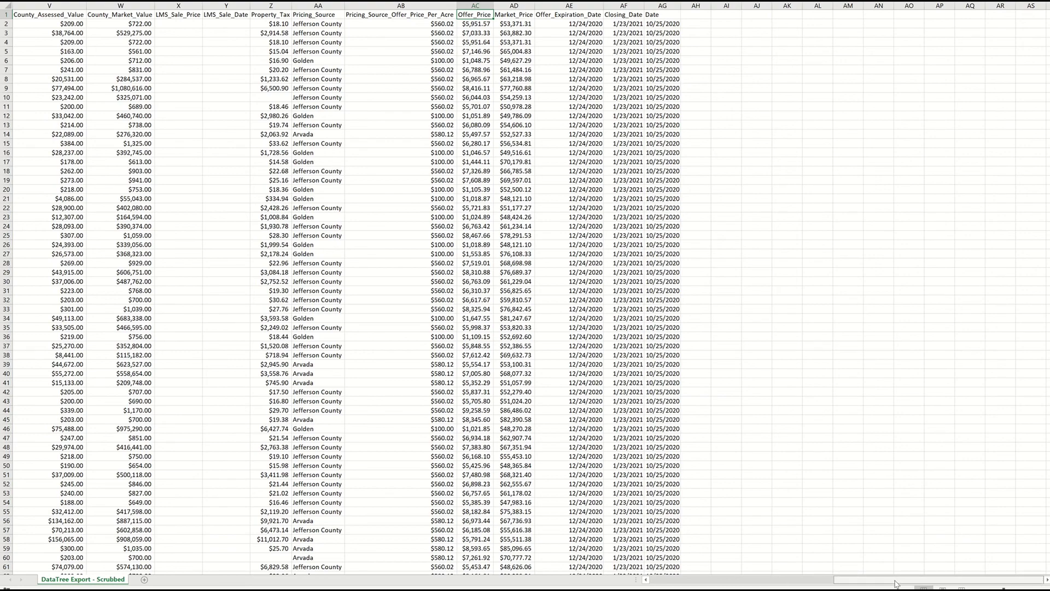
{"action": "left_click_drag", "start_coordinate": [896, 584], "coordinate": [766, 583]}
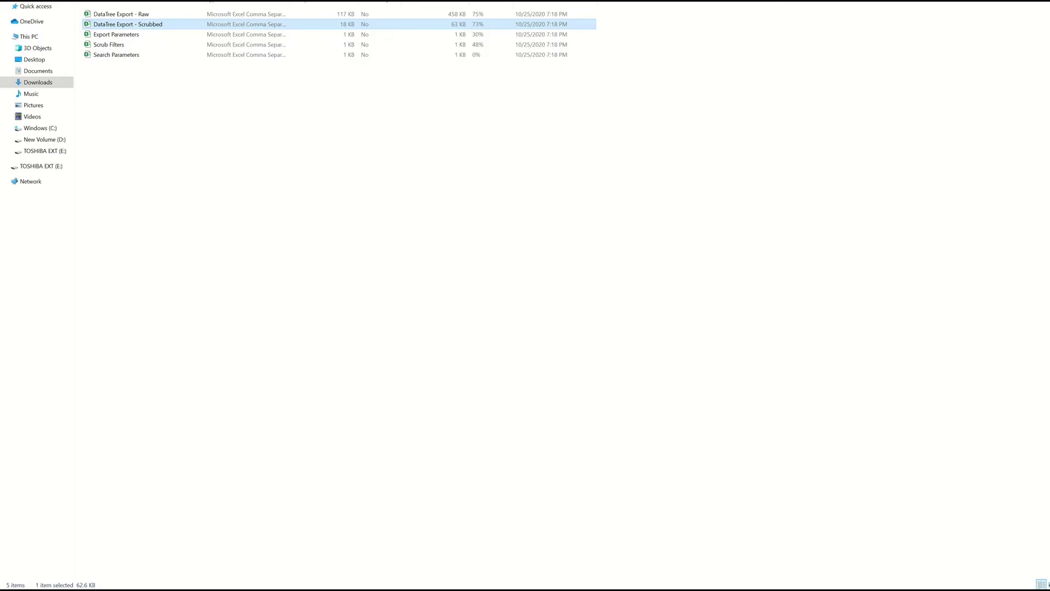
Return to the downloaded files in File Explorer and review the DataTree Export - Raw, Export Parameters, Scrub Filters and Search Parameters entries
{"action": "left_click", "coordinate": [183, 20]}
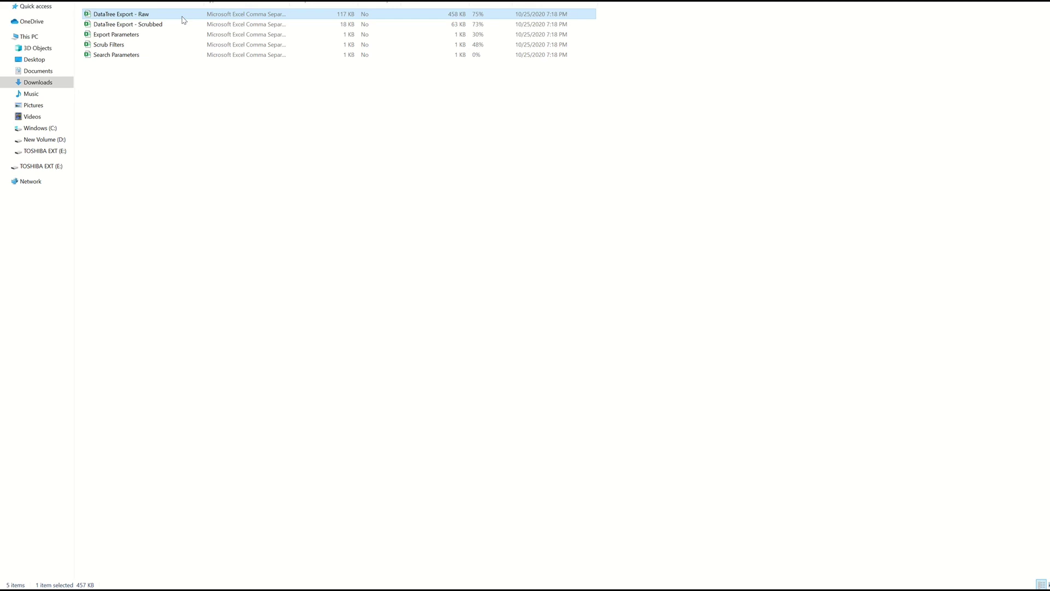
{"action": "left_click", "coordinate": [131, 39]}
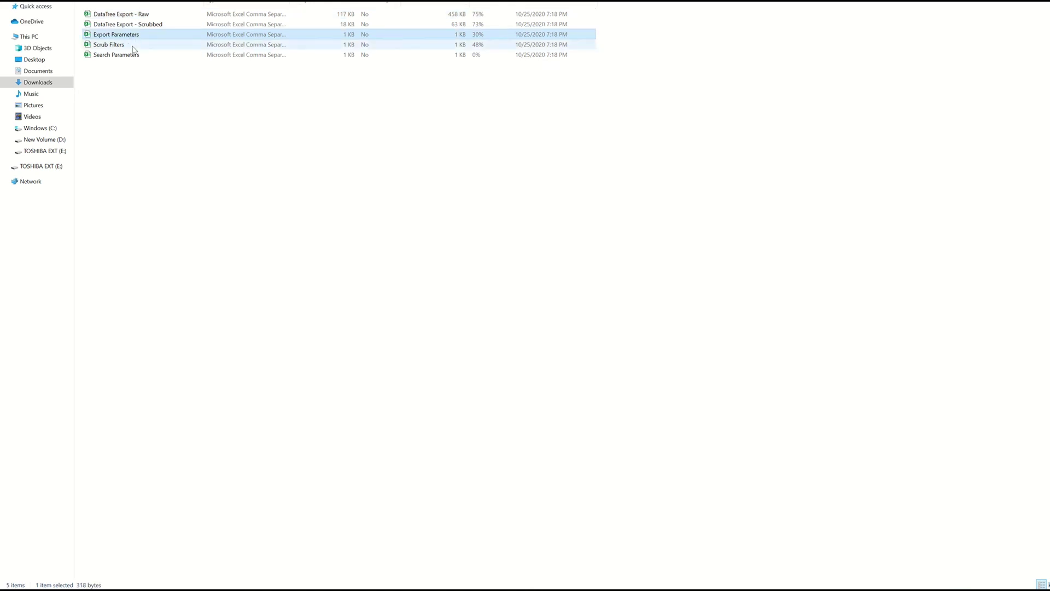
{"action": "left_click", "coordinate": [133, 48]}
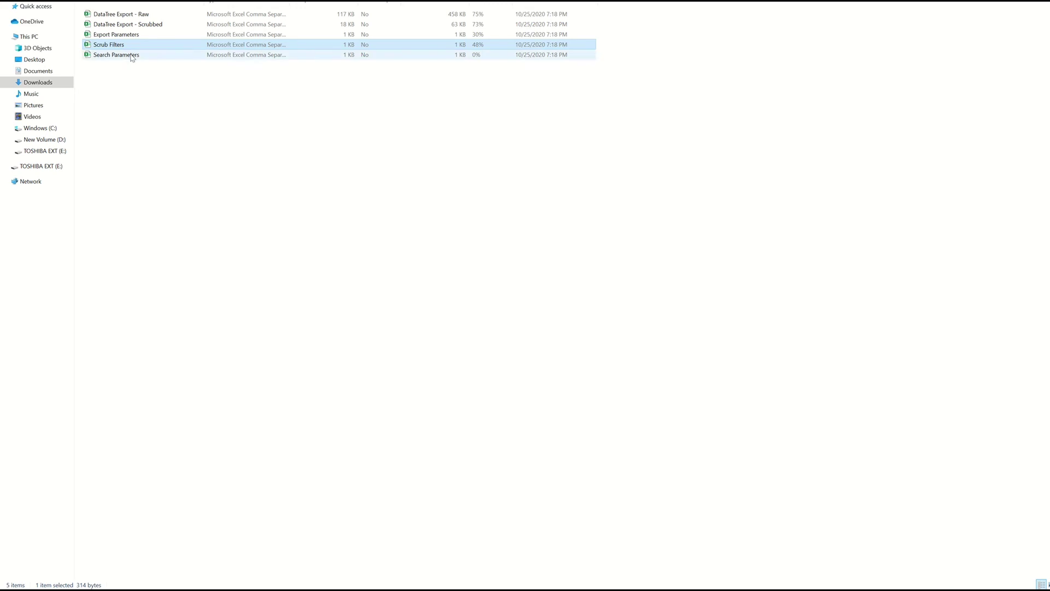
{"action": "left_click", "coordinate": [131, 58]}
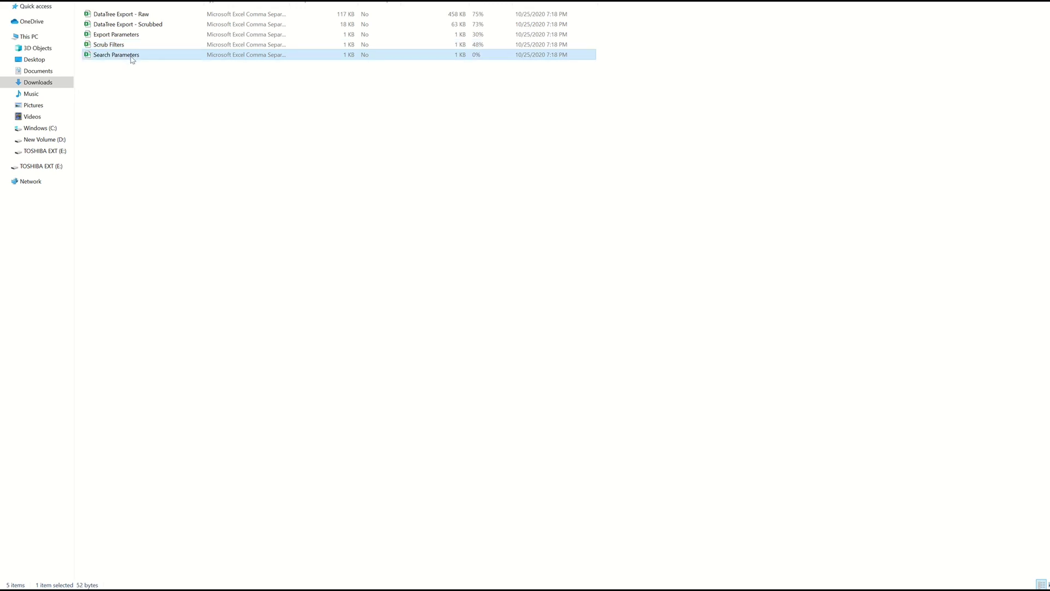